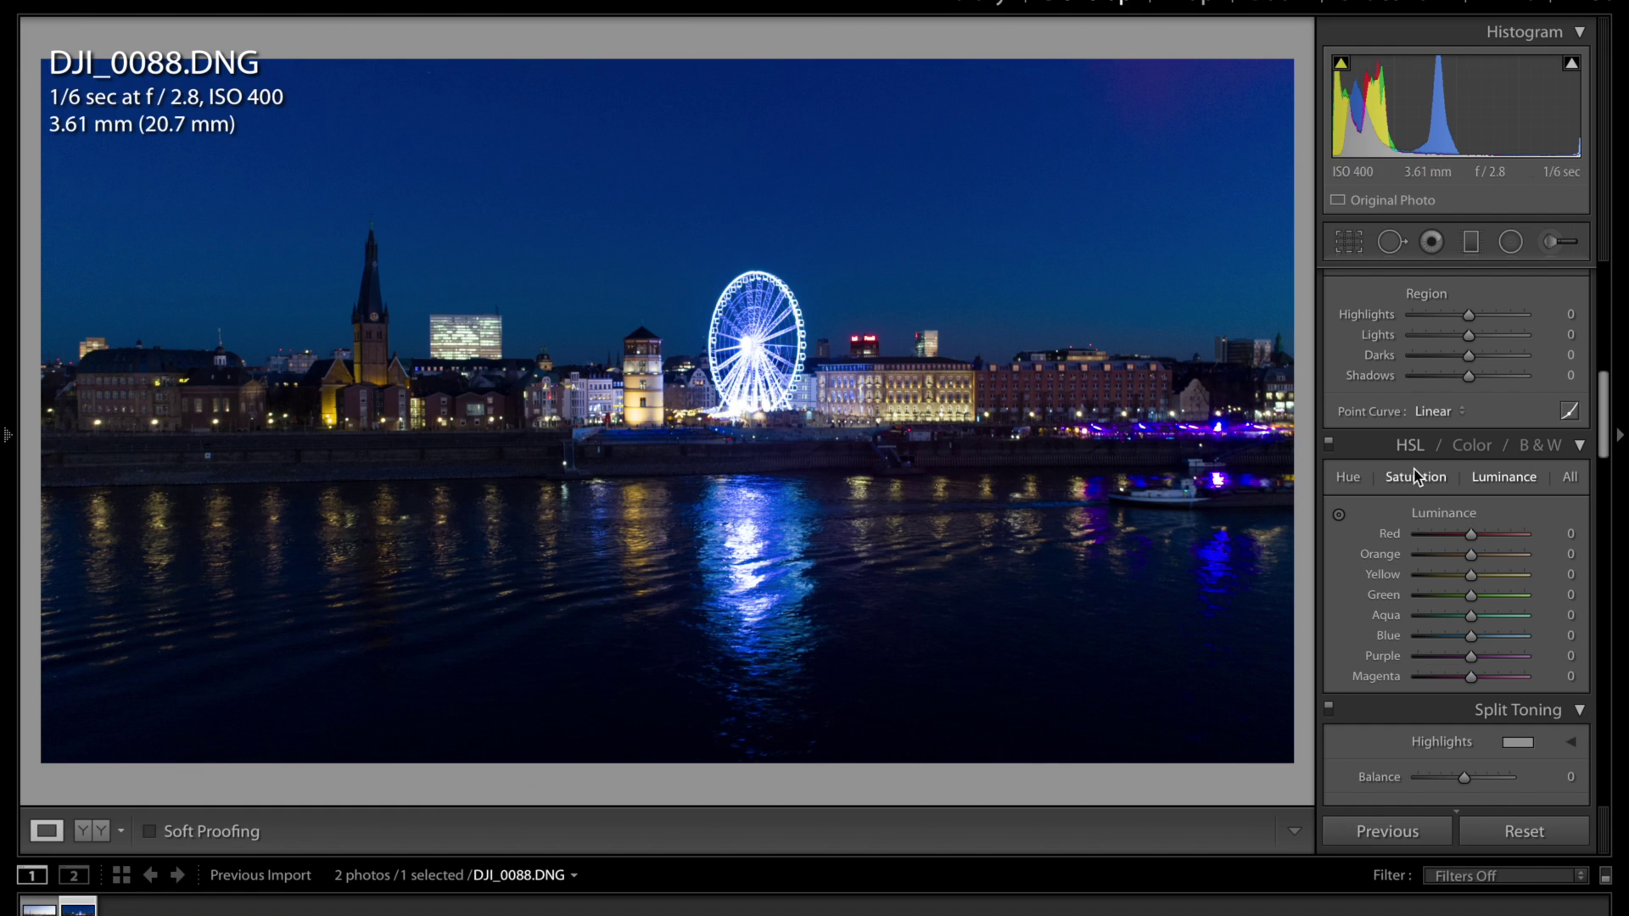
pyautogui.scroll(5, 1416, 476)
pyautogui.scroll(-1, 1415, 477)
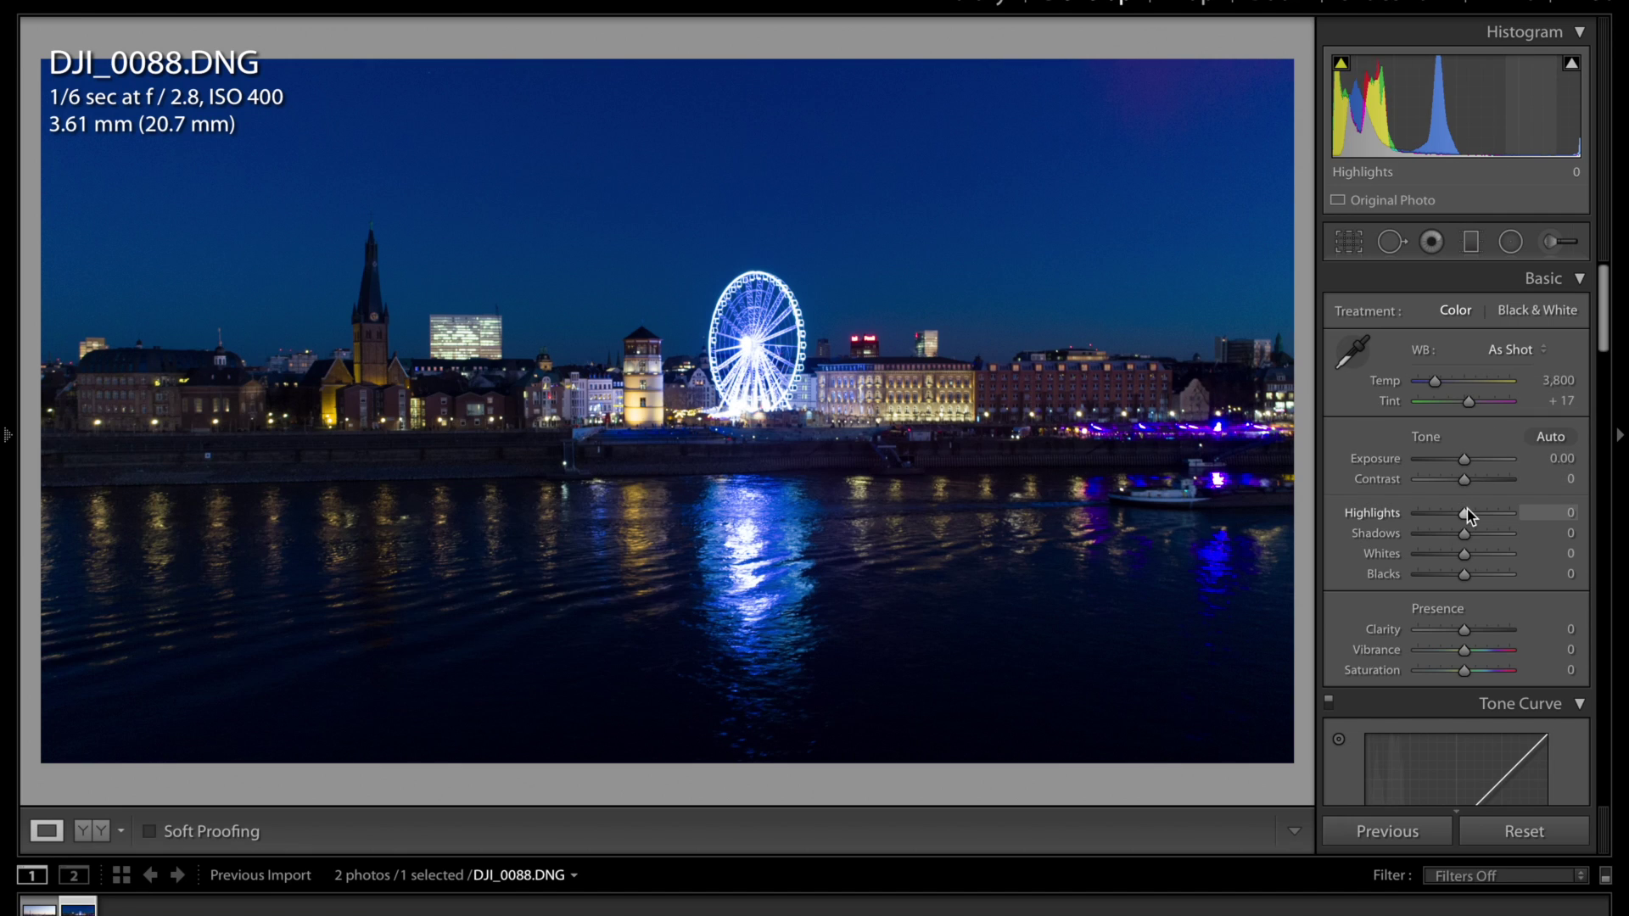
# - In the Basic panel, set Highlights to −36 and Shadows to +74
pyautogui.moveTo(1465, 514); pyautogui.dragTo(1448, 514)
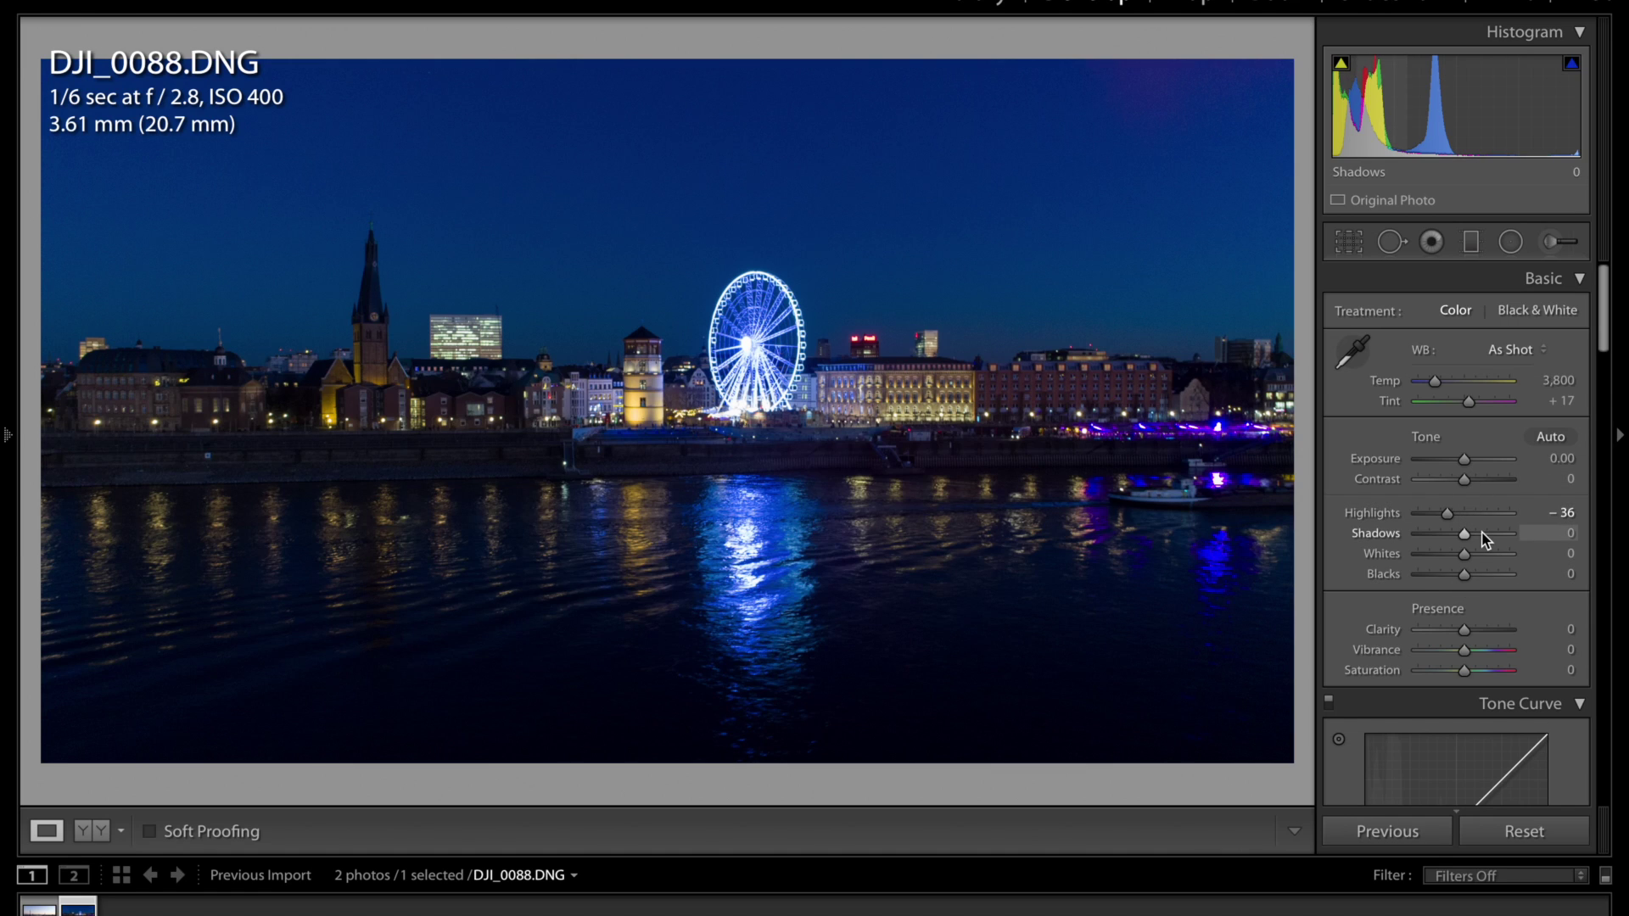
pyautogui.moveTo(1466, 535)
pyautogui.mouseDown()
pyautogui.moveTo(1524, 538)
pyautogui.moveTo(1500, 542)
pyautogui.mouseUp()
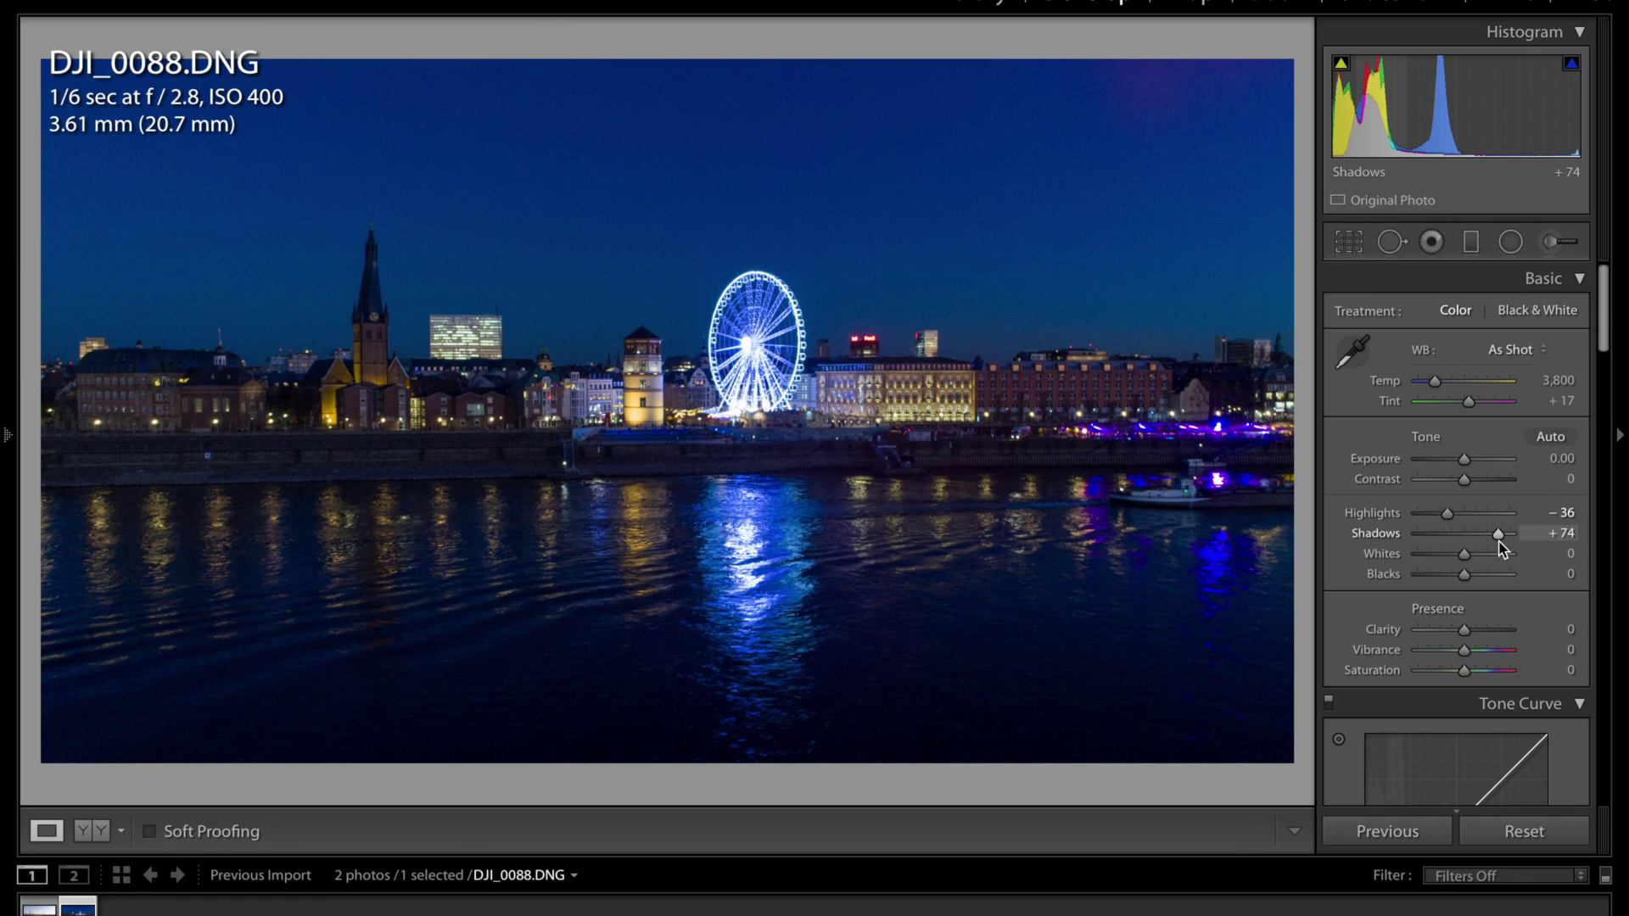
pyautogui.scroll(-3, 1469, 607)
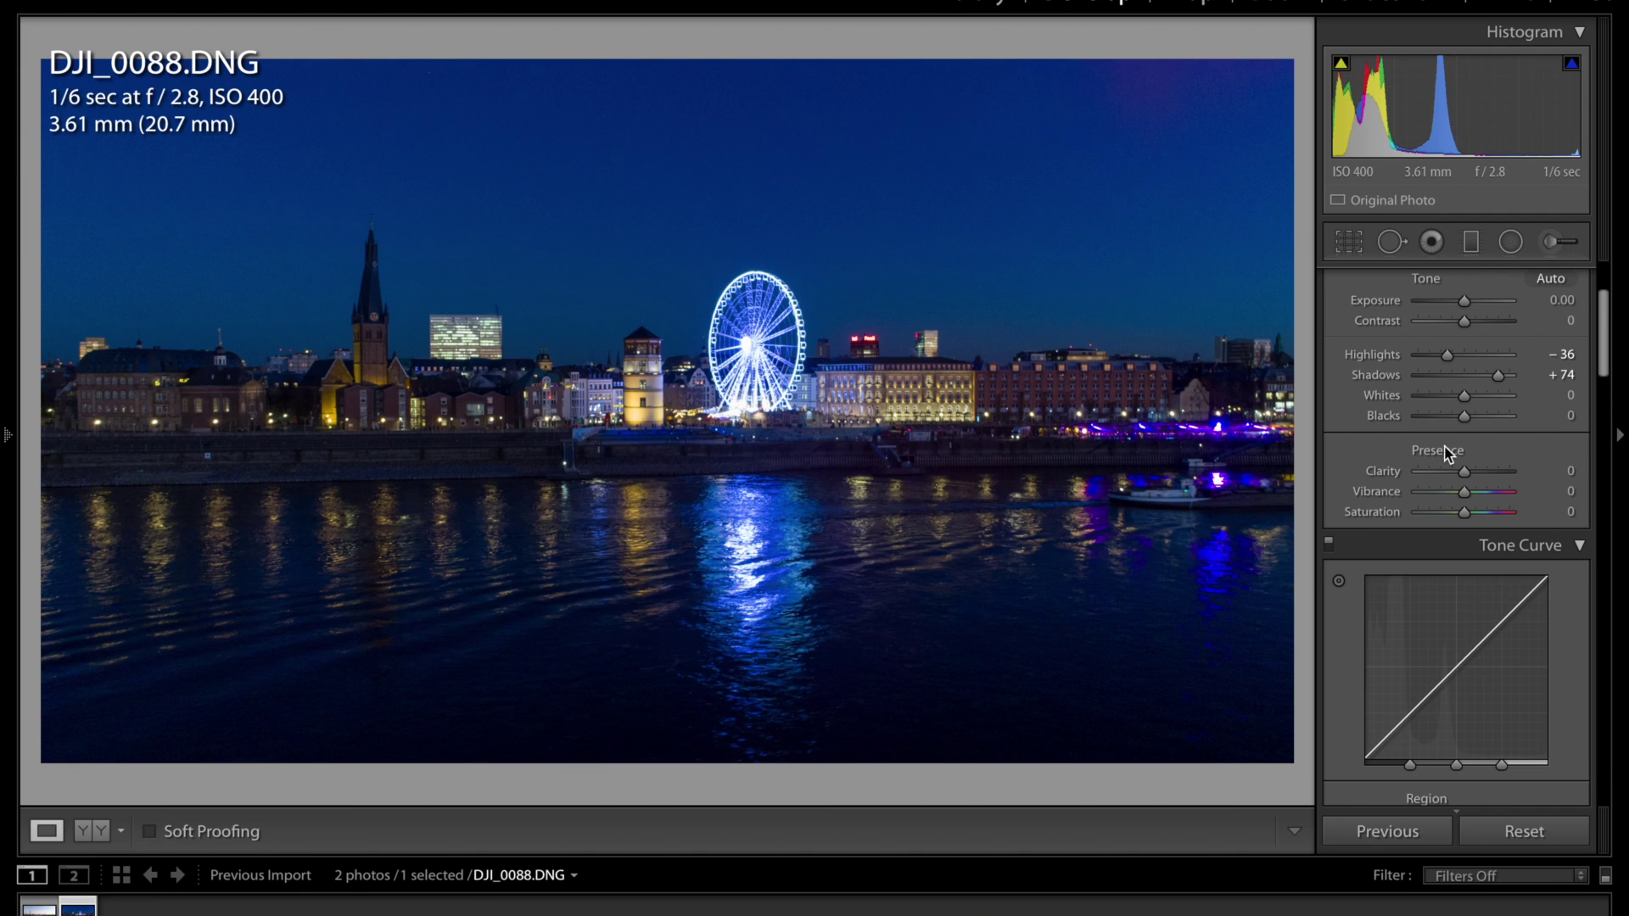
# - Raise Presence Clarity on the cityscape to +68
pyautogui.moveTo(1465, 469); pyautogui.dragTo(1490, 471)
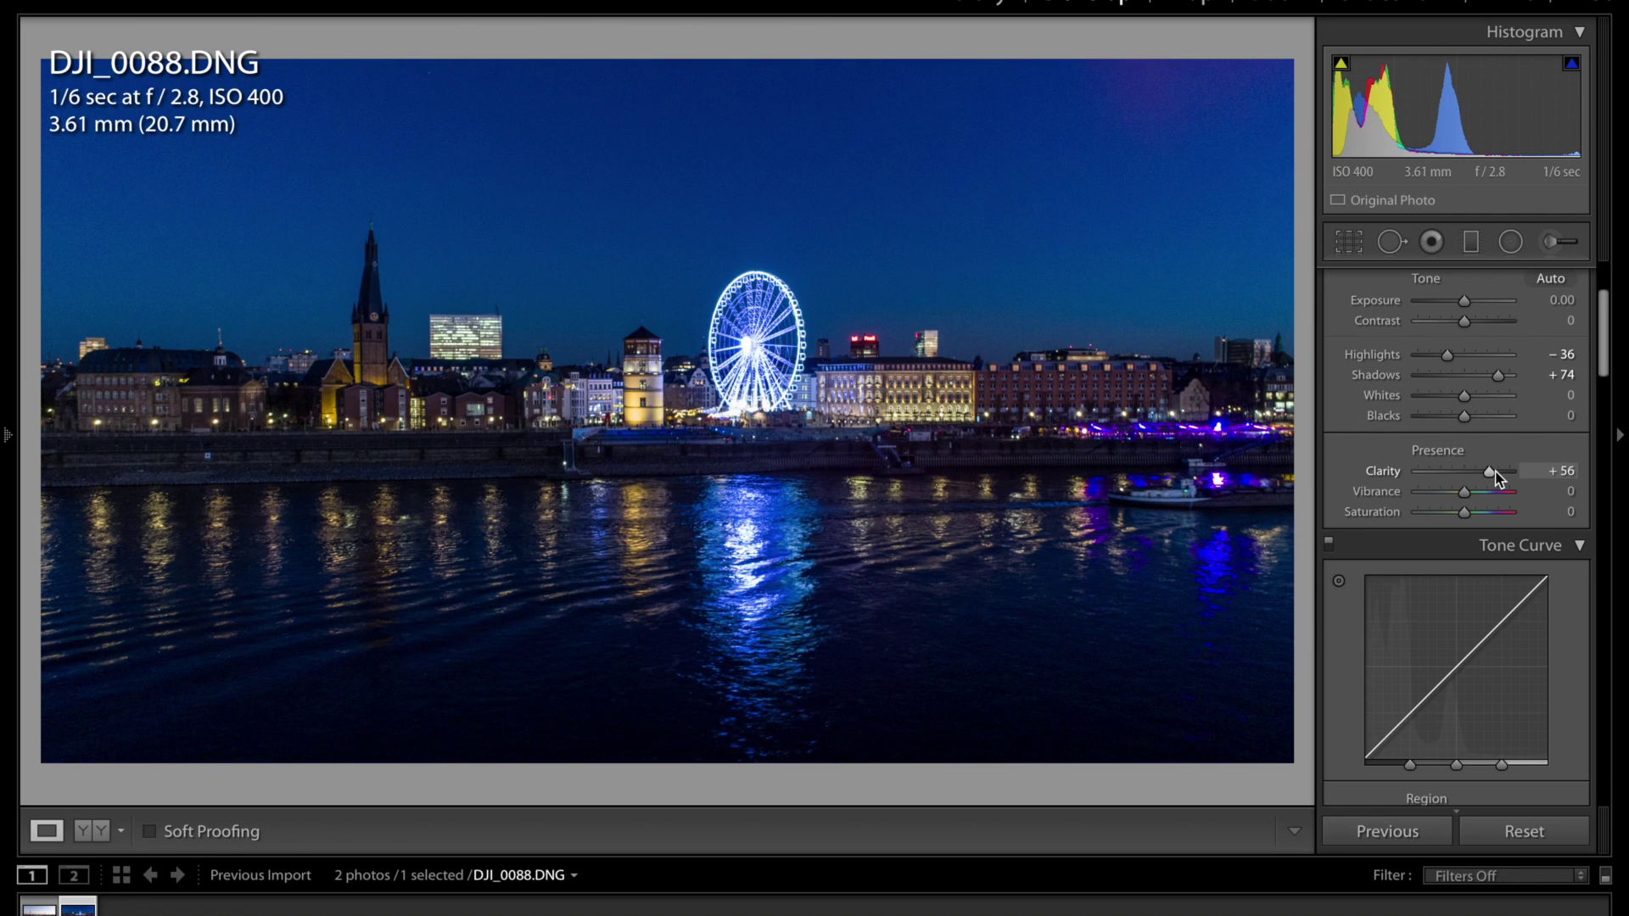
pyautogui.moveTo(1491, 472); pyautogui.dragTo(1500, 473)
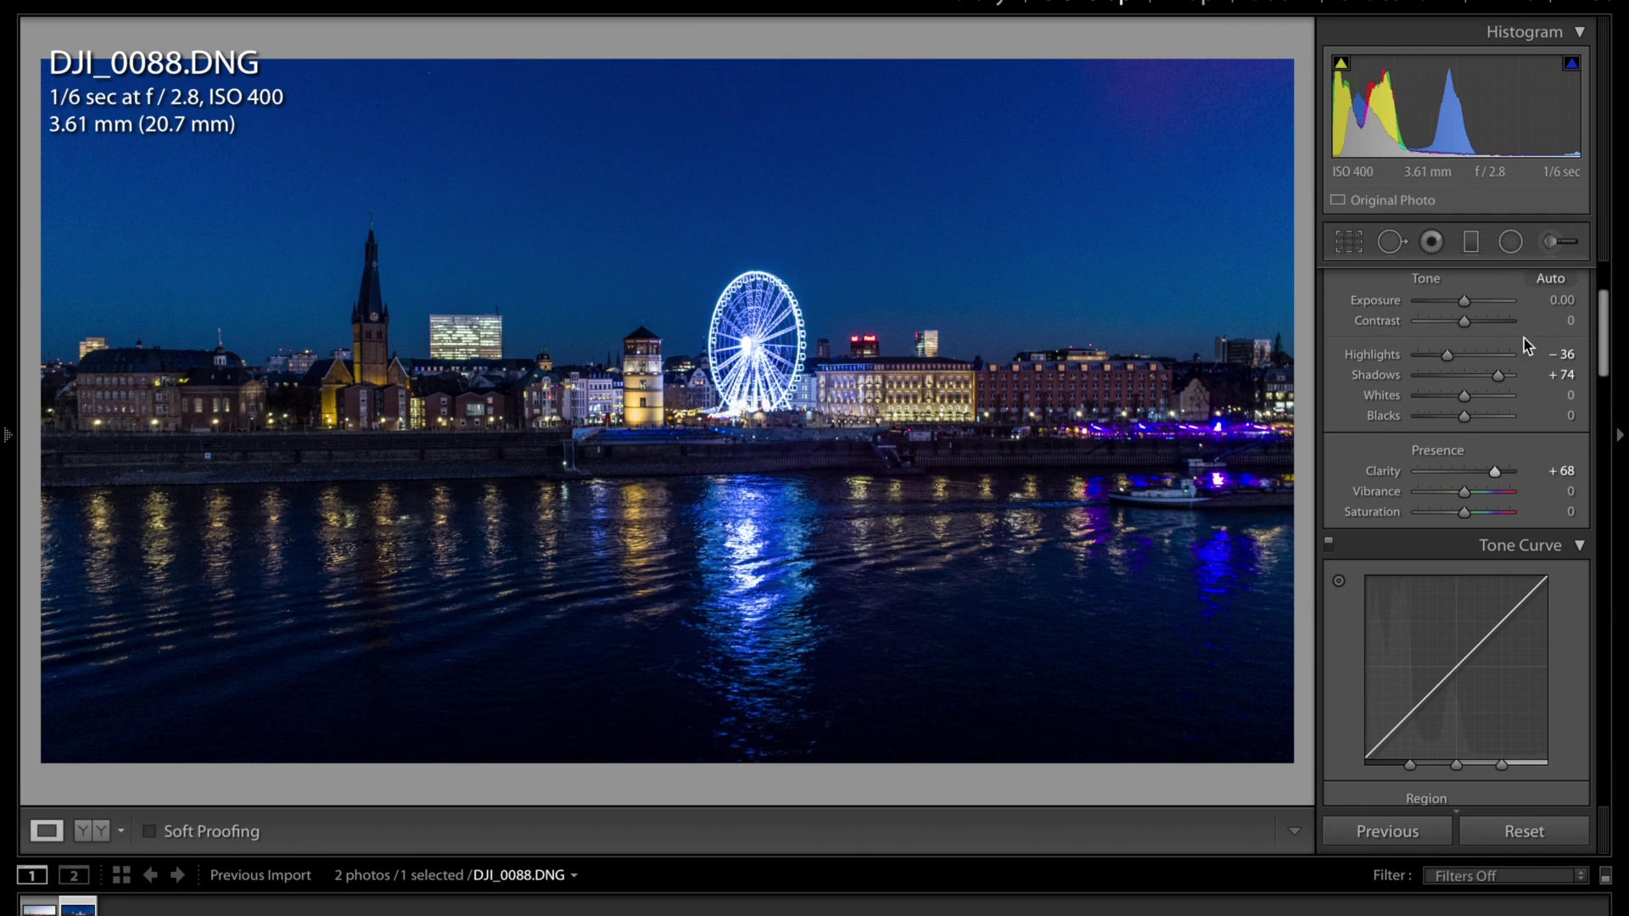
pyautogui.scroll(-1, 1508, 452)
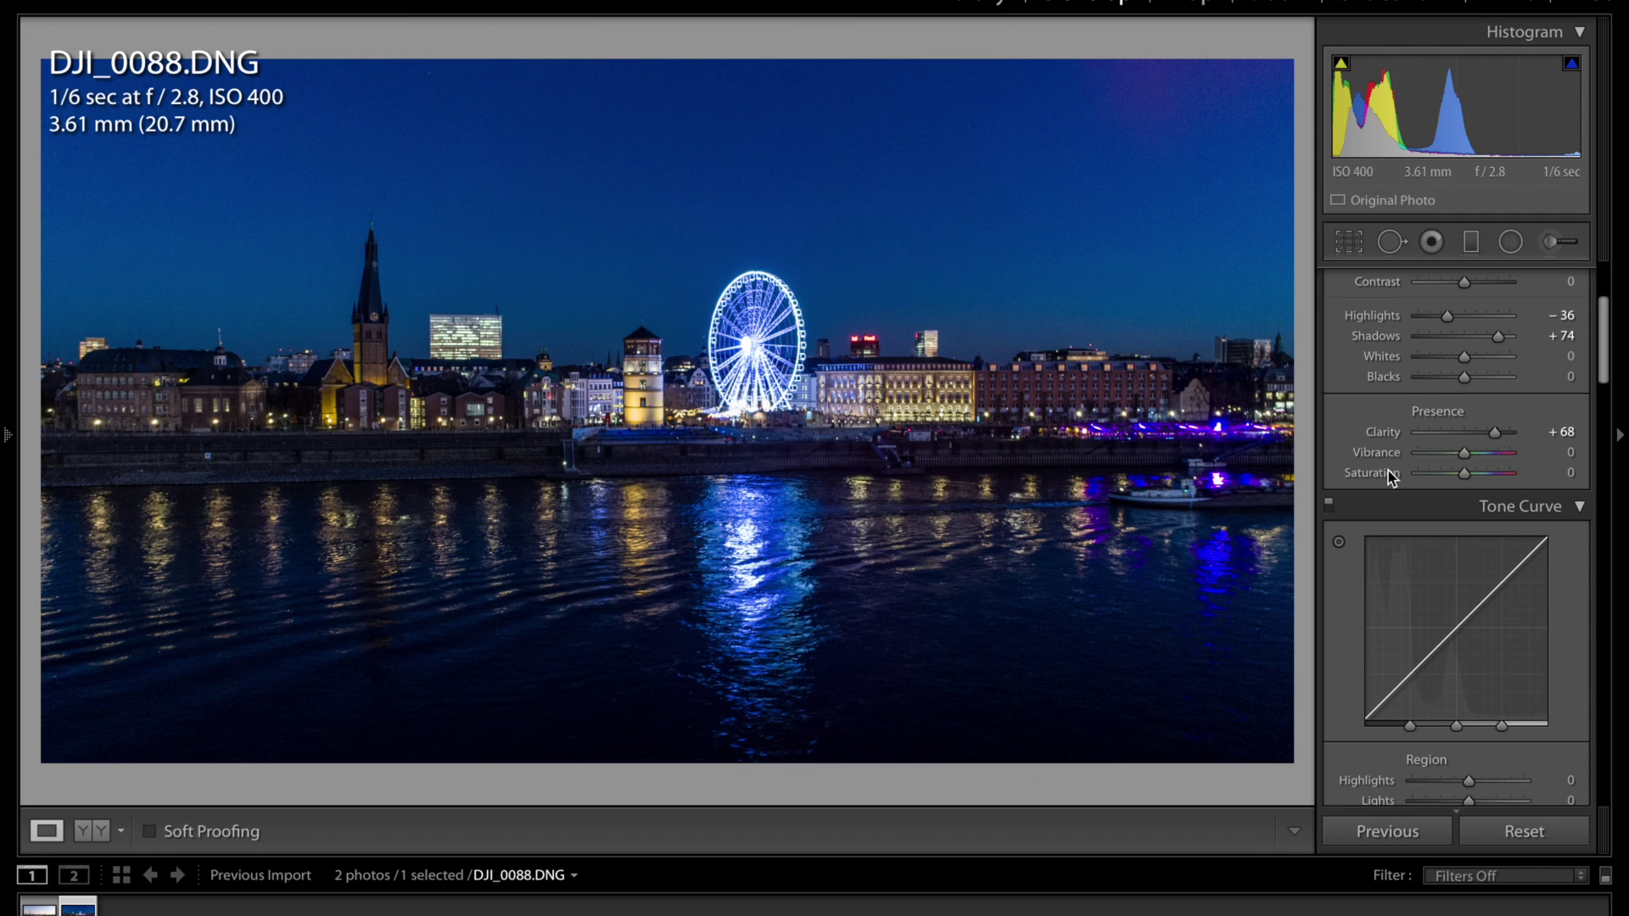
pyautogui.scroll(-3, 1389, 476)
pyautogui.scroll(-2, 1389, 477)
pyautogui.scroll(-3, 1389, 475)
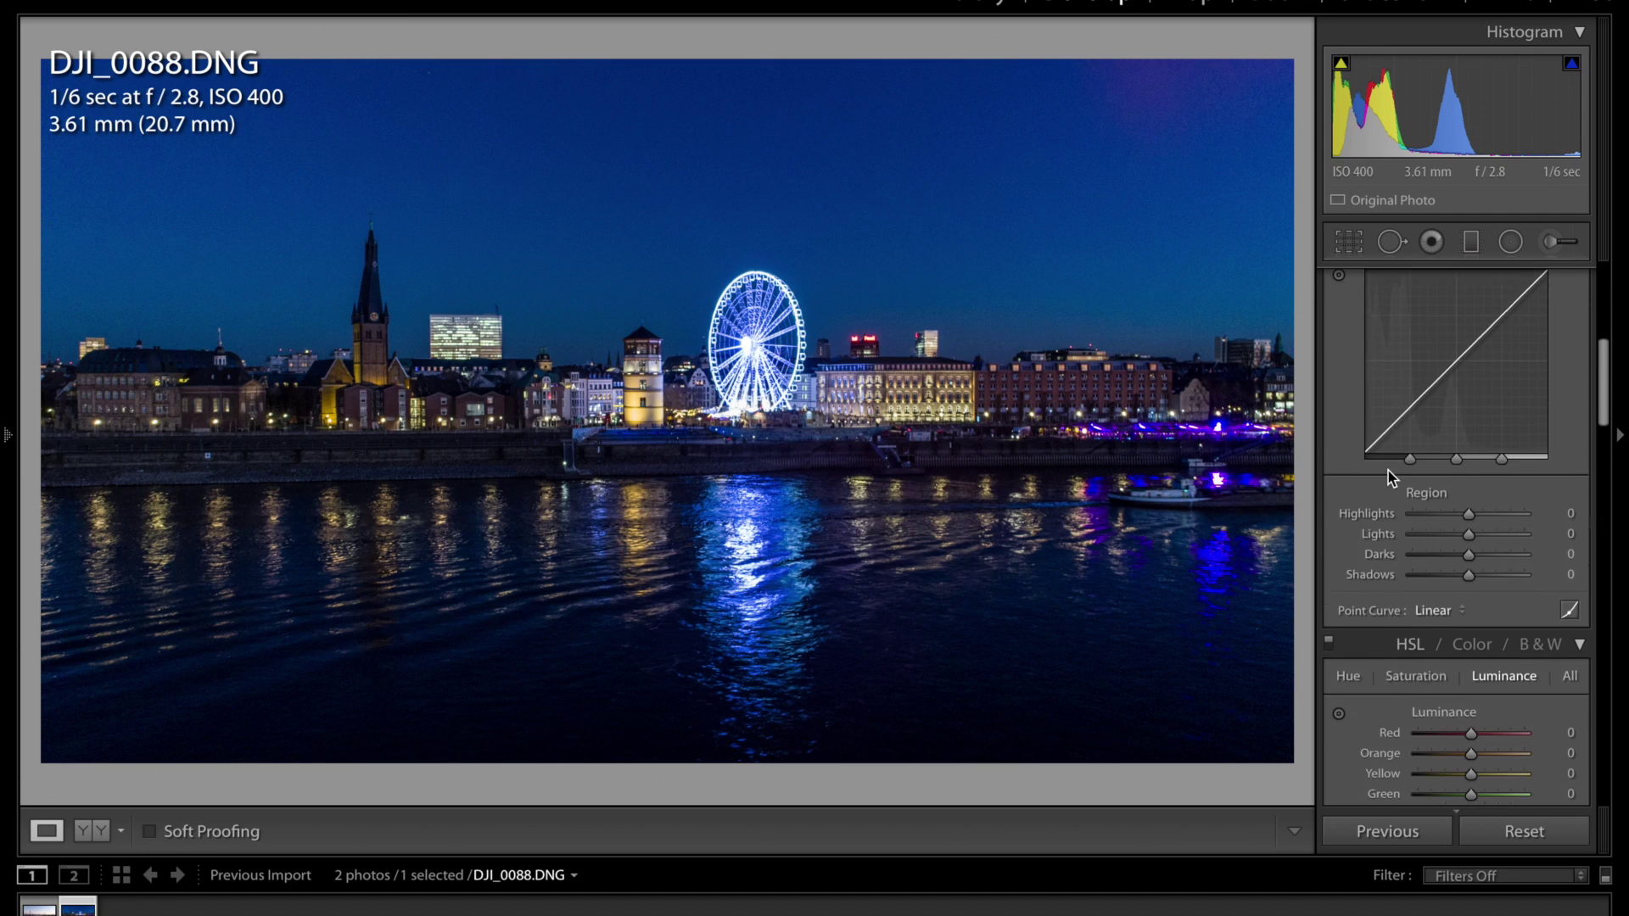
pyautogui.scroll(-2, 1388, 476)
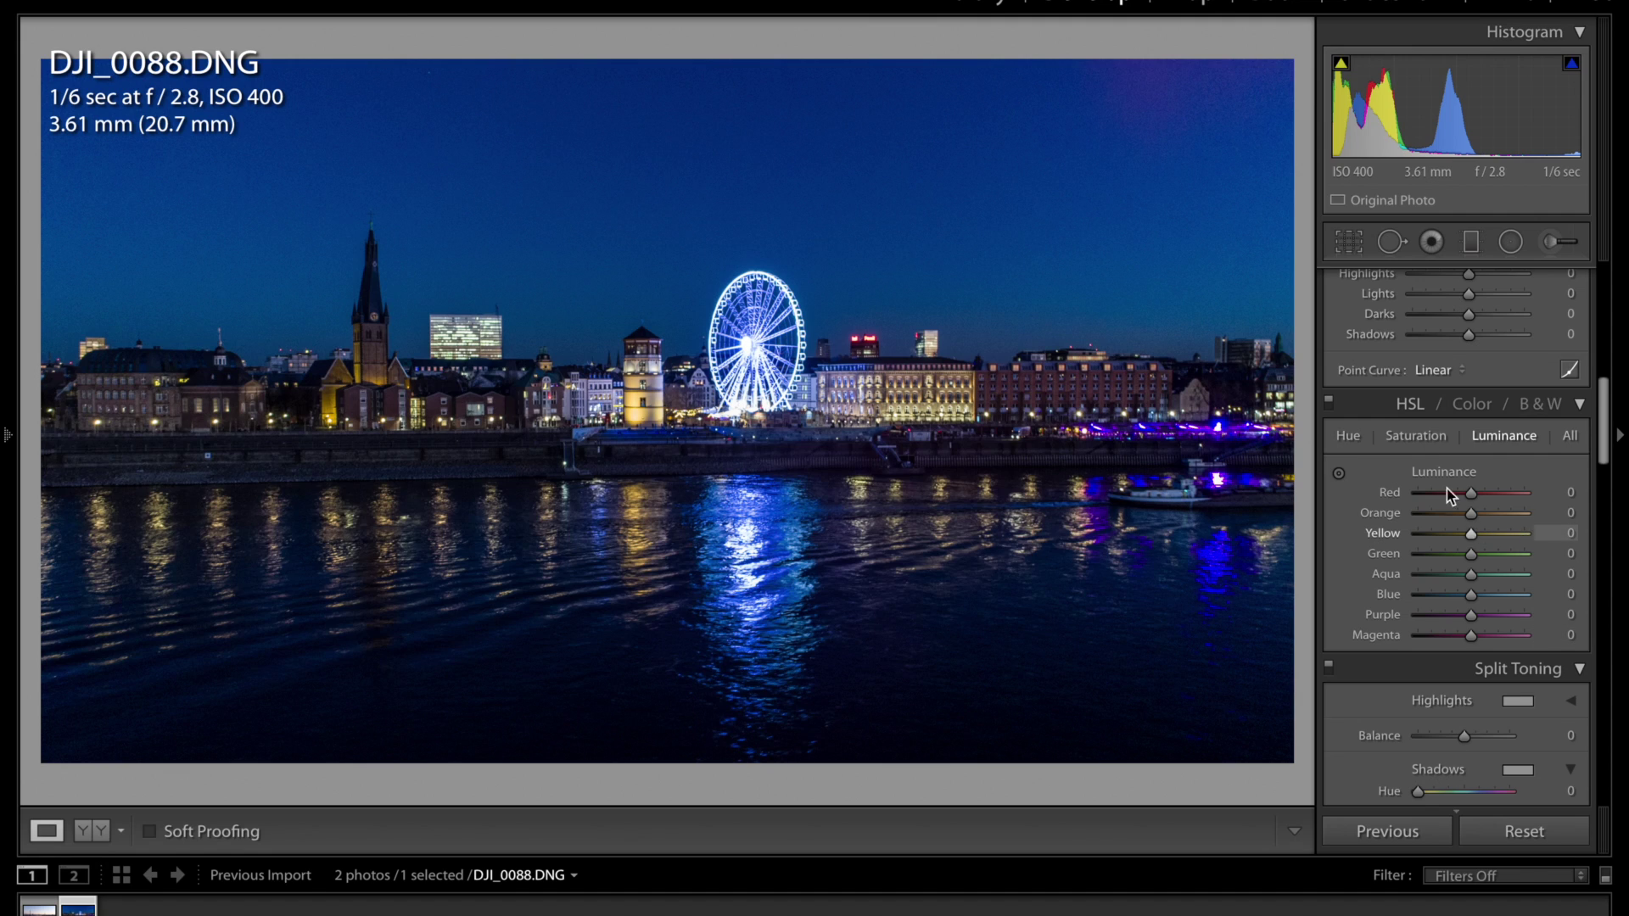
# - Bring up the HSL Saturation sliders
pyautogui.click(1434, 439)
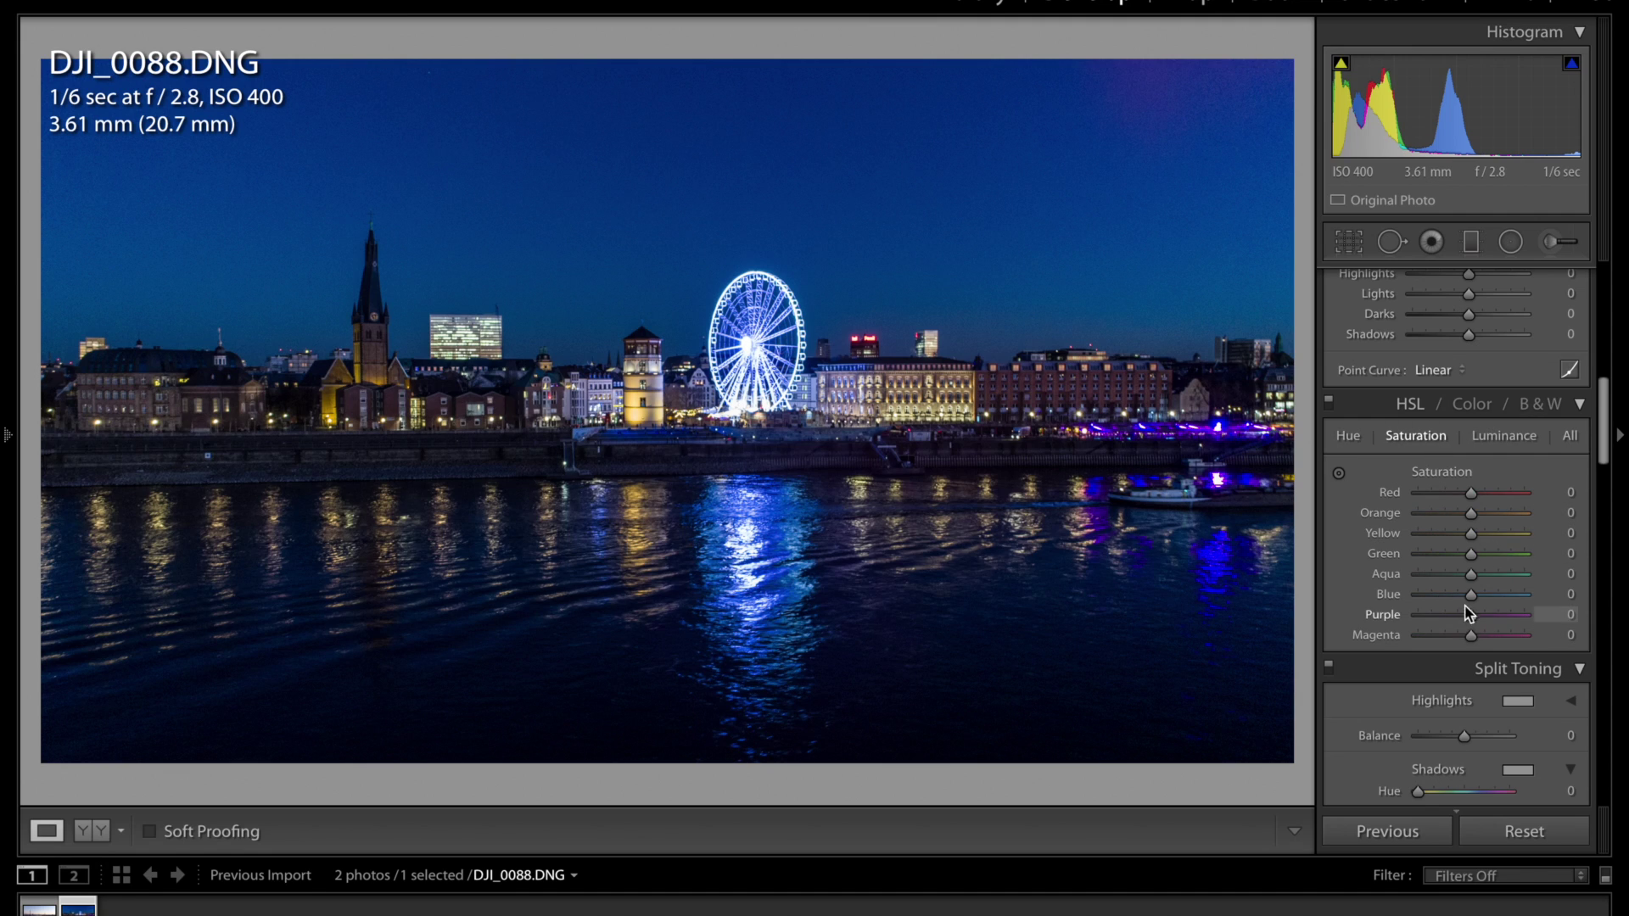
# - In HSL Saturation, set Blue to −40, Orange to +63 and Yellow to +61
pyautogui.moveTo(1470, 594); pyautogui.dragTo(1303, 593)
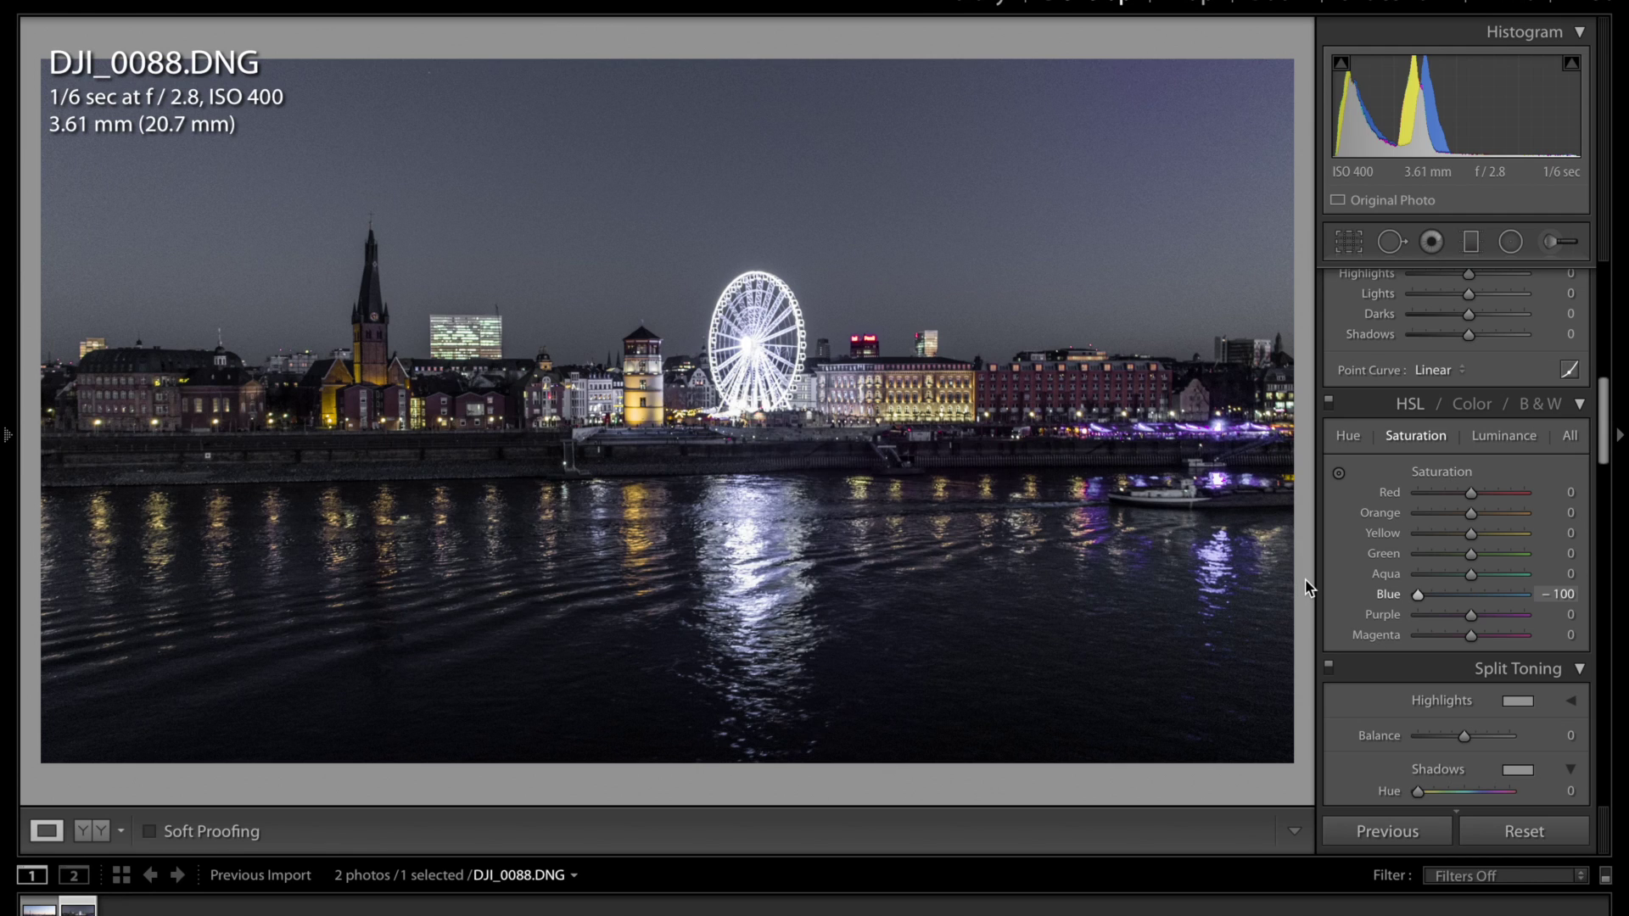
pyautogui.moveTo(1417, 595); pyautogui.dragTo(1437, 608)
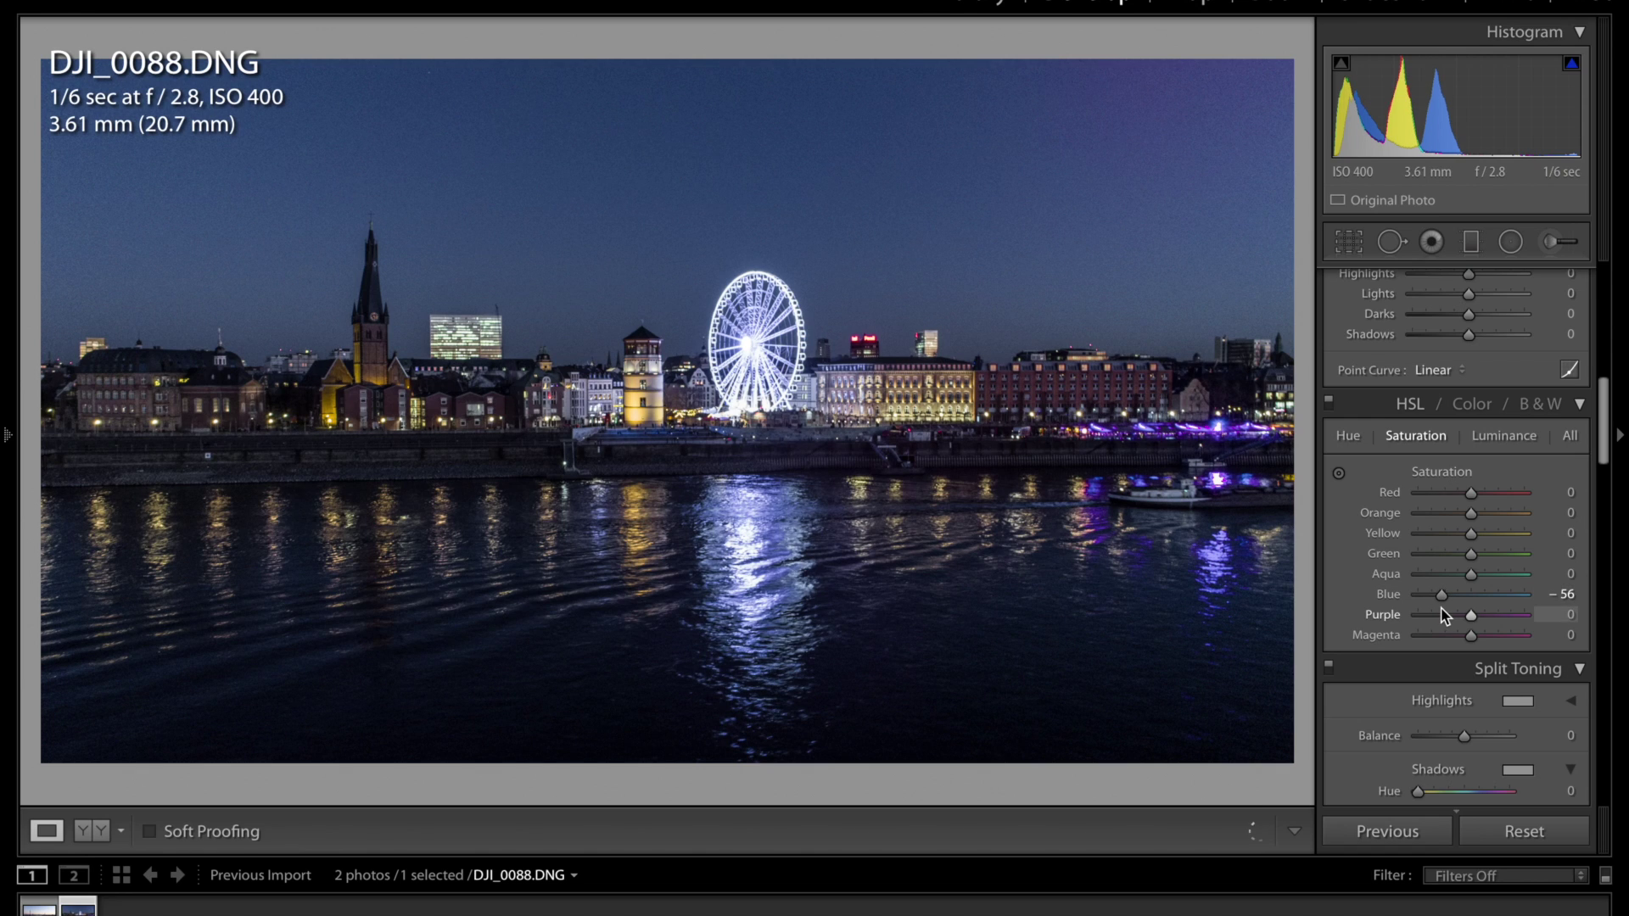
pyautogui.moveTo(1439, 609); pyautogui.dragTo(1447, 601)
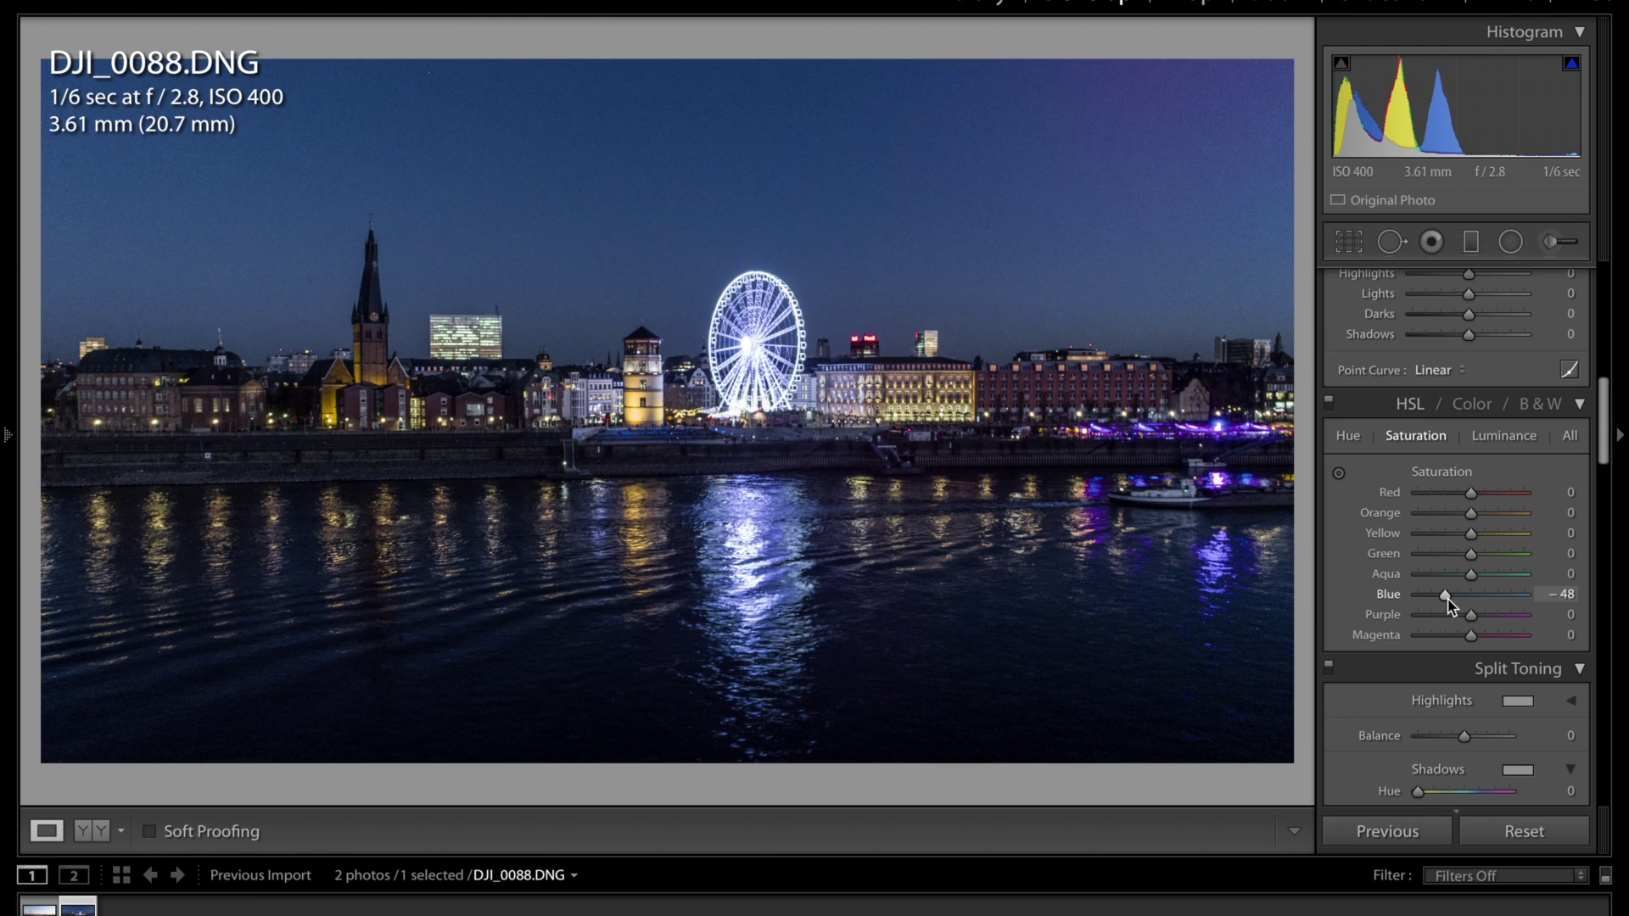
pyautogui.moveTo(1446, 601); pyautogui.dragTo(1452, 599)
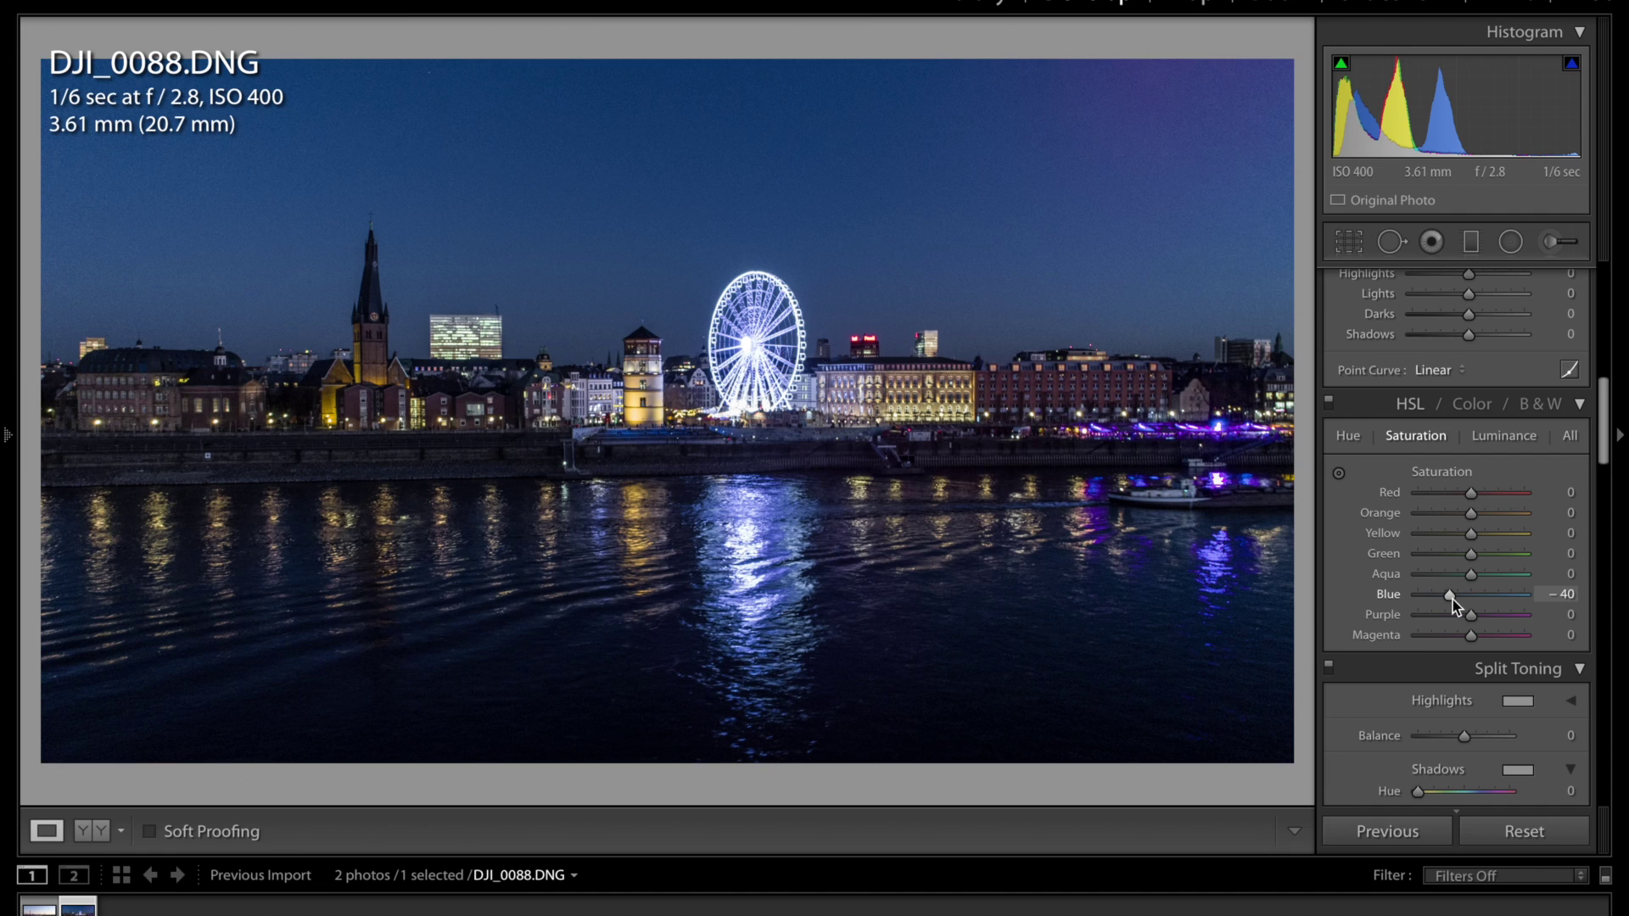
pyautogui.click(1505, 513)
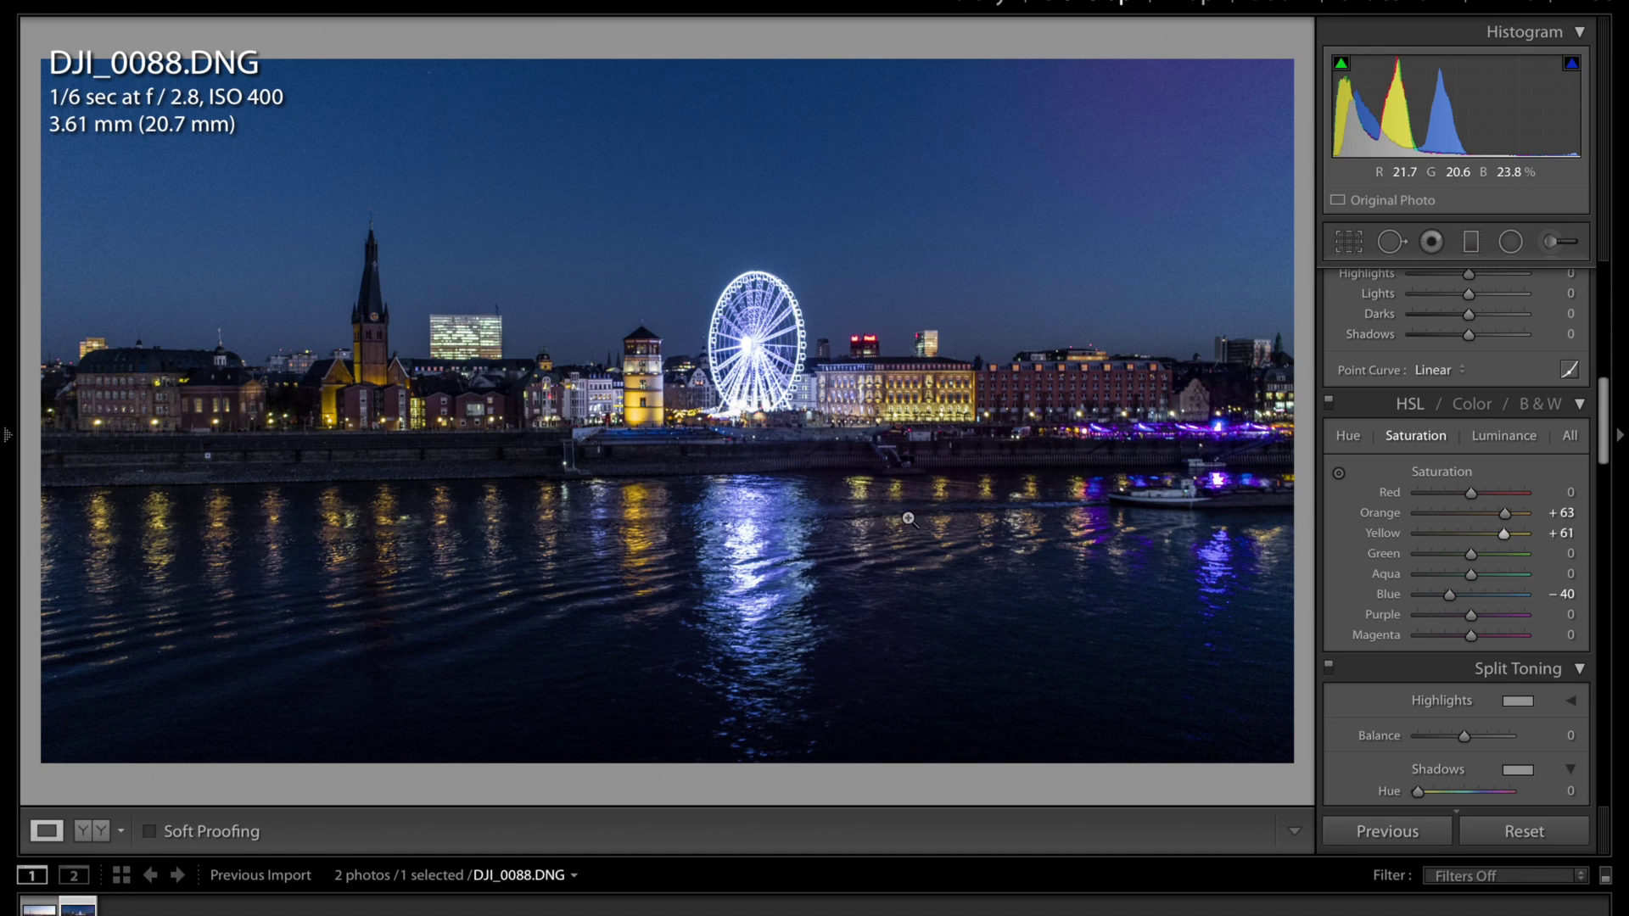
# - In HSL Luminance, set Orange to +68 and Yellow to +44, checking the result zoomed in
pyautogui.click(1505, 437)
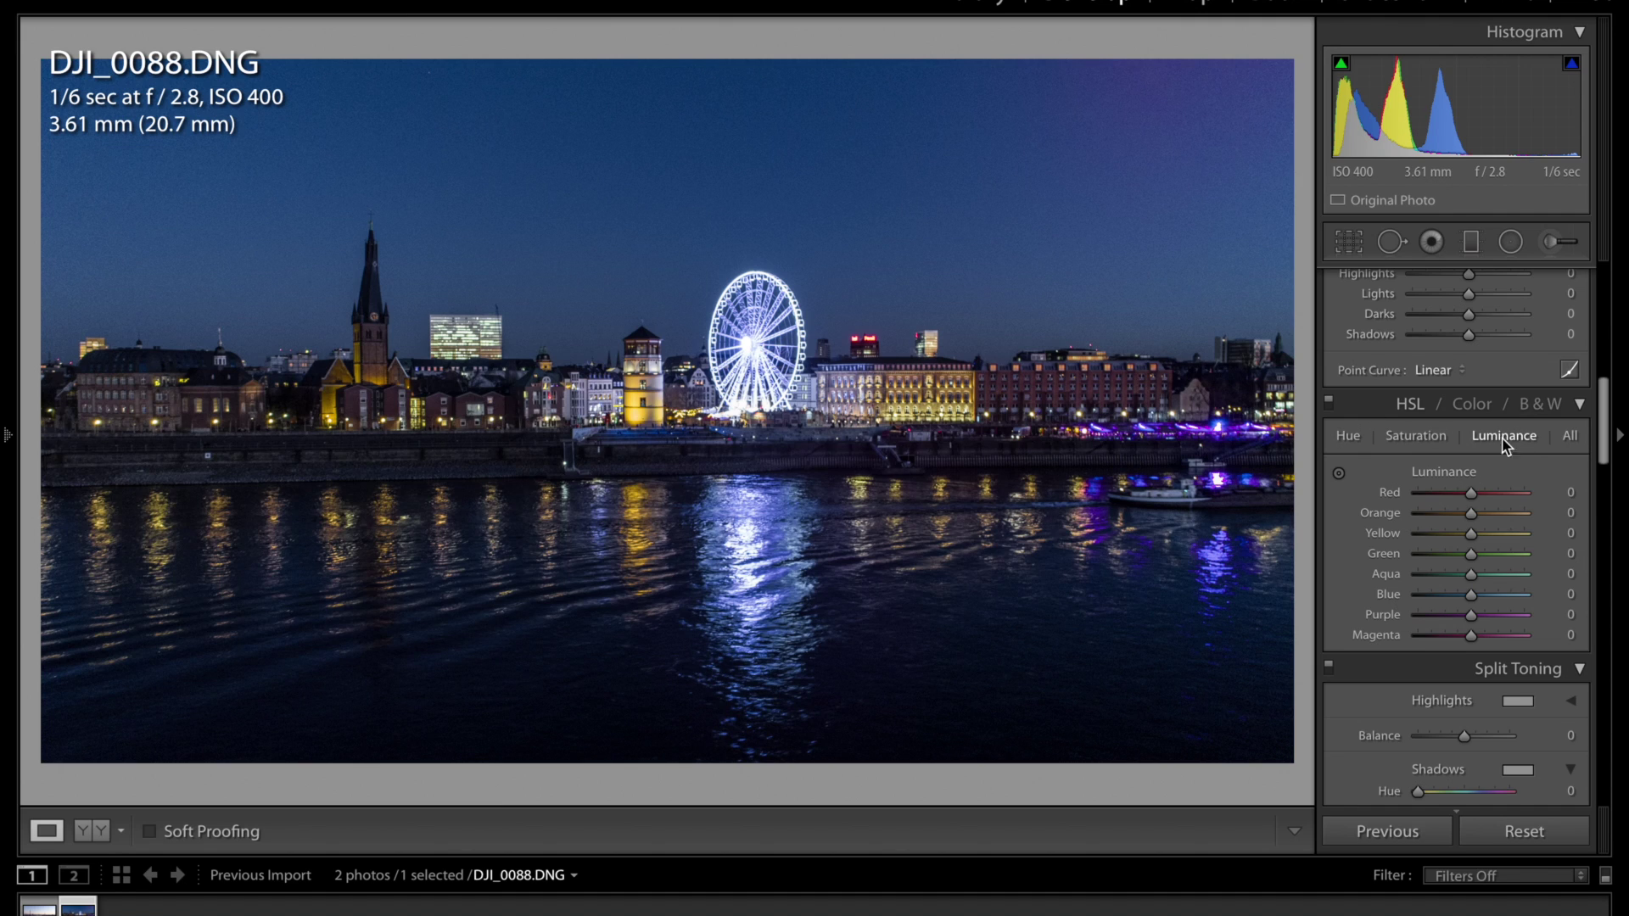
pyautogui.click(1510, 512)
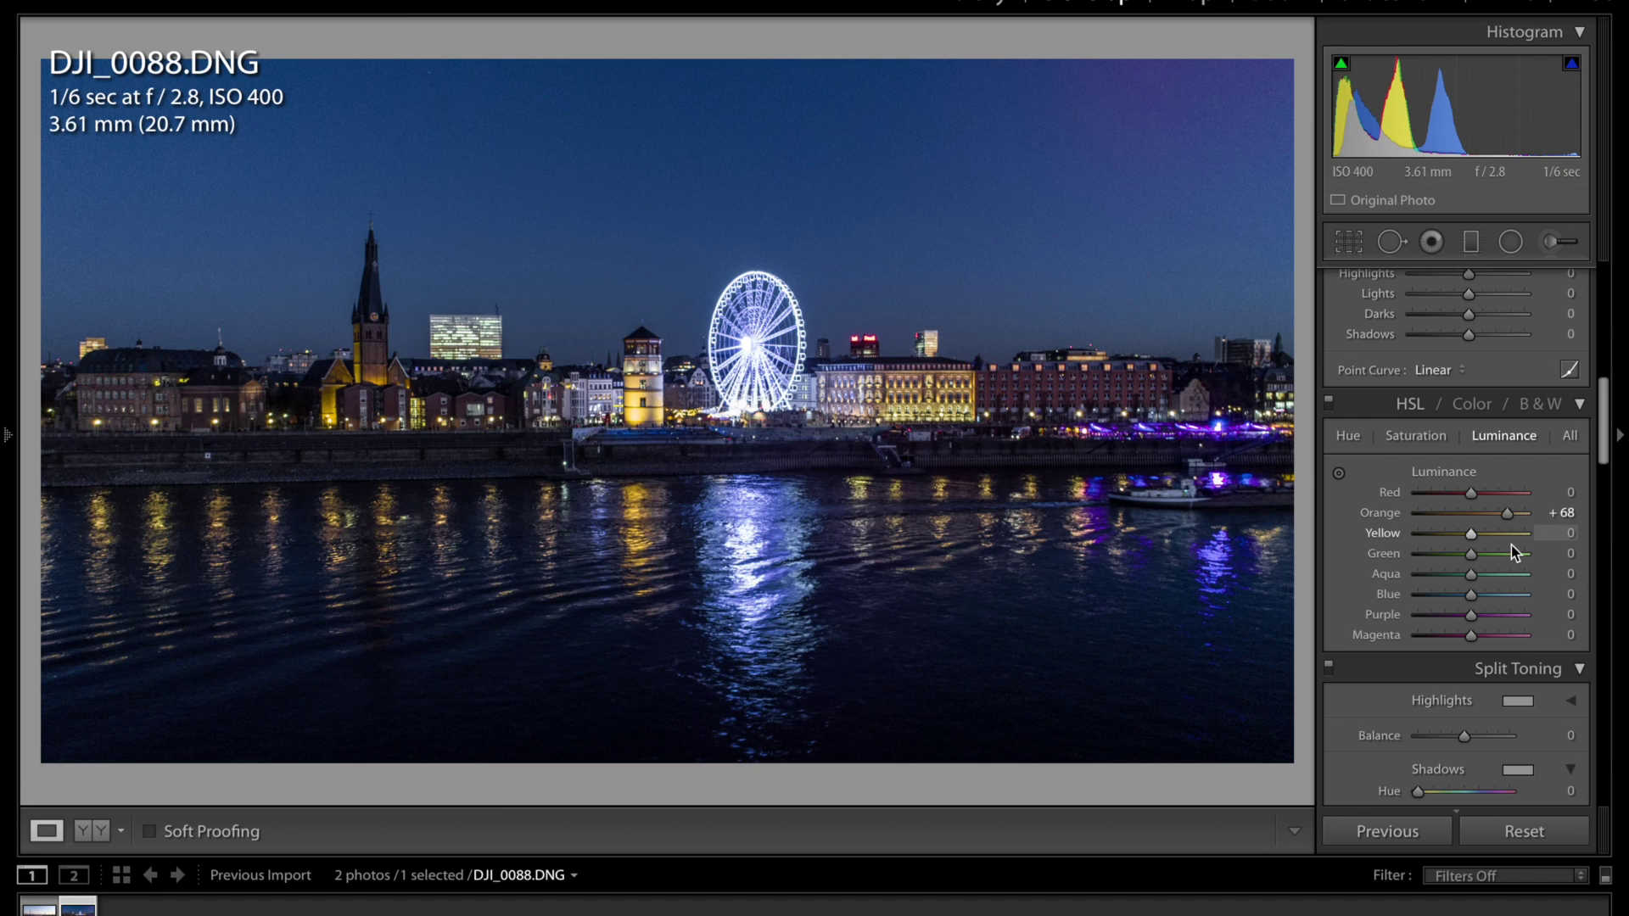
pyautogui.click(1511, 533)
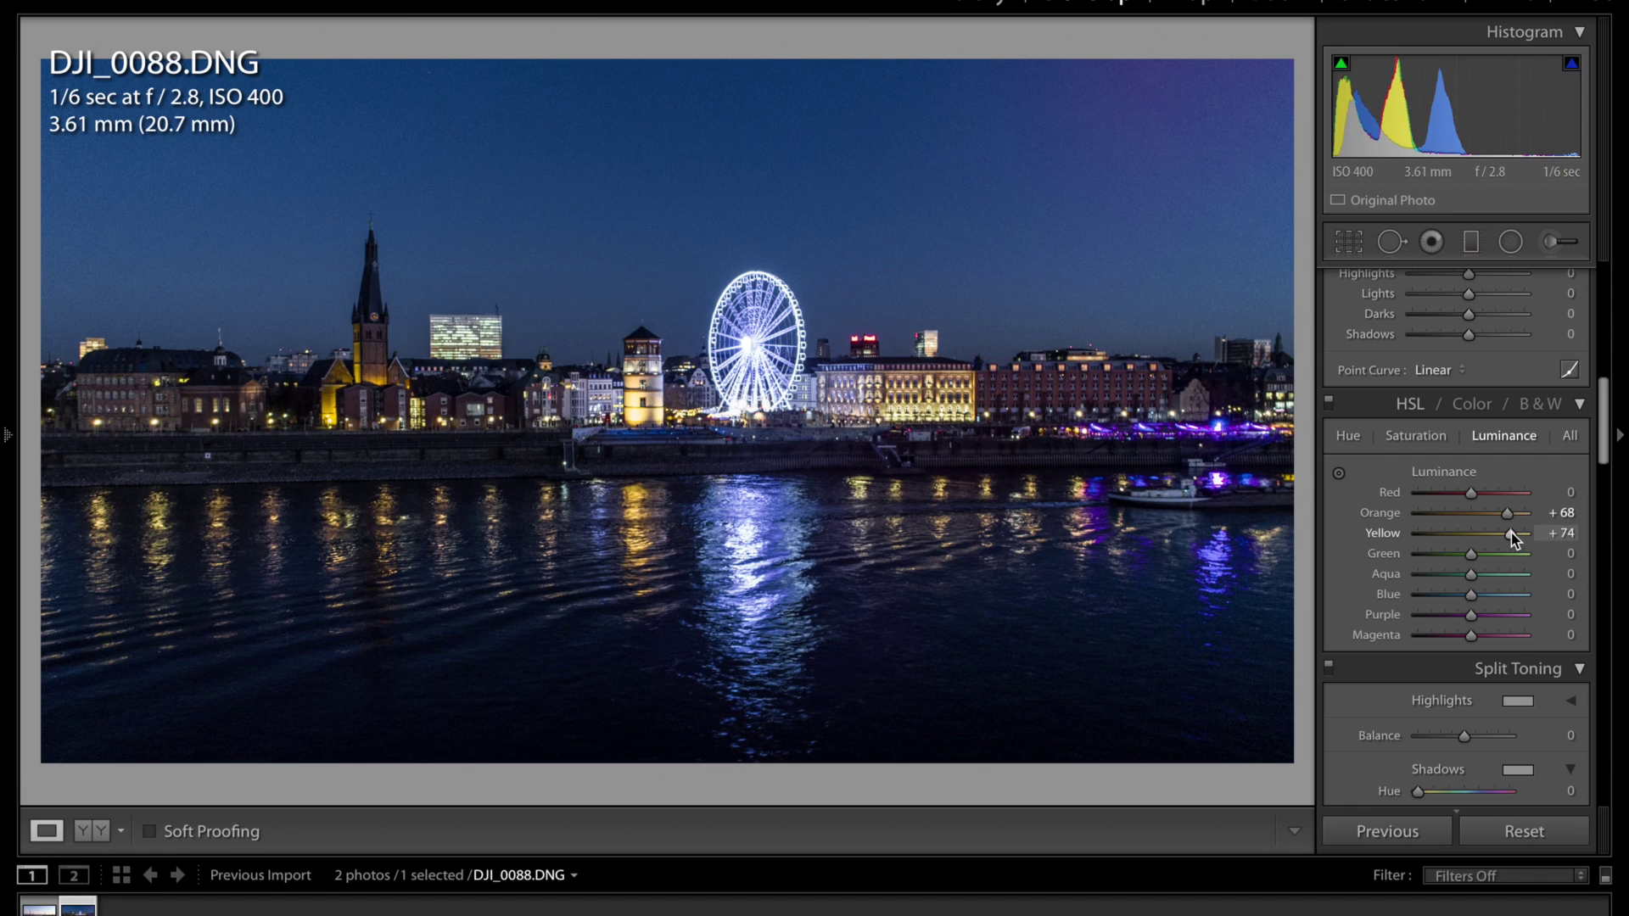
pyautogui.moveTo(1510, 533); pyautogui.dragTo(1481, 533)
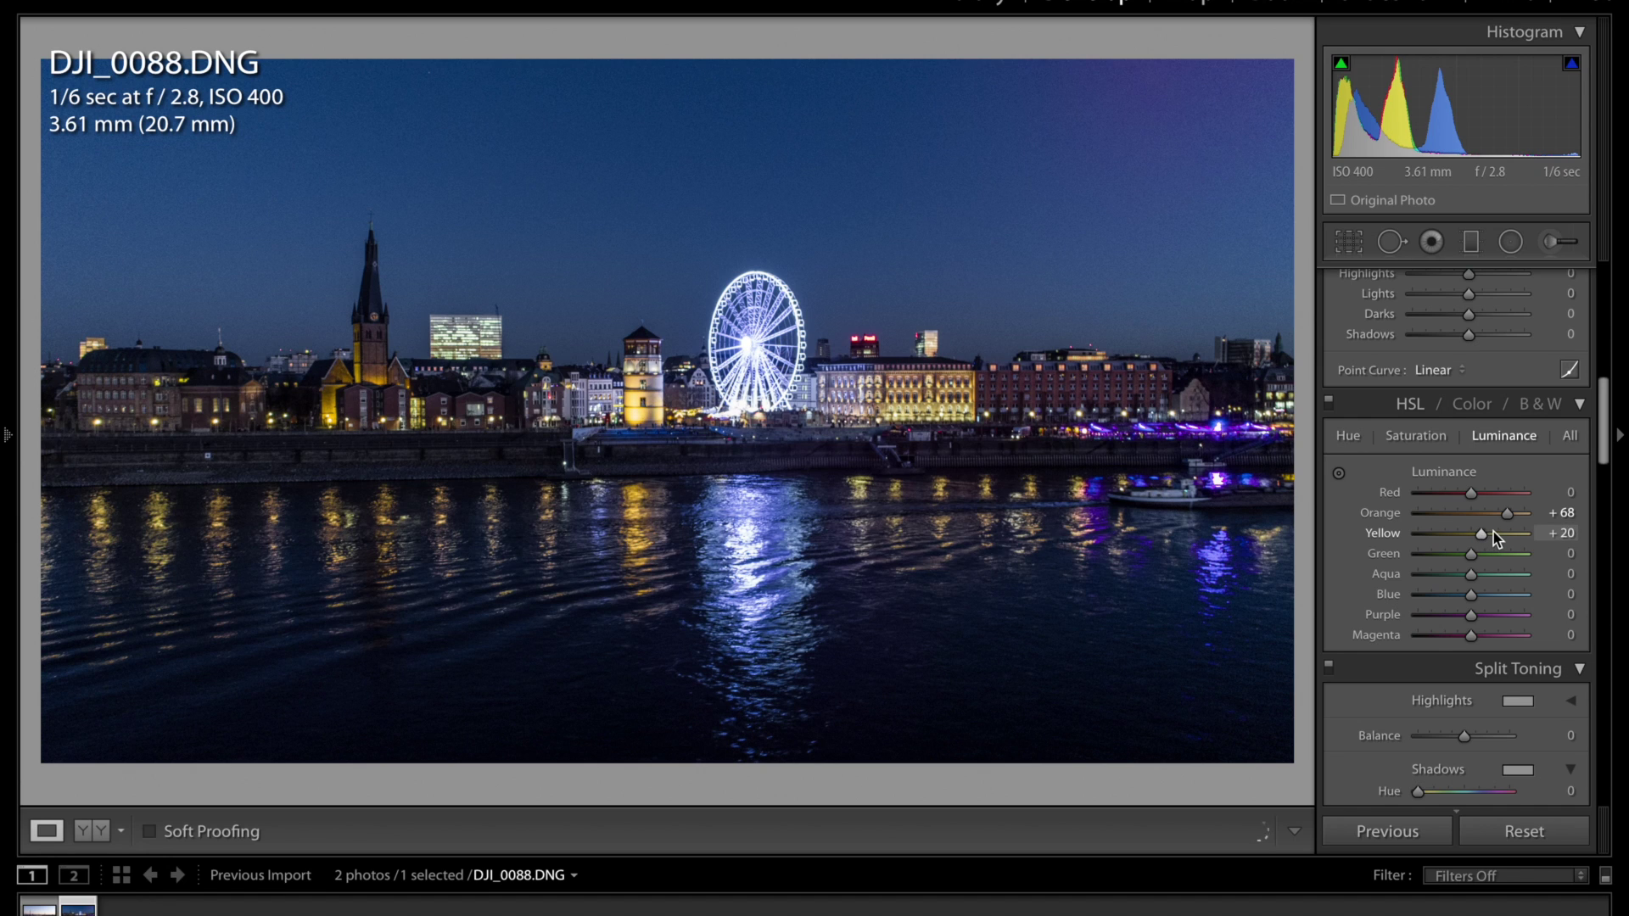
pyautogui.moveTo(1504, 540); pyautogui.dragTo(1498, 533)
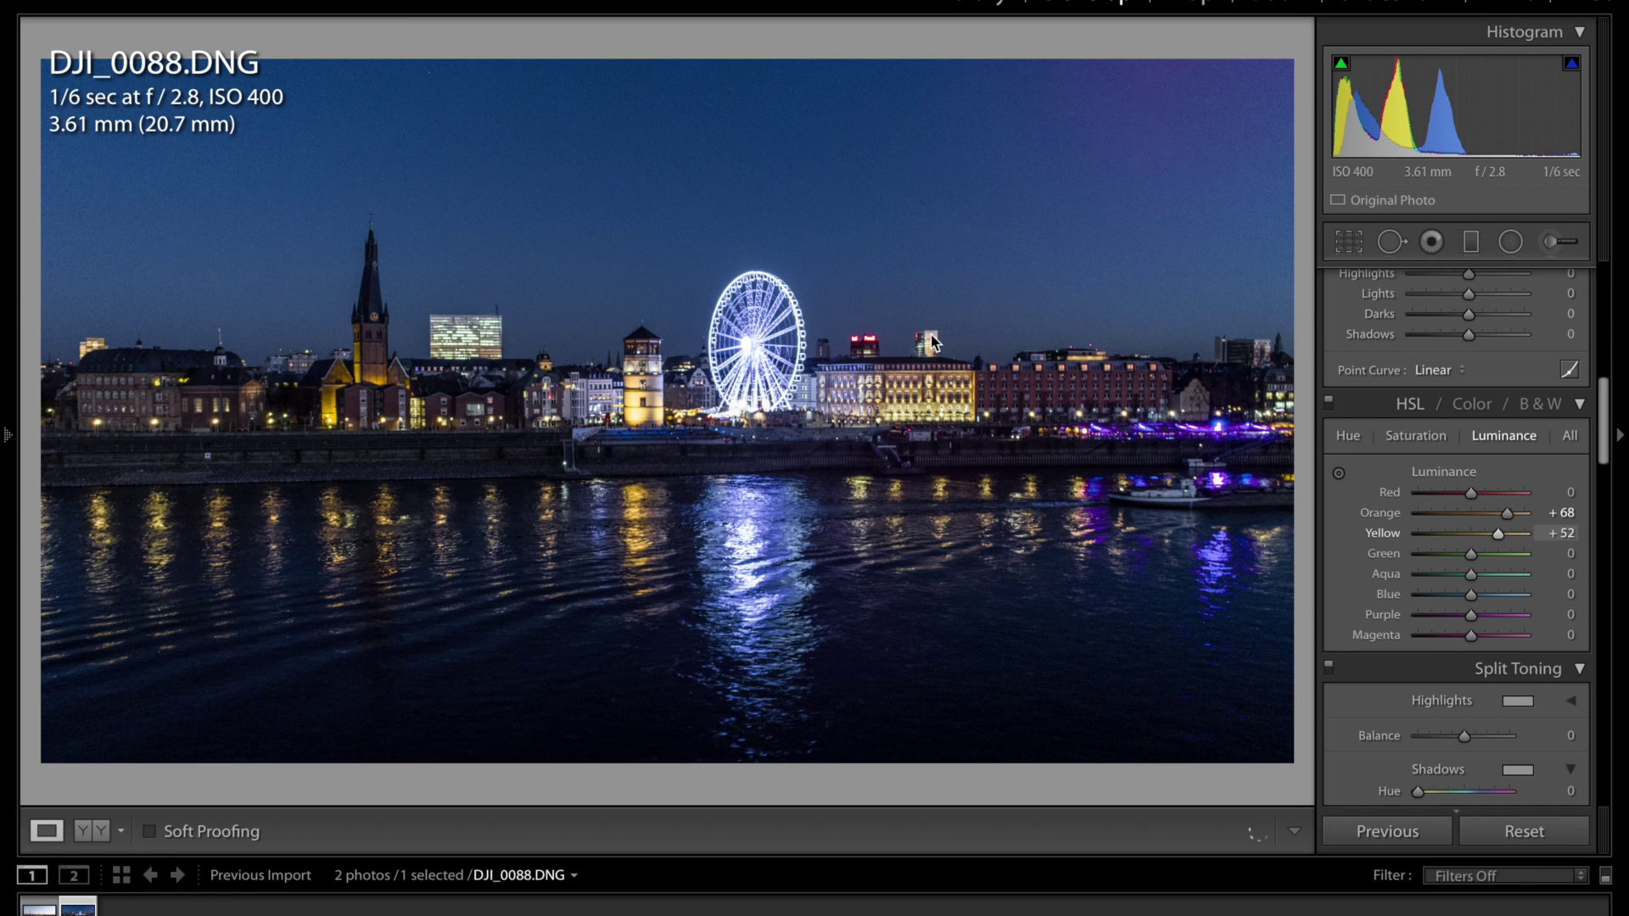
pyautogui.click(920, 421)
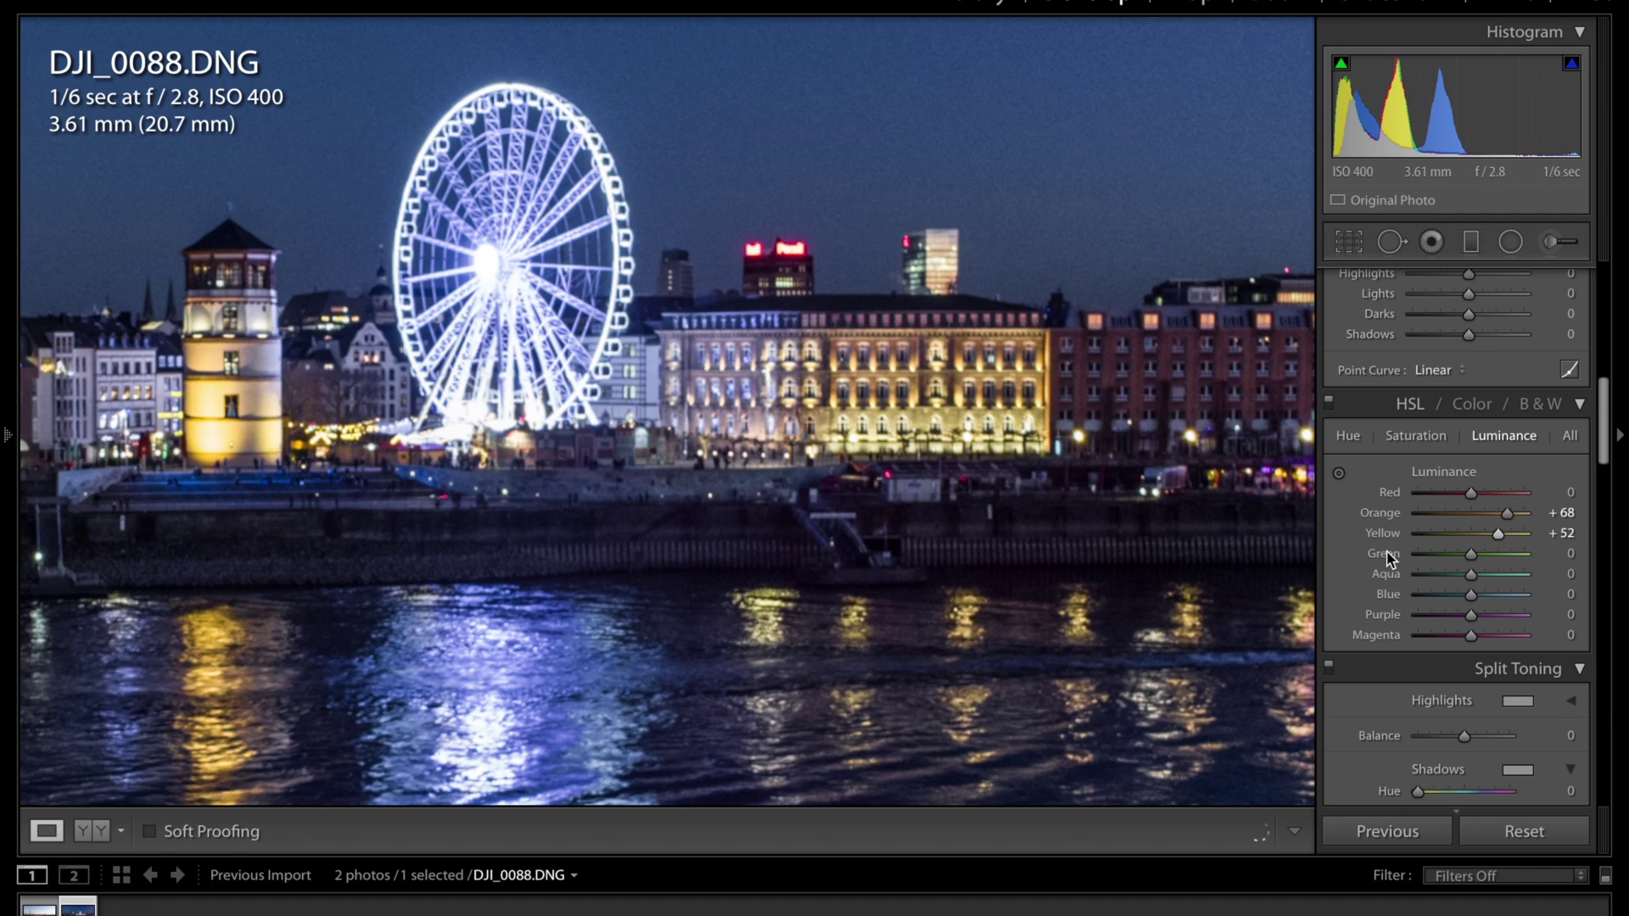
pyautogui.click(1528, 532)
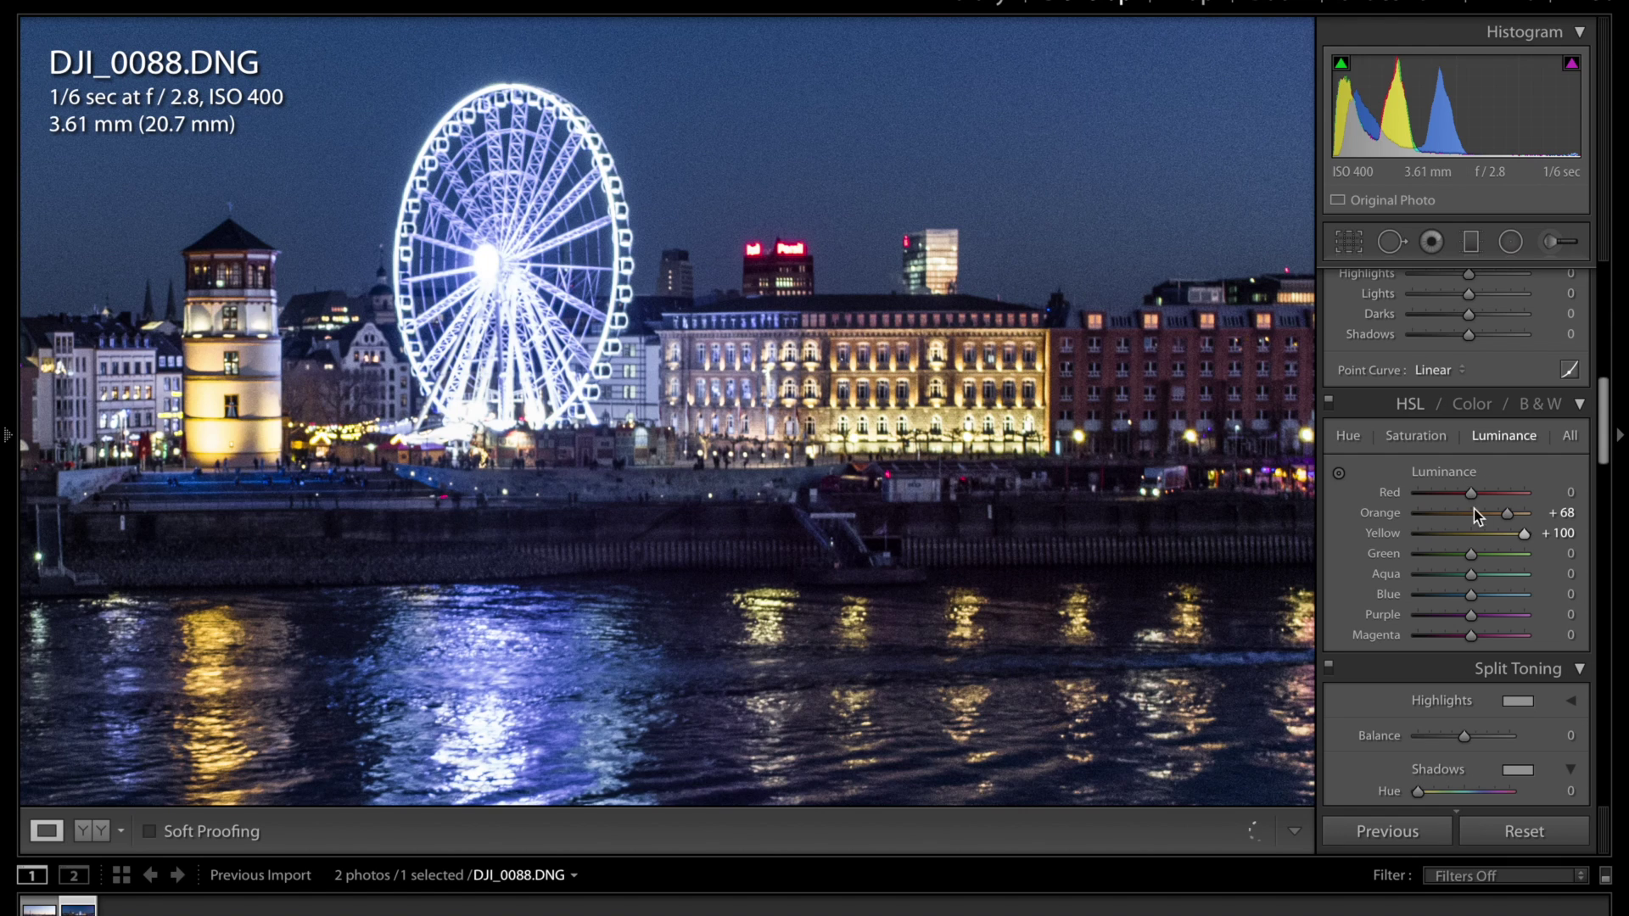
pyautogui.click(1488, 533)
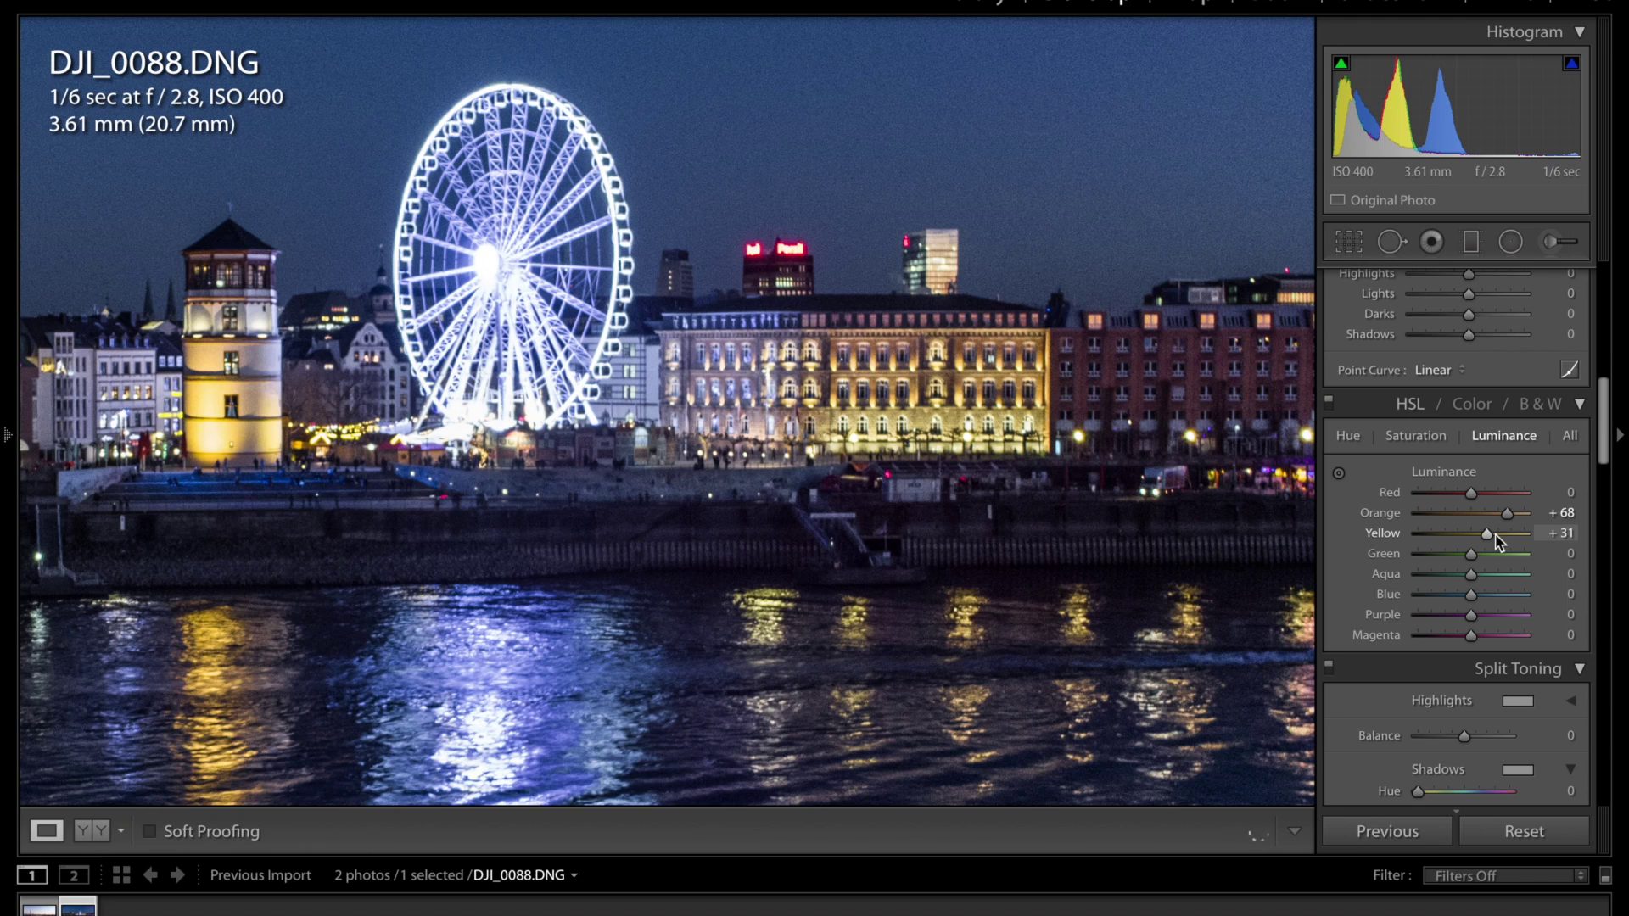
pyautogui.moveTo(1495, 535); pyautogui.dragTo(1502, 539)
pyautogui.scroll(-3, 1439, 564)
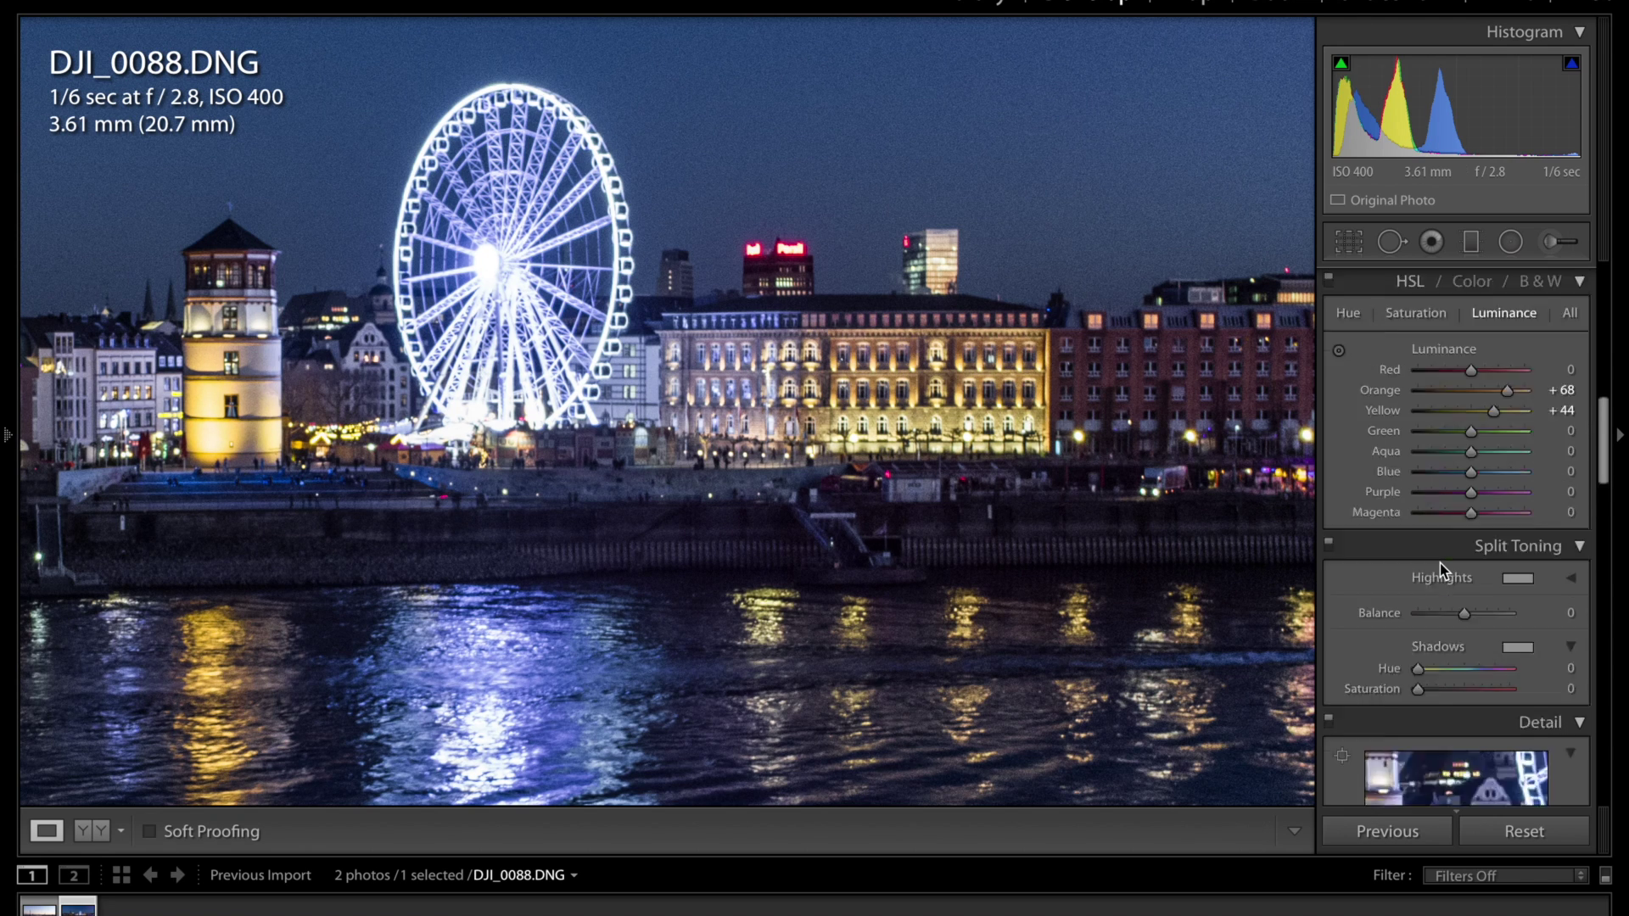
pyautogui.scroll(-3, 1439, 564)
pyautogui.scroll(-1, 1439, 563)
pyautogui.scroll(-1, 1440, 565)
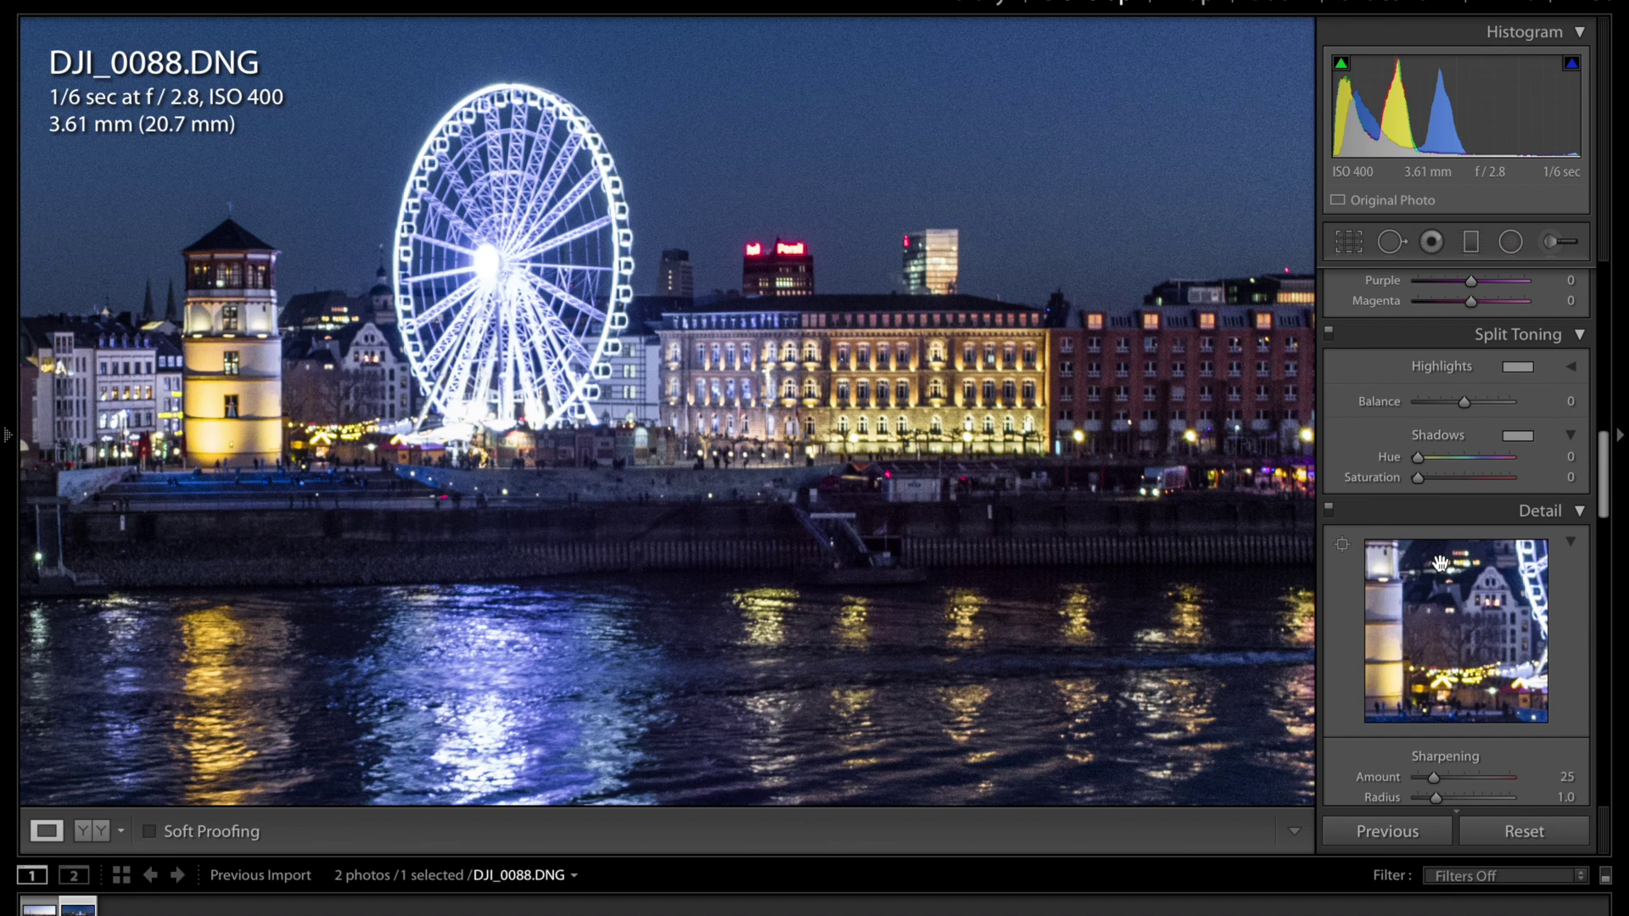
# - Zoom the photo to a 1:1 close-up framed over the river reflections
pyautogui.click(1225, 500)
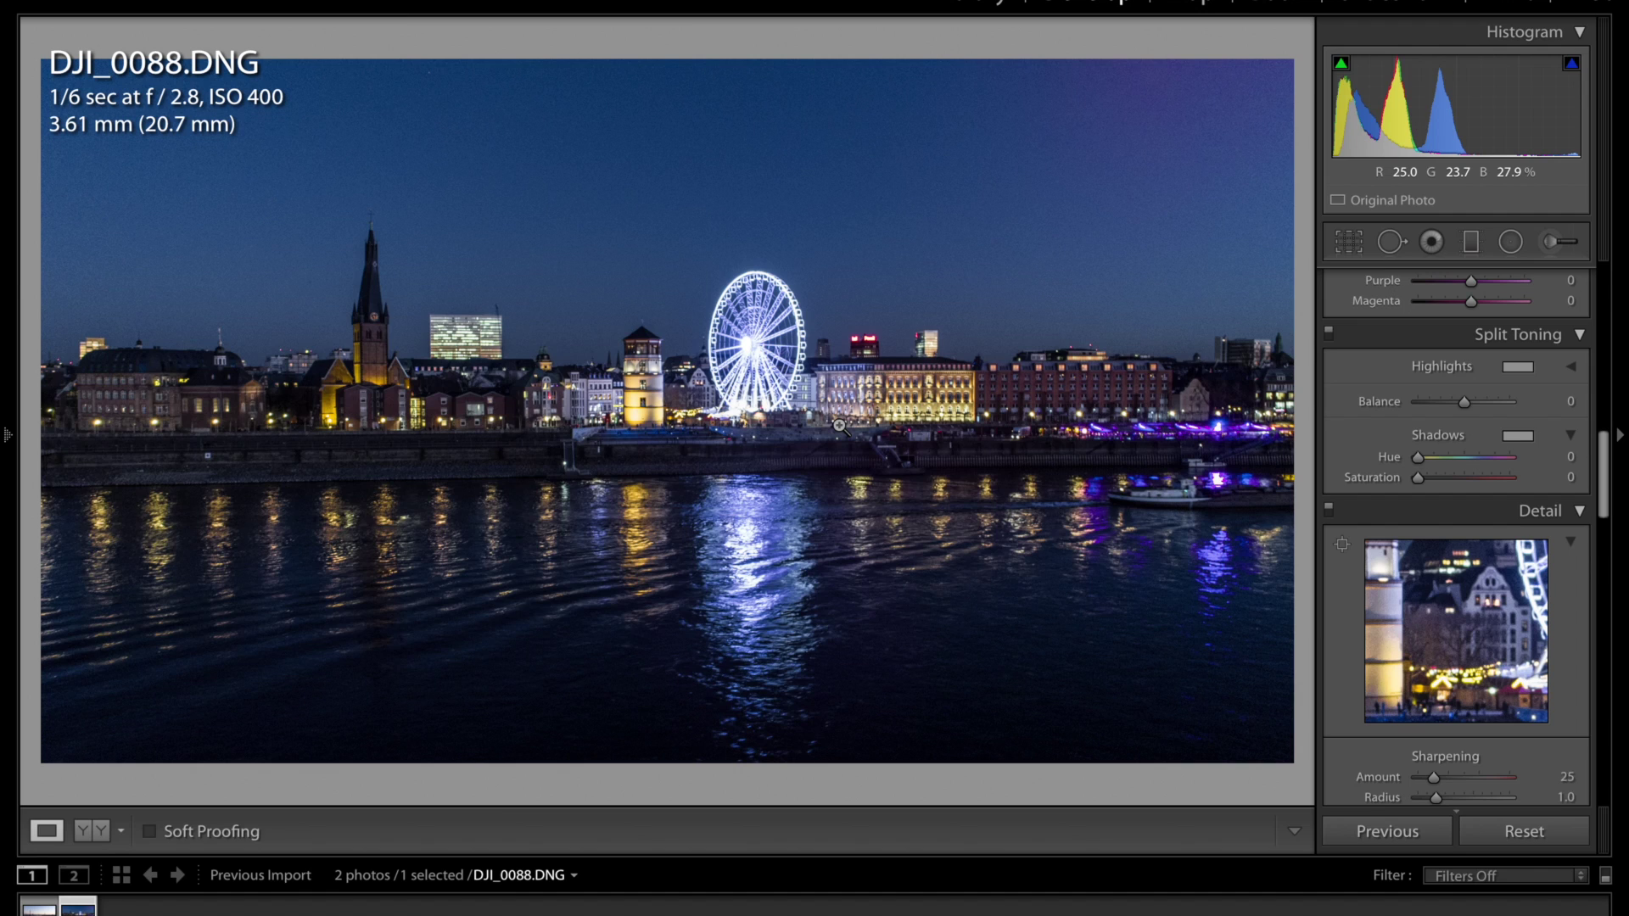
pyautogui.click(1004, 283)
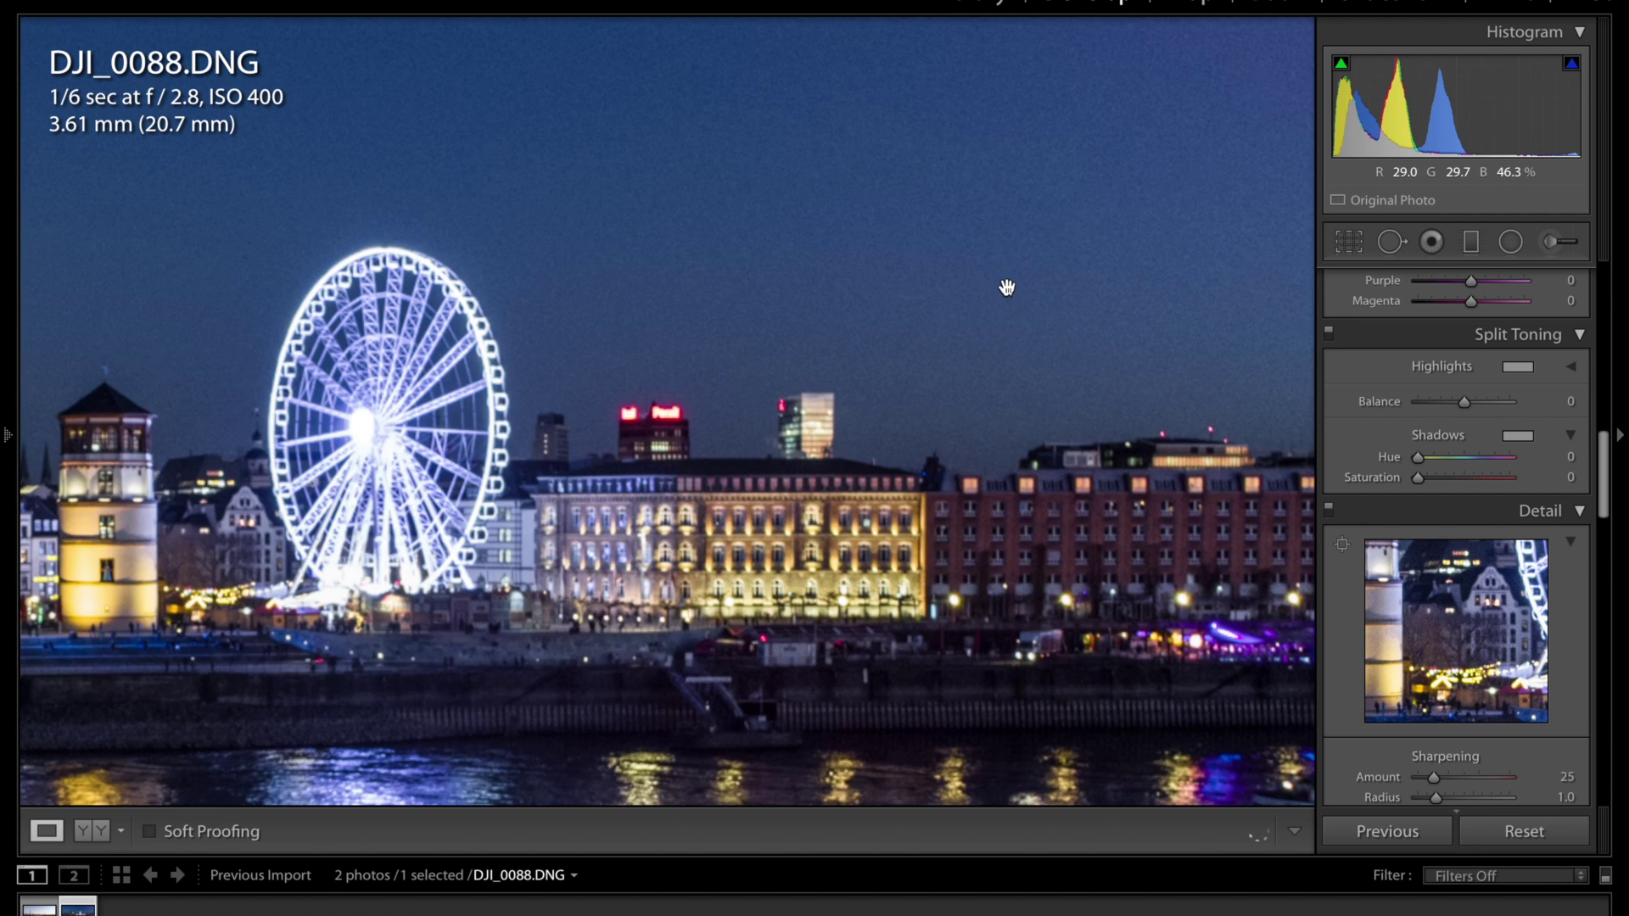
pyautogui.moveTo(835, 363); pyautogui.dragTo(834, 434)
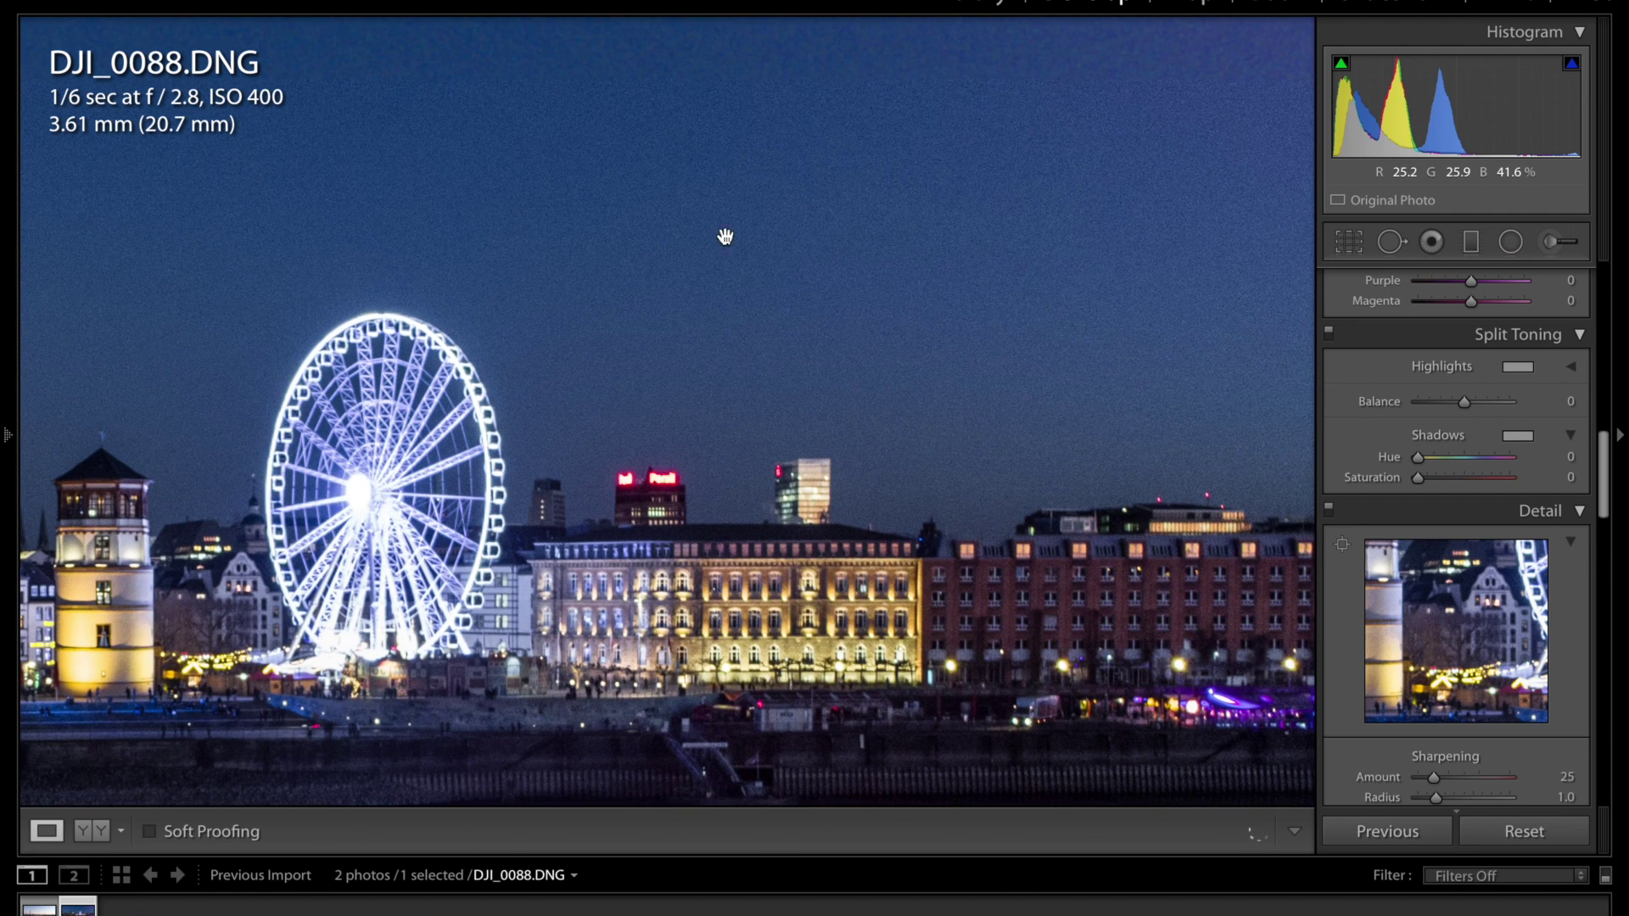
pyautogui.moveTo(973, 529); pyautogui.dragTo(987, 27)
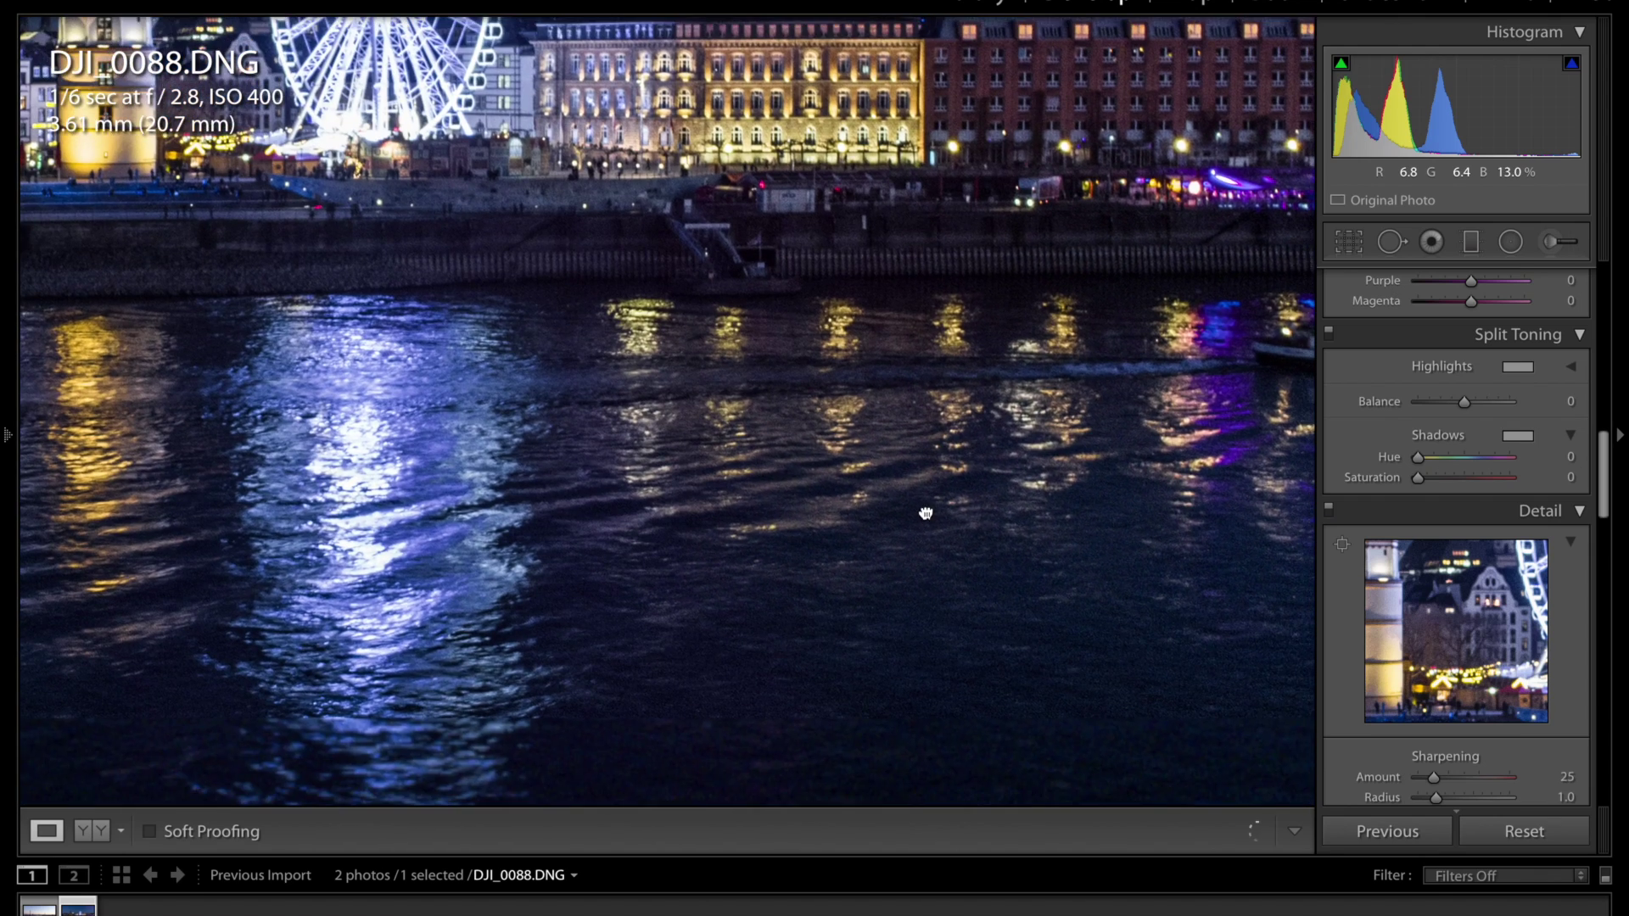
pyautogui.moveTo(926, 513); pyautogui.dragTo(879, 437)
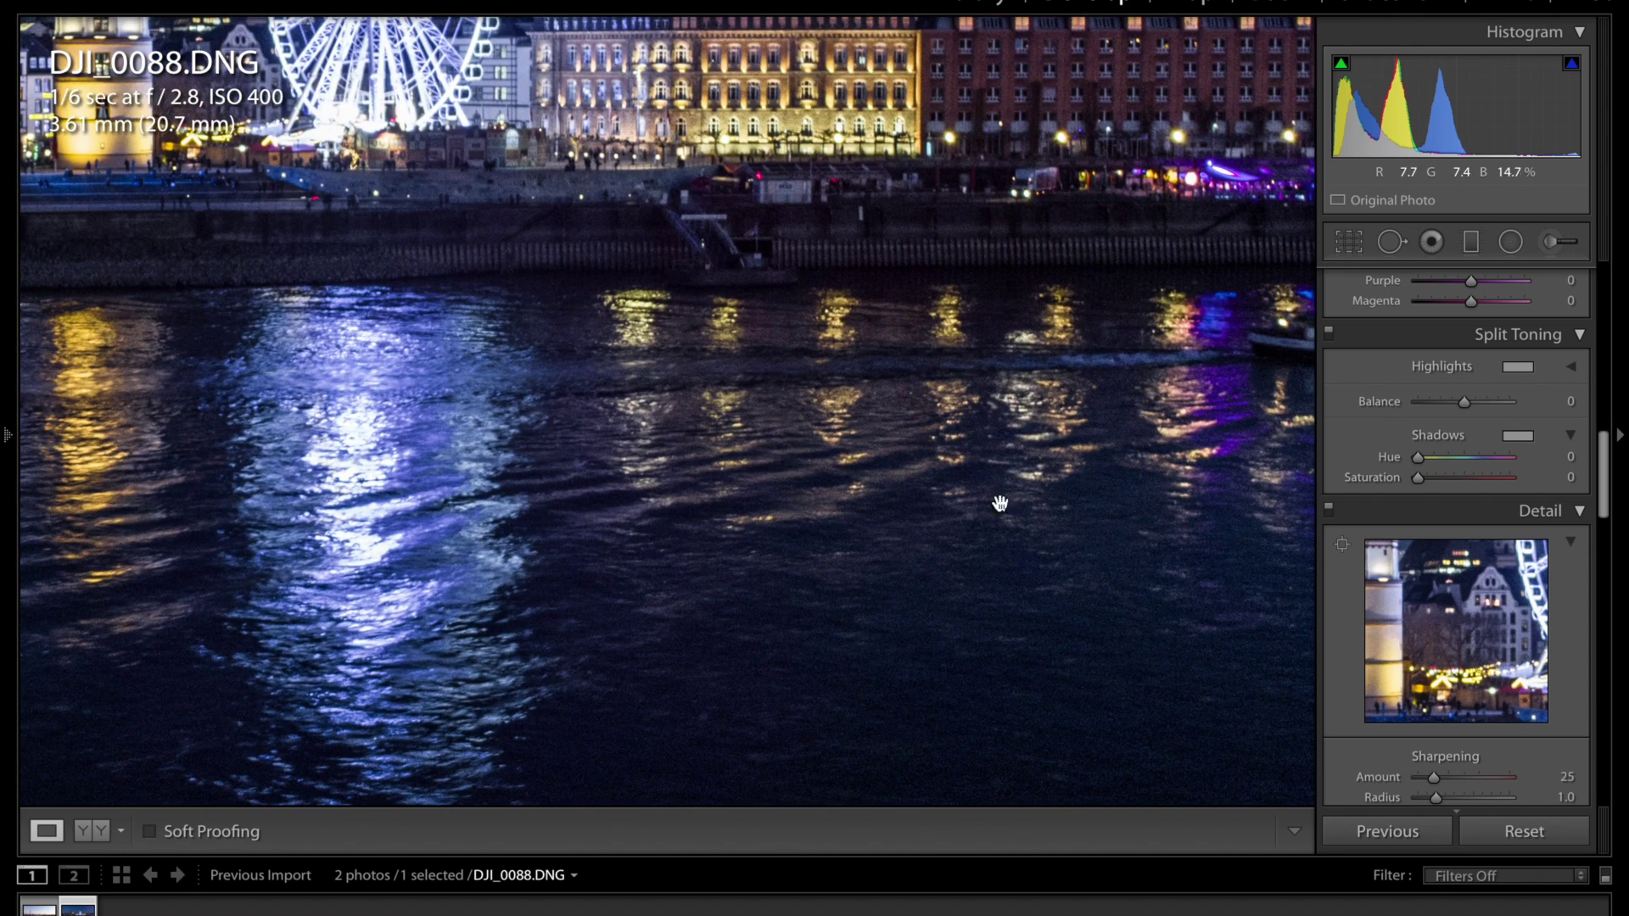
pyautogui.scroll(5, 817, 364)
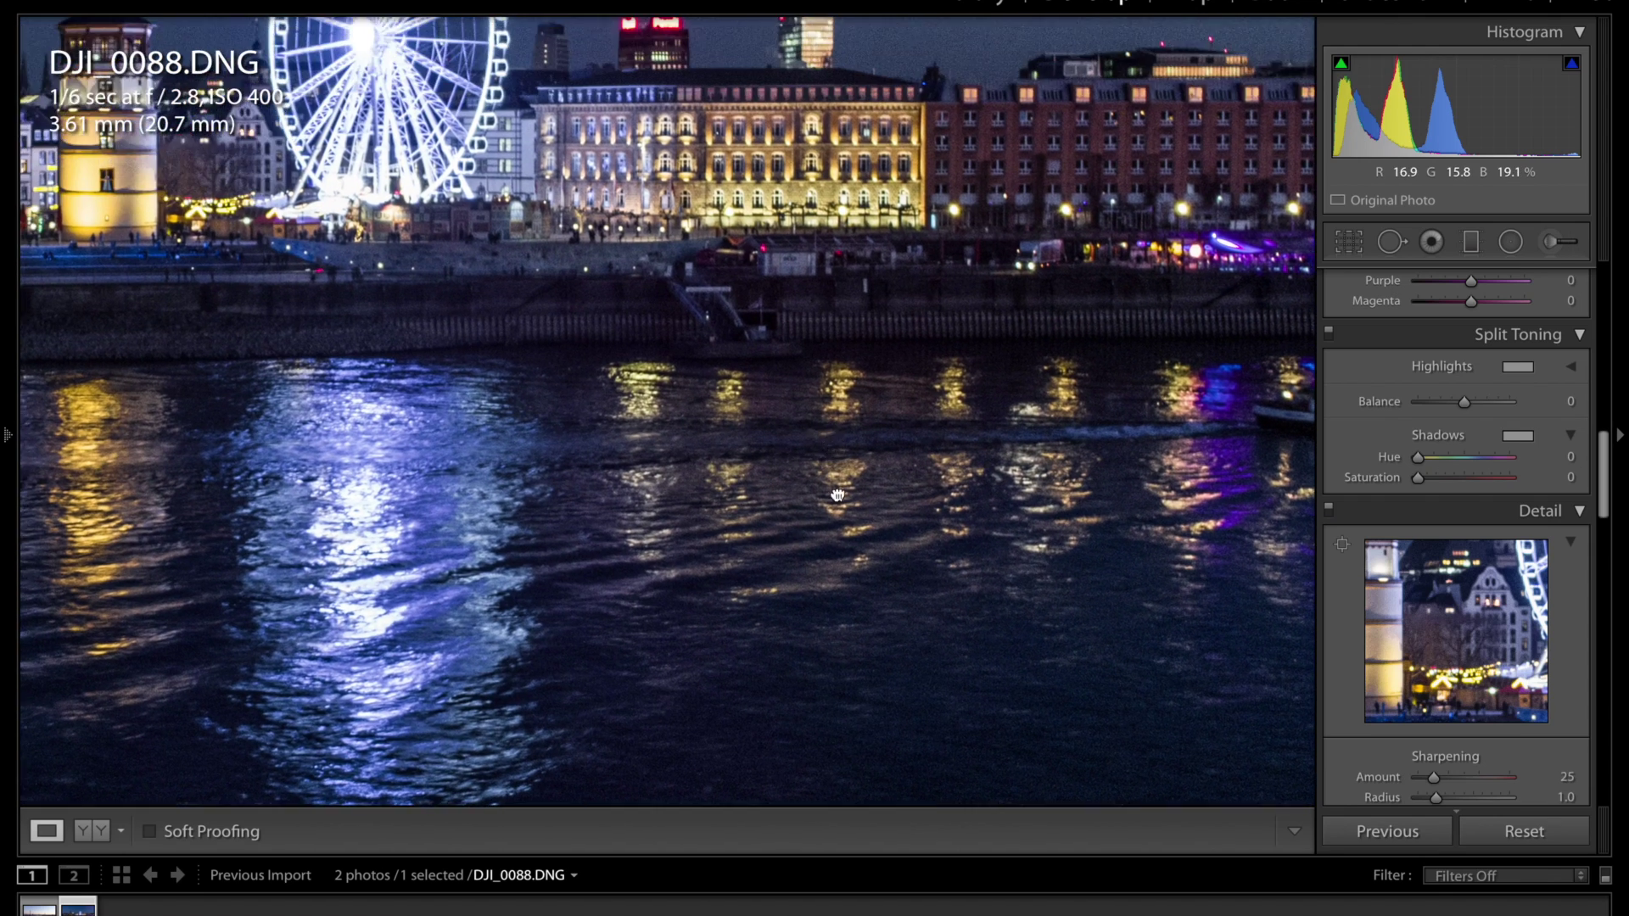
pyautogui.scroll(1, 872, 406)
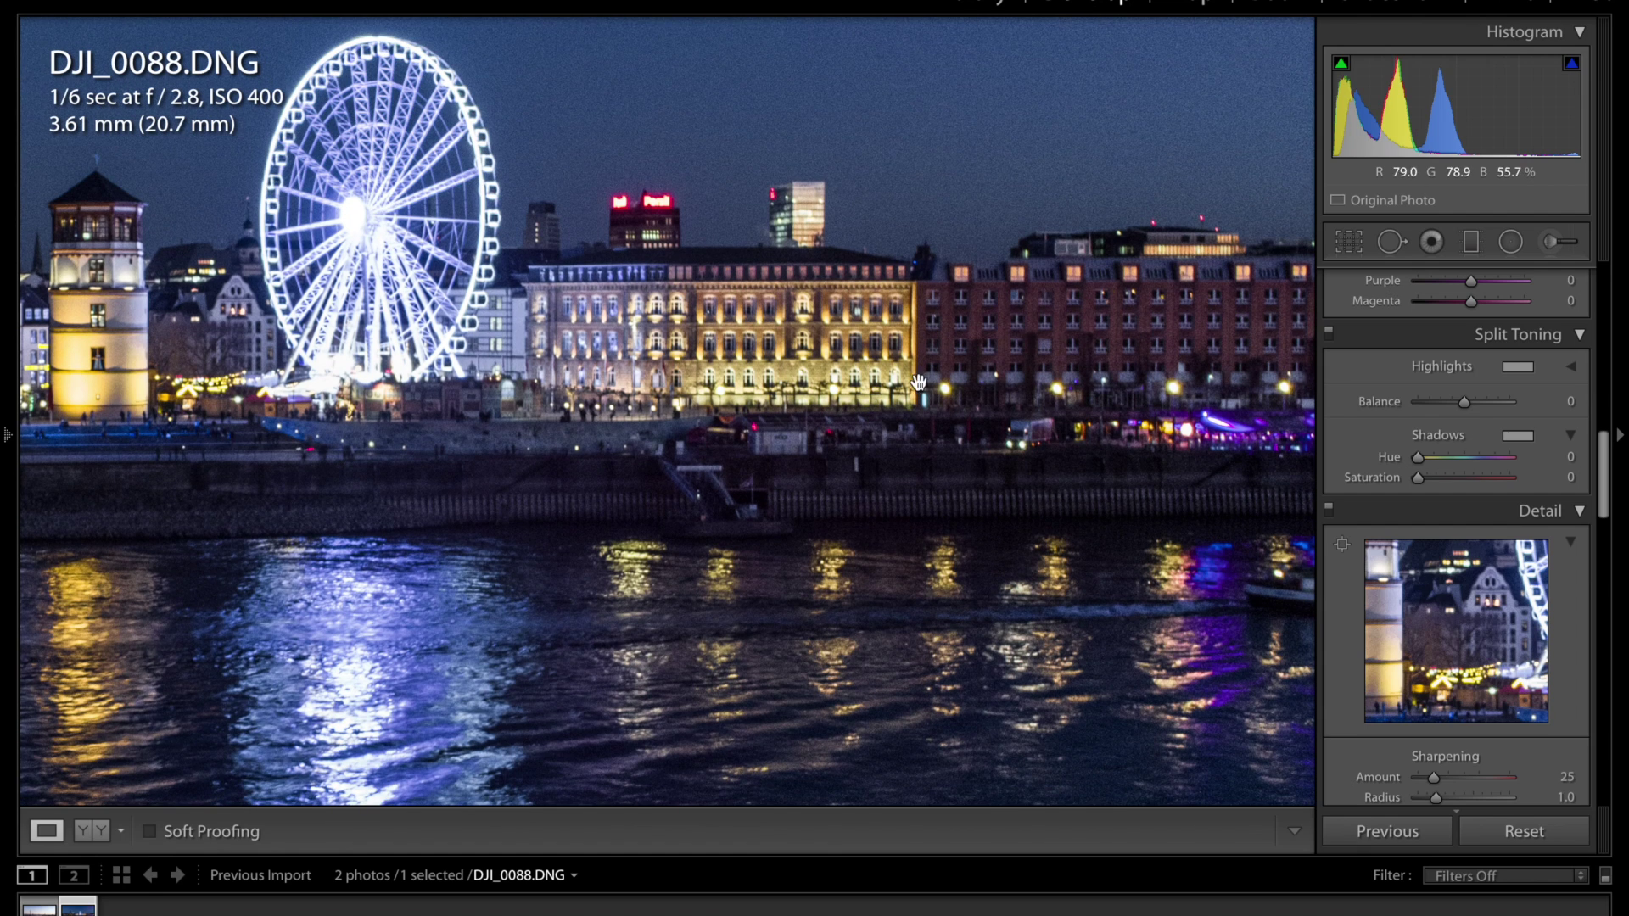
pyautogui.scroll(-4, 1481, 600)
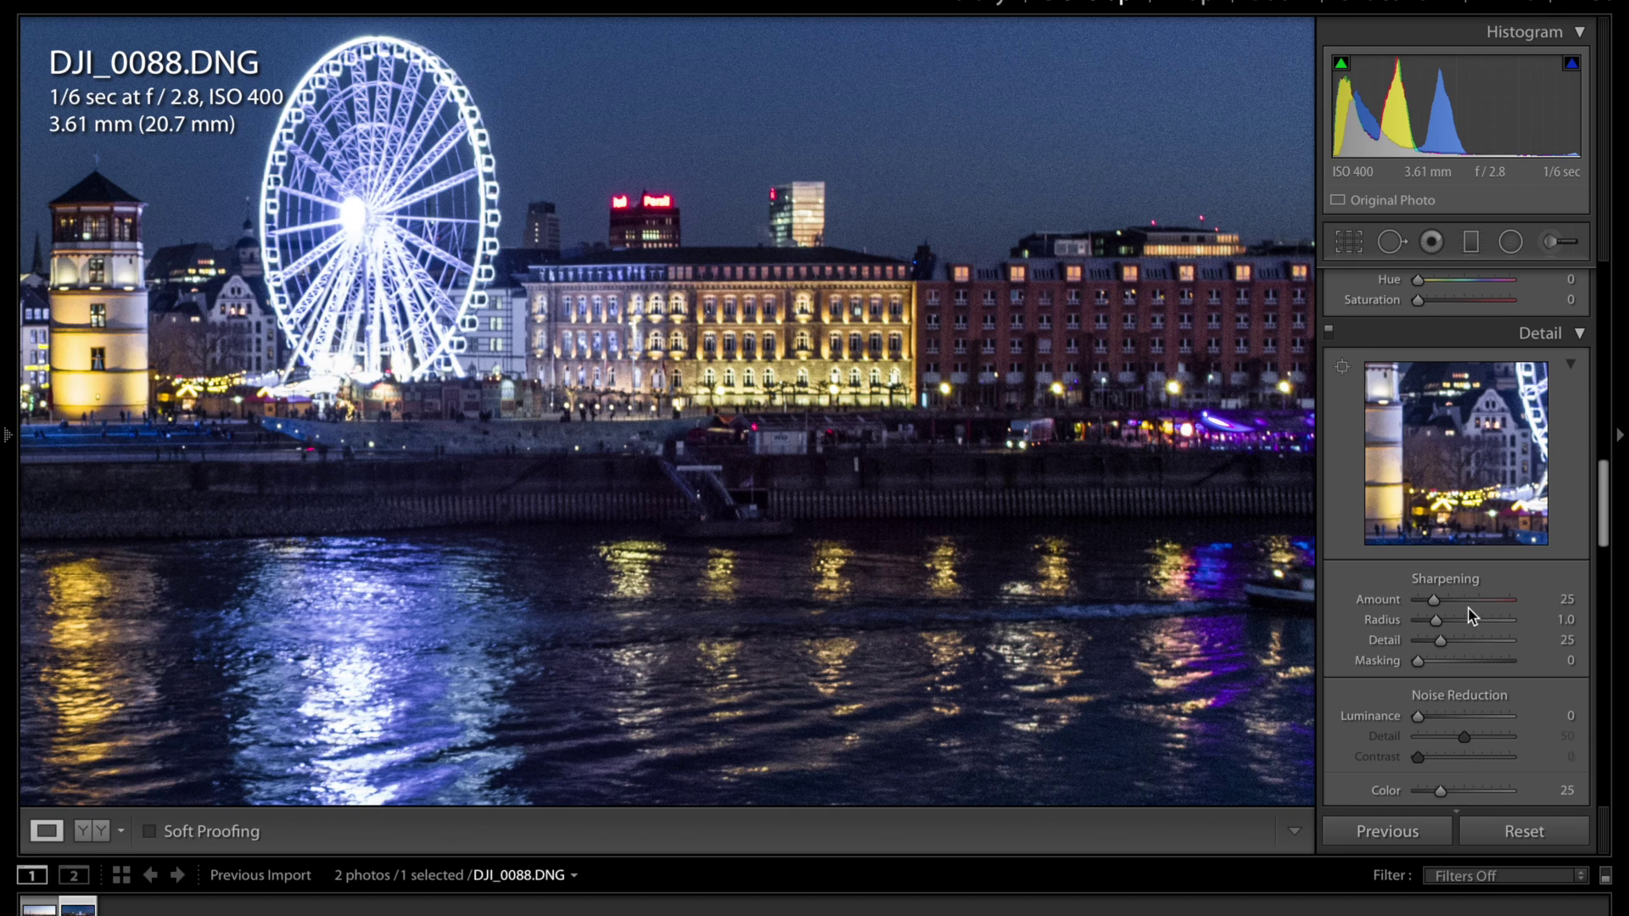
# - Set Sharpening Amount 90, Radius 1.9, Detail 54 and Masking 67
pyautogui.moveTo(1460, 601); pyautogui.dragTo(1474, 598)
pyautogui.click(1469, 621)
pyautogui.click(1468, 641)
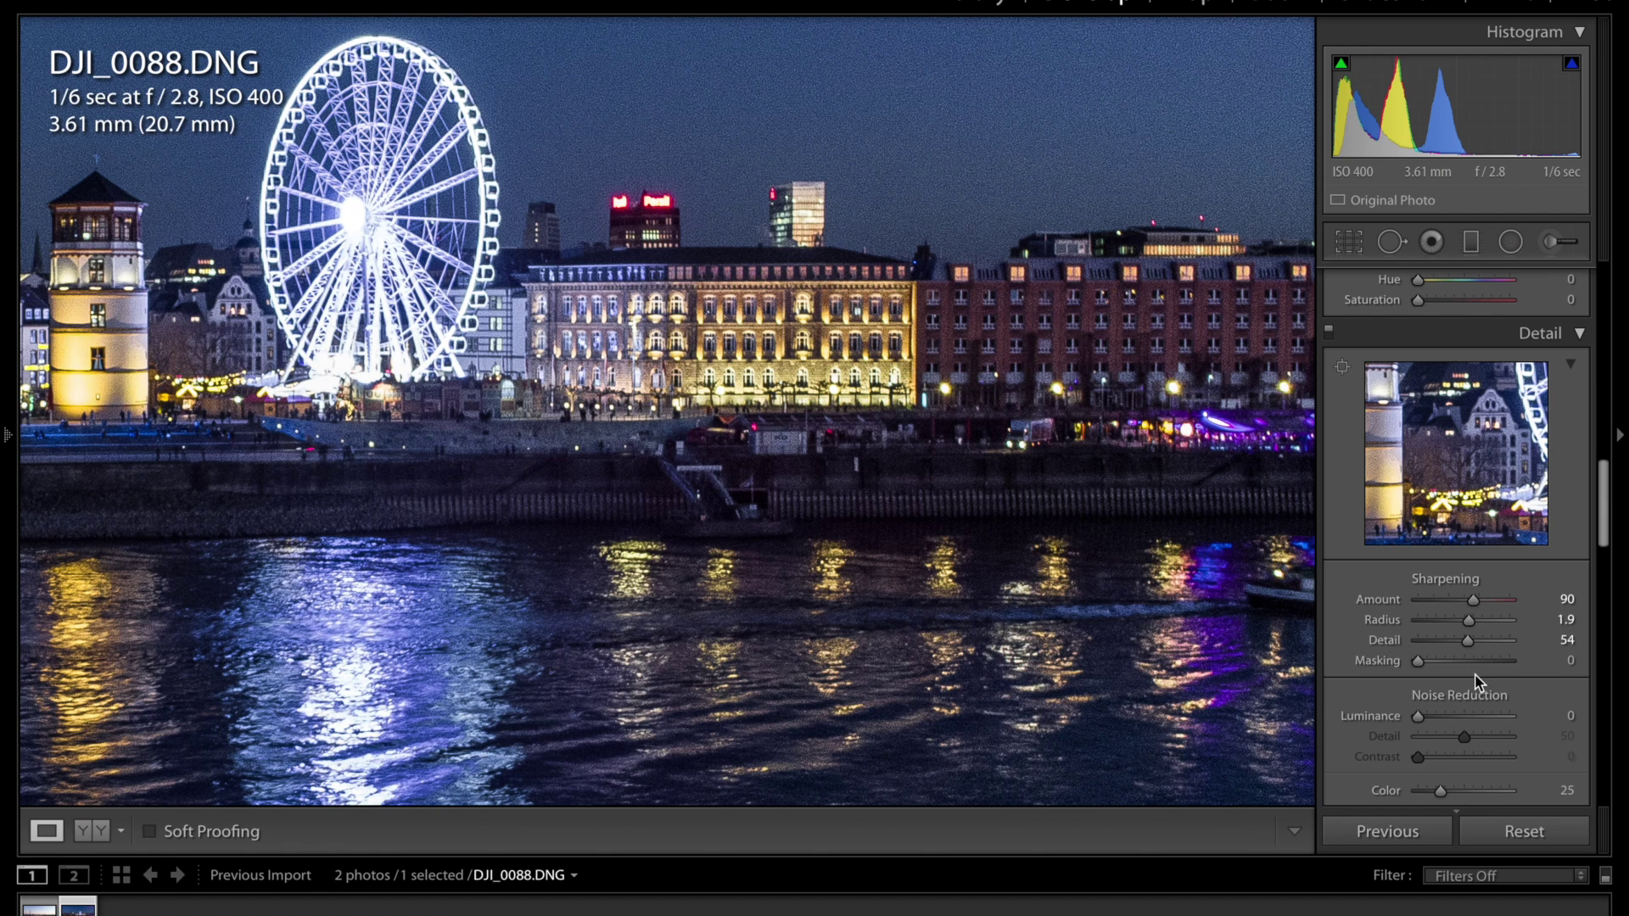
pyautogui.scroll(3, 1063, 562)
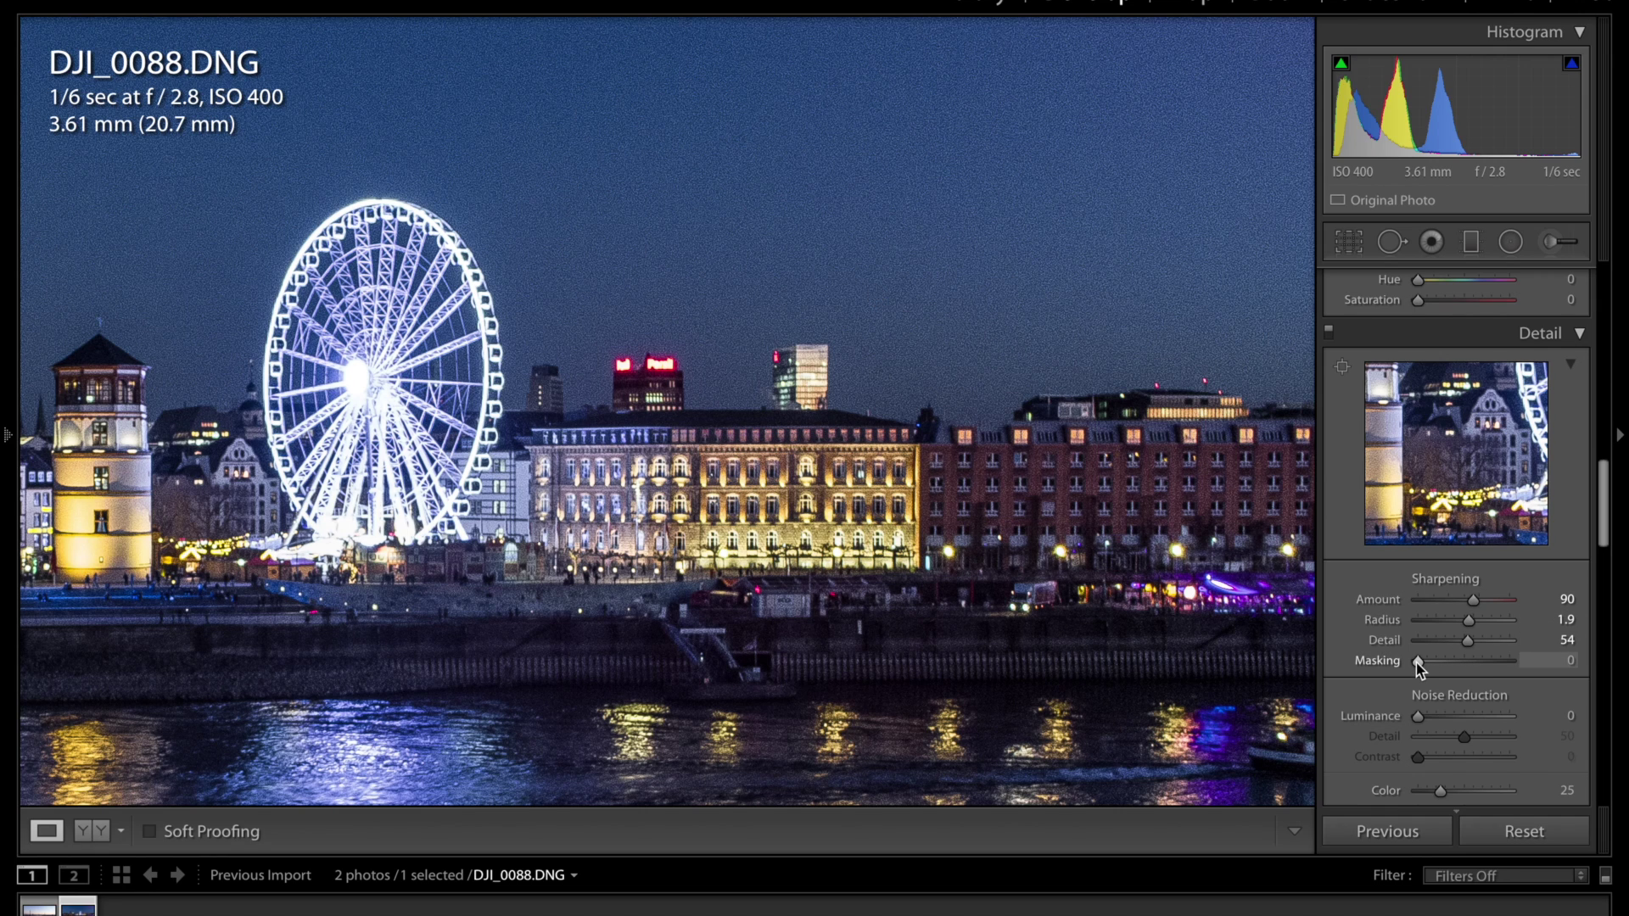
pyautogui.moveTo(1418, 660); pyautogui.dragTo(1478, 661)
pyautogui.scroll(-1, 1442, 668)
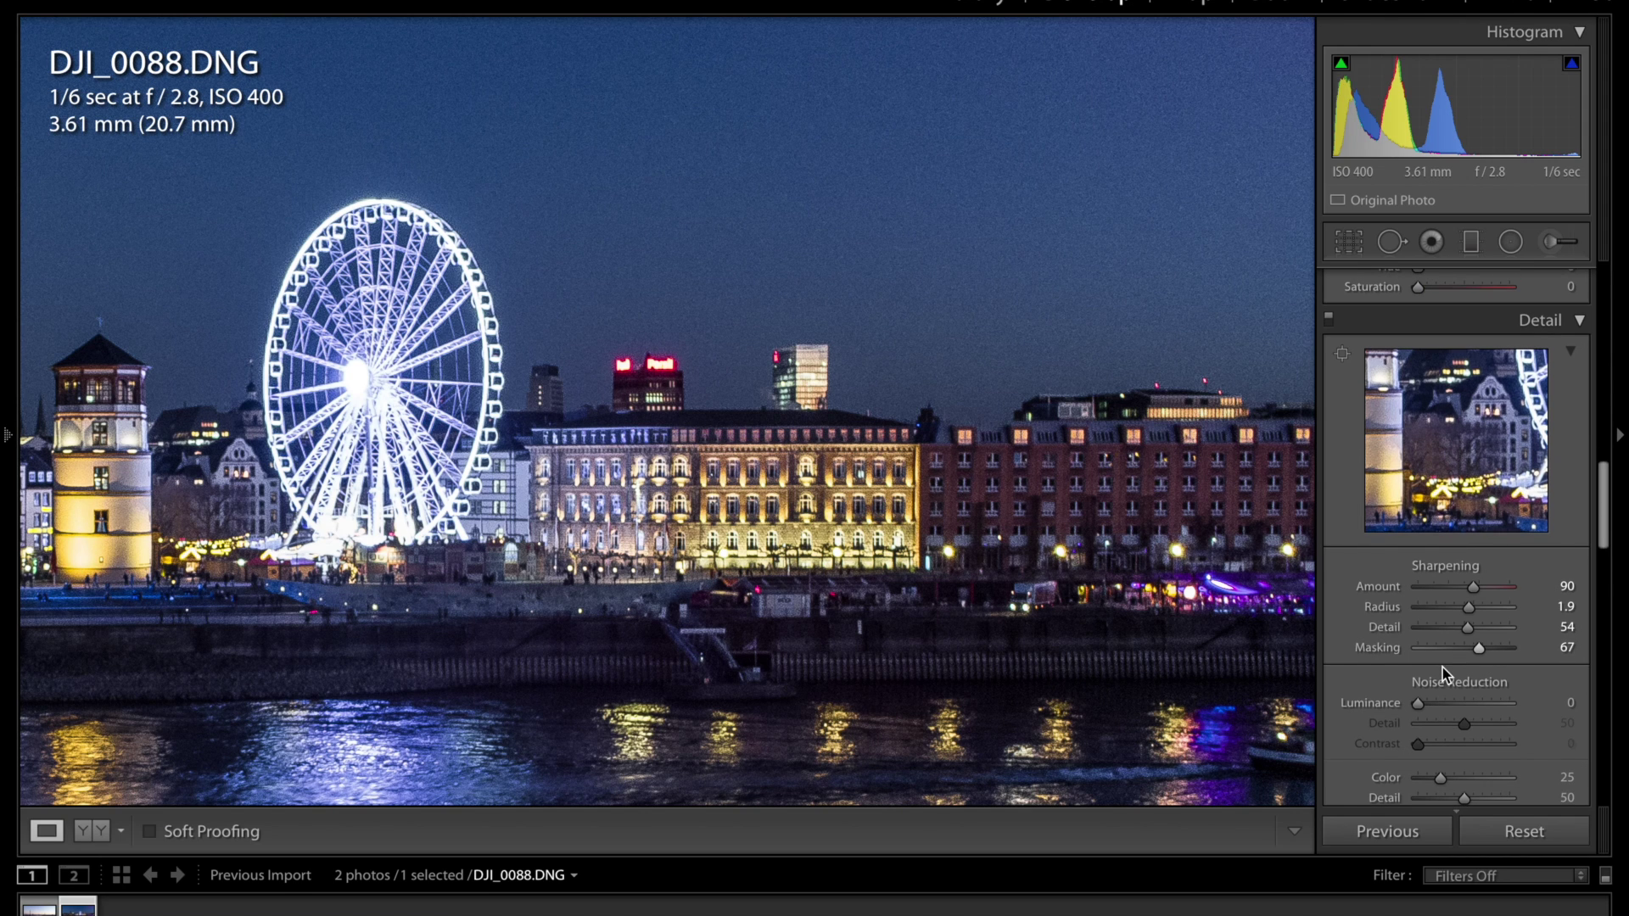
pyautogui.scroll(-3, 1443, 674)
pyautogui.scroll(-2, 1444, 675)
pyautogui.scroll(-3, 1445, 675)
pyautogui.scroll(-3, 1444, 675)
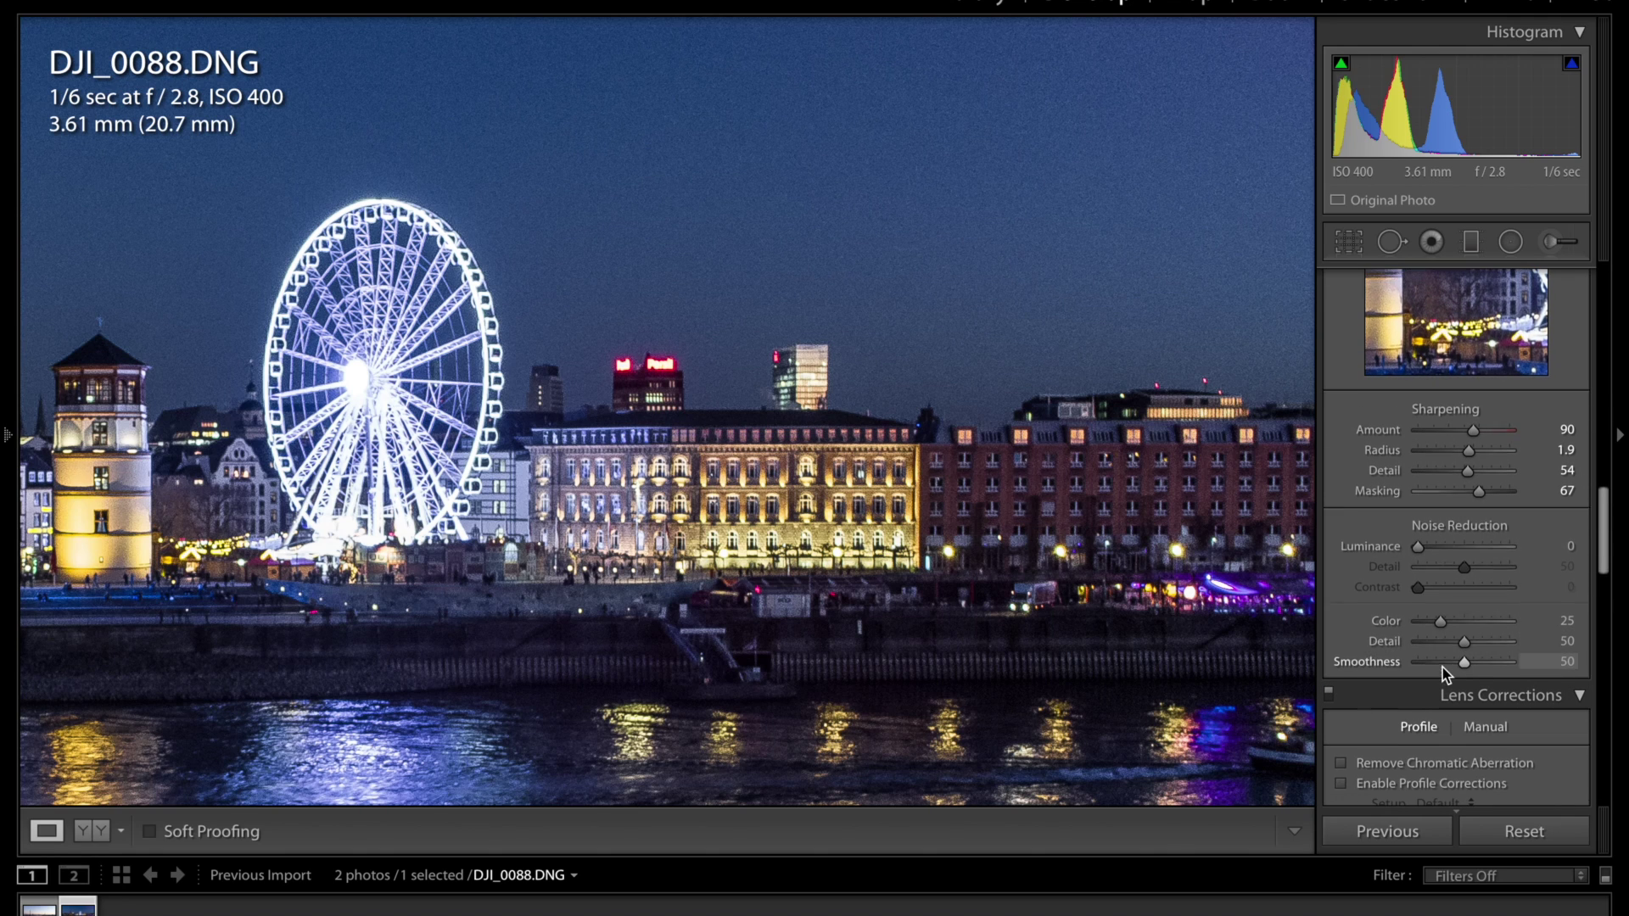
# - Apply Luminance noise reduction of 59 and return the photo to Fit view
pyautogui.click(1463, 548)
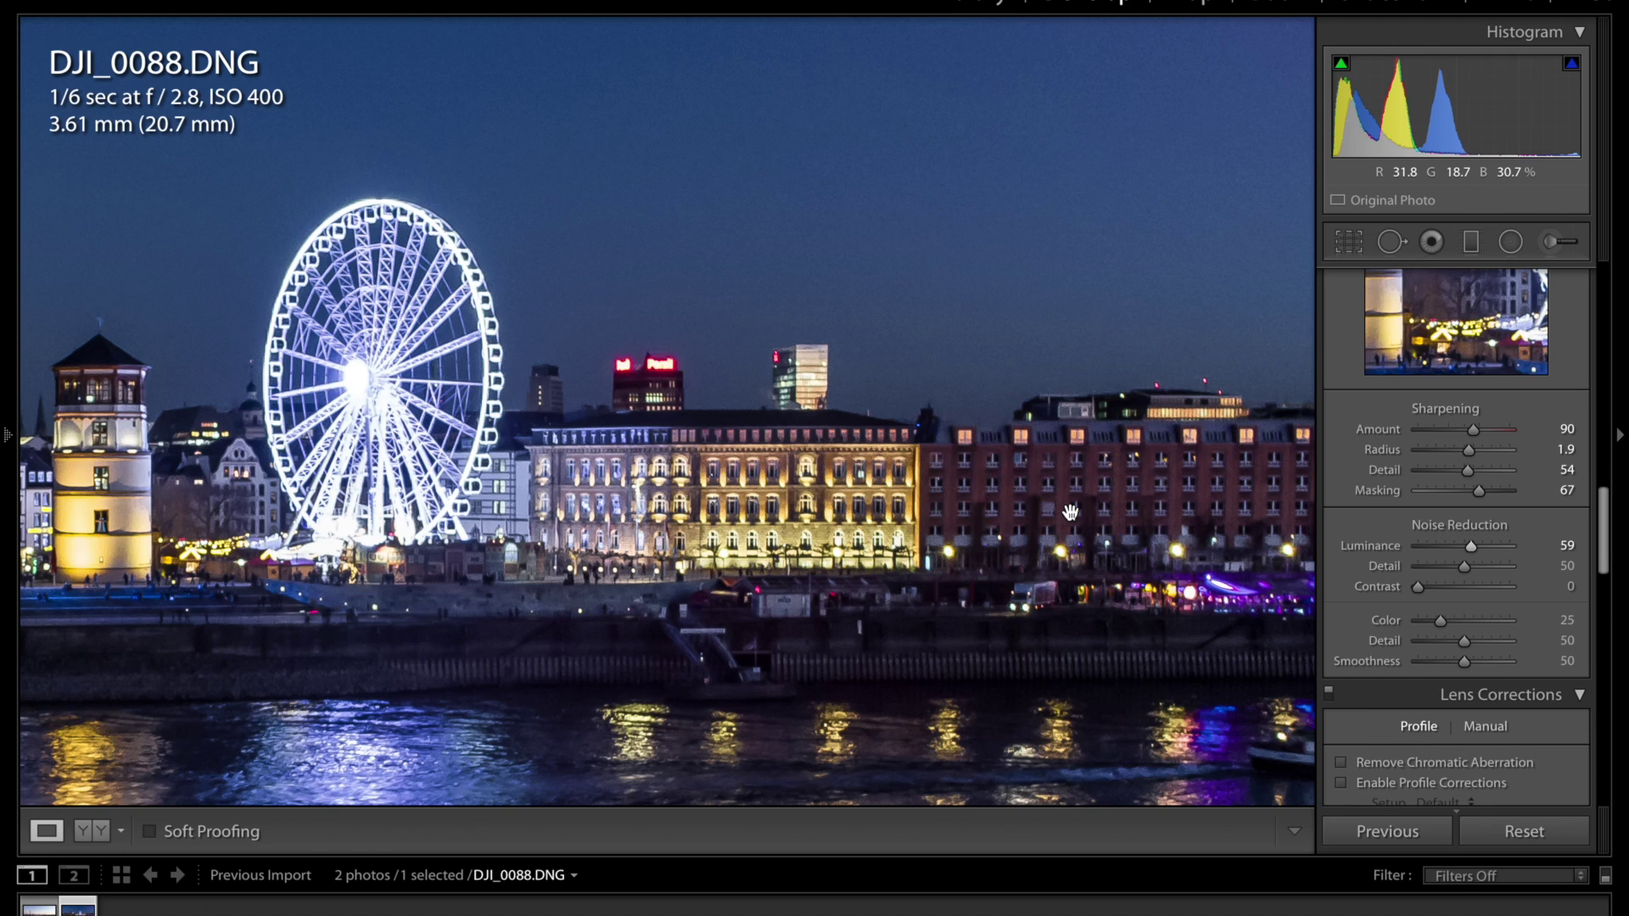
pyautogui.moveTo(1069, 512); pyautogui.dragTo(1069, 442)
pyautogui.scroll(-3, 1456, 537)
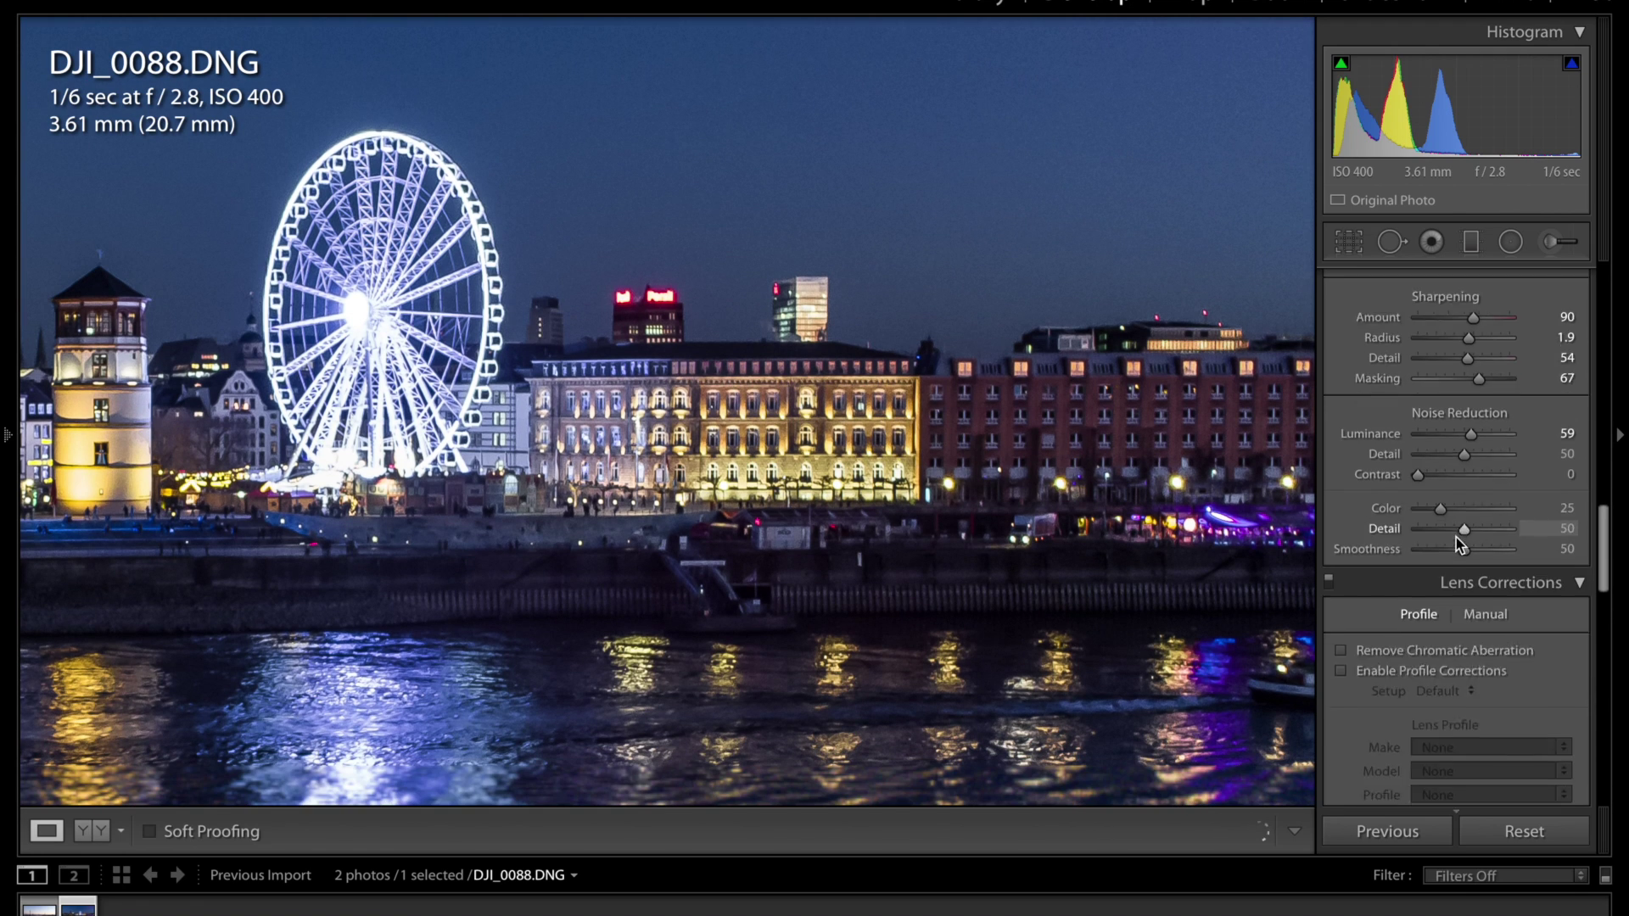
pyautogui.scroll(-2, 1456, 538)
pyautogui.click(845, 419)
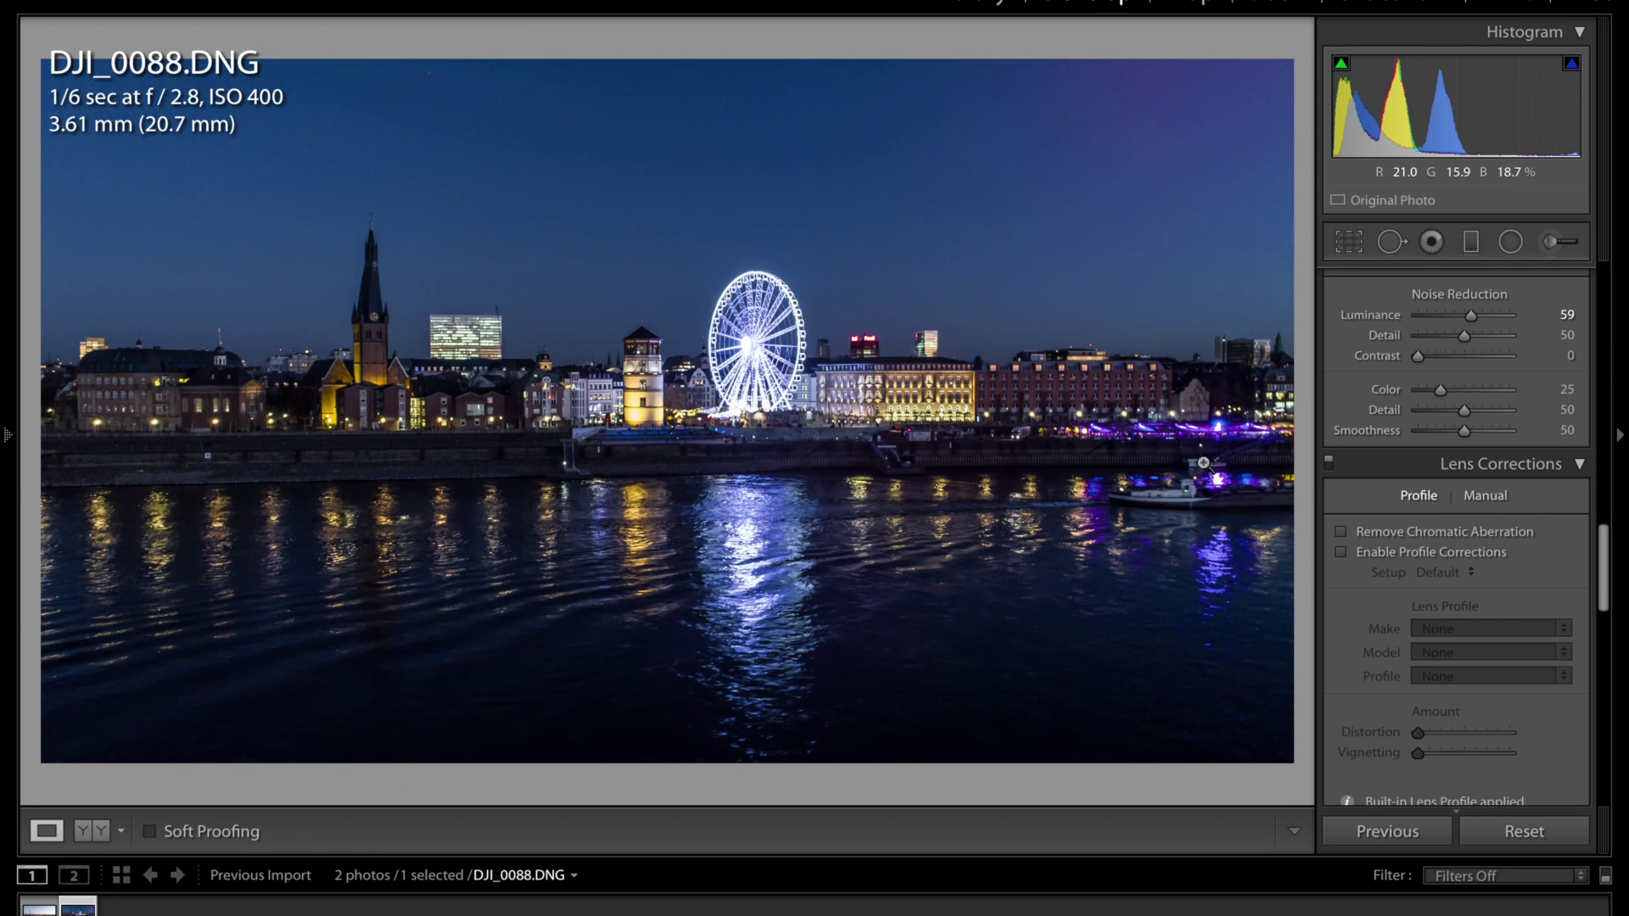
pyautogui.scroll(-5, 1402, 544)
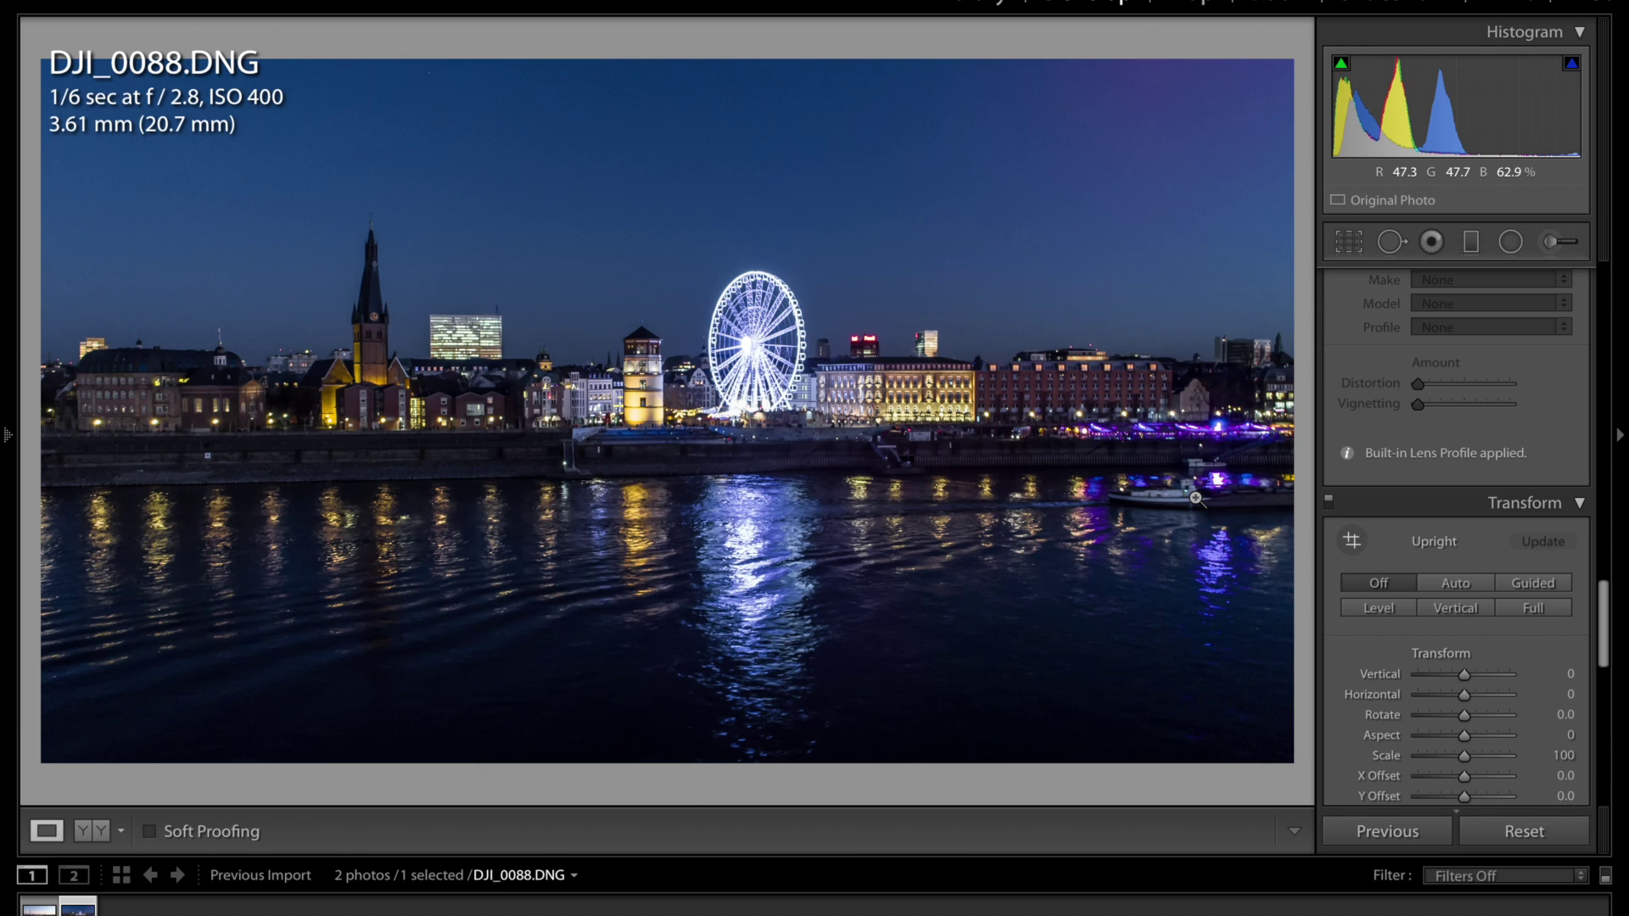
# - Open the Before/After layout menu from the toolbar
pyautogui.click(119, 836)
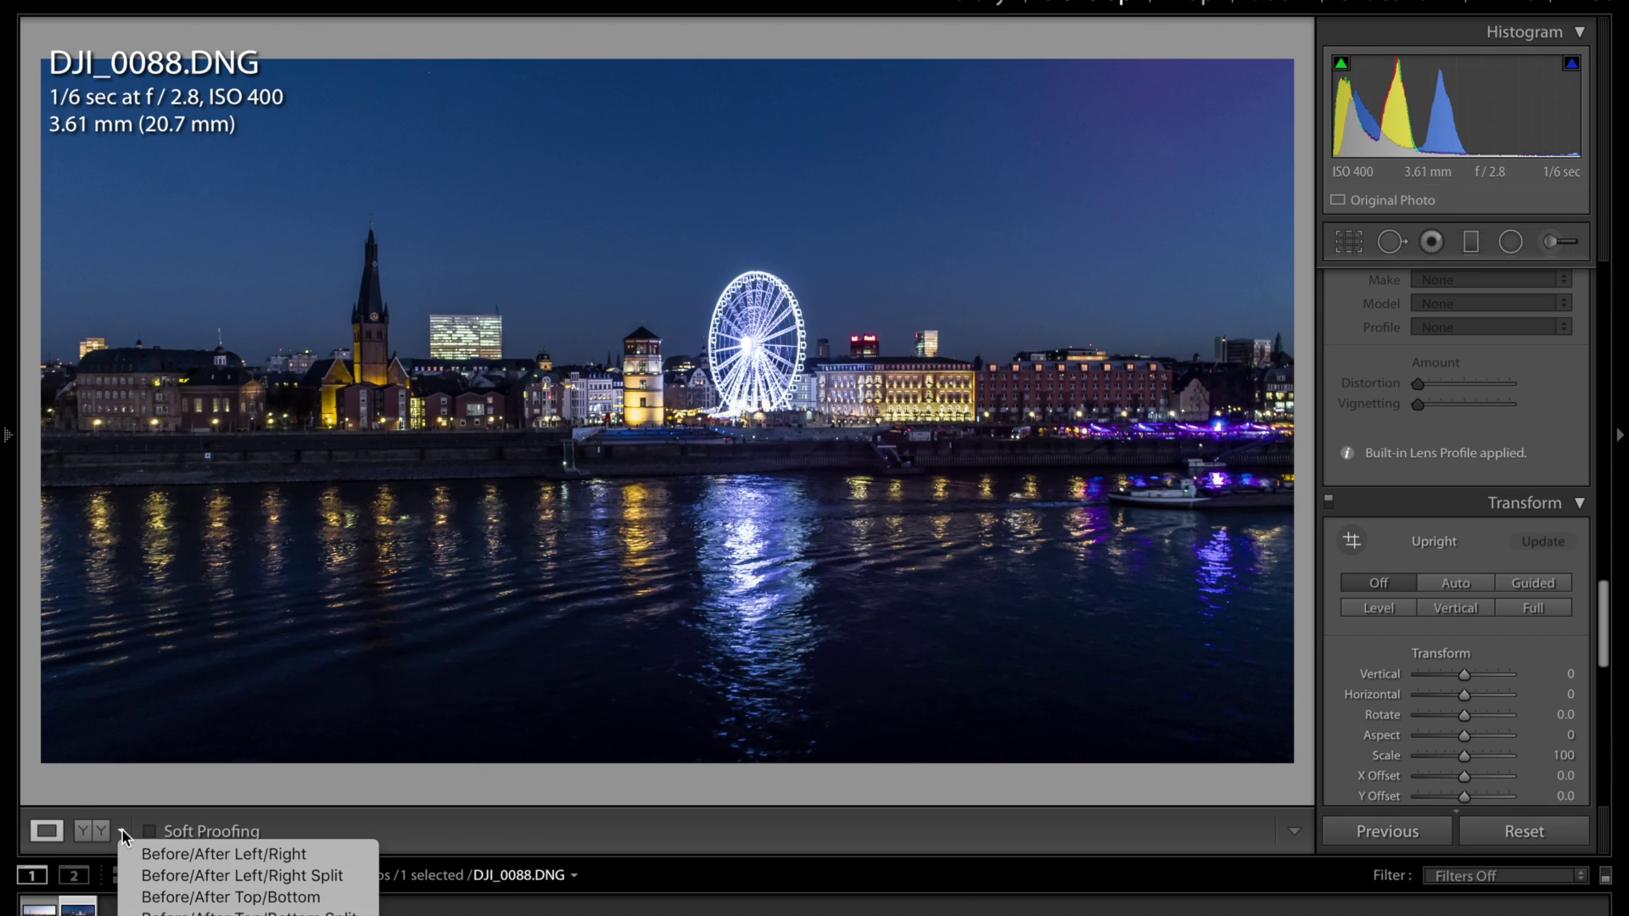
# - Show Before & After Top/Bottom, inspect the Ferris wheel zoomed in, then fit both views
pyautogui.click(161, 896)
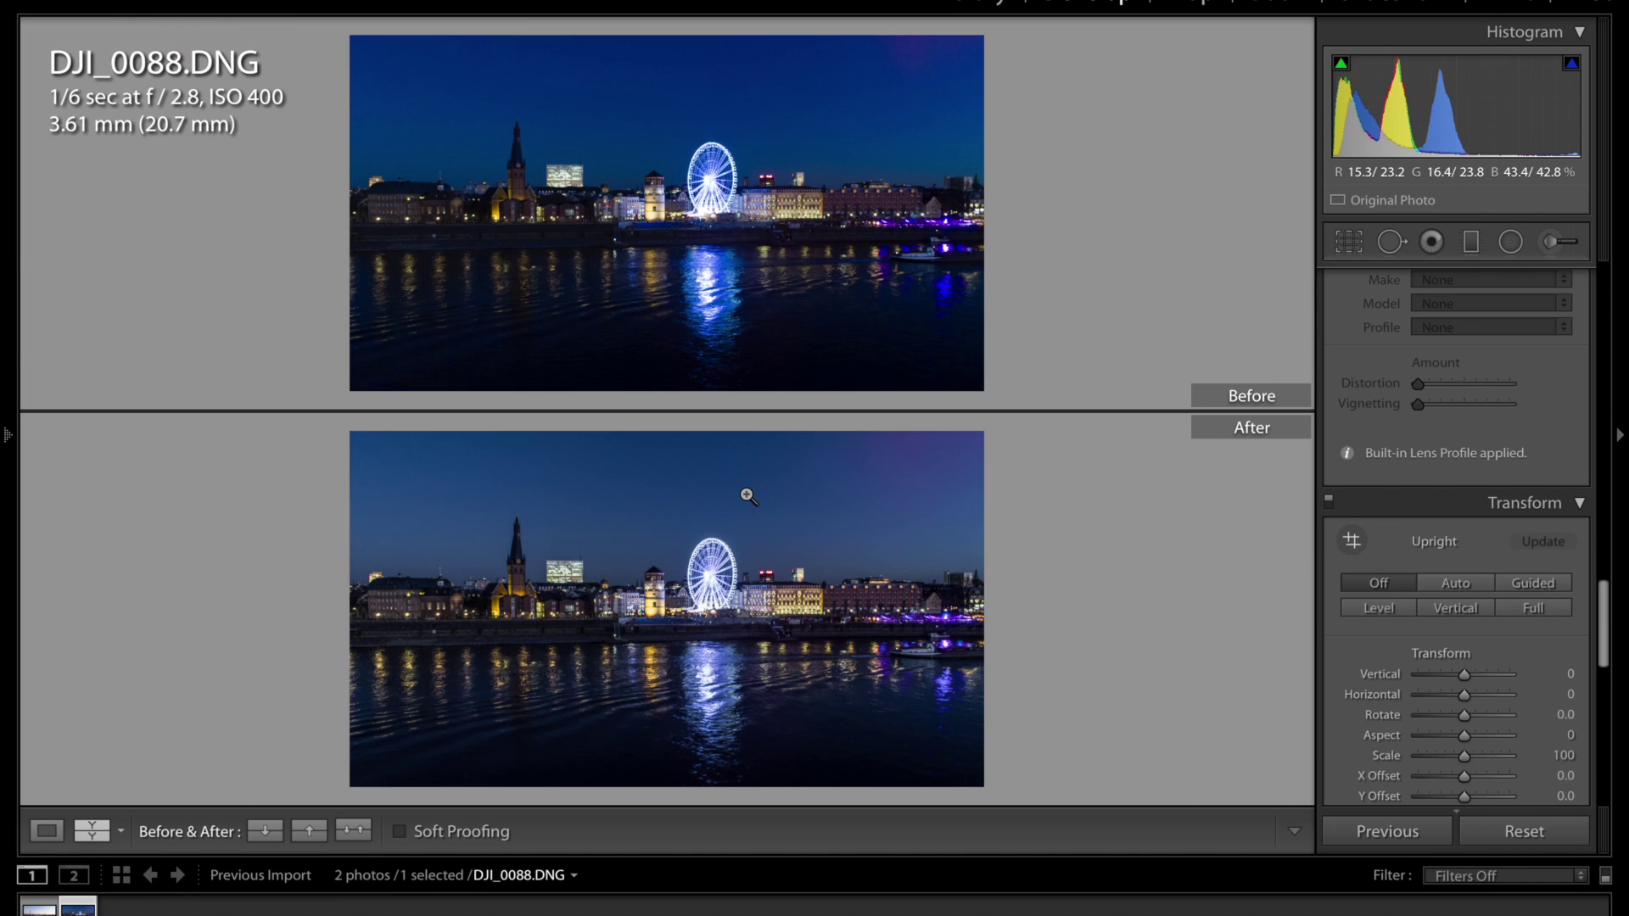
pyautogui.click(783, 379)
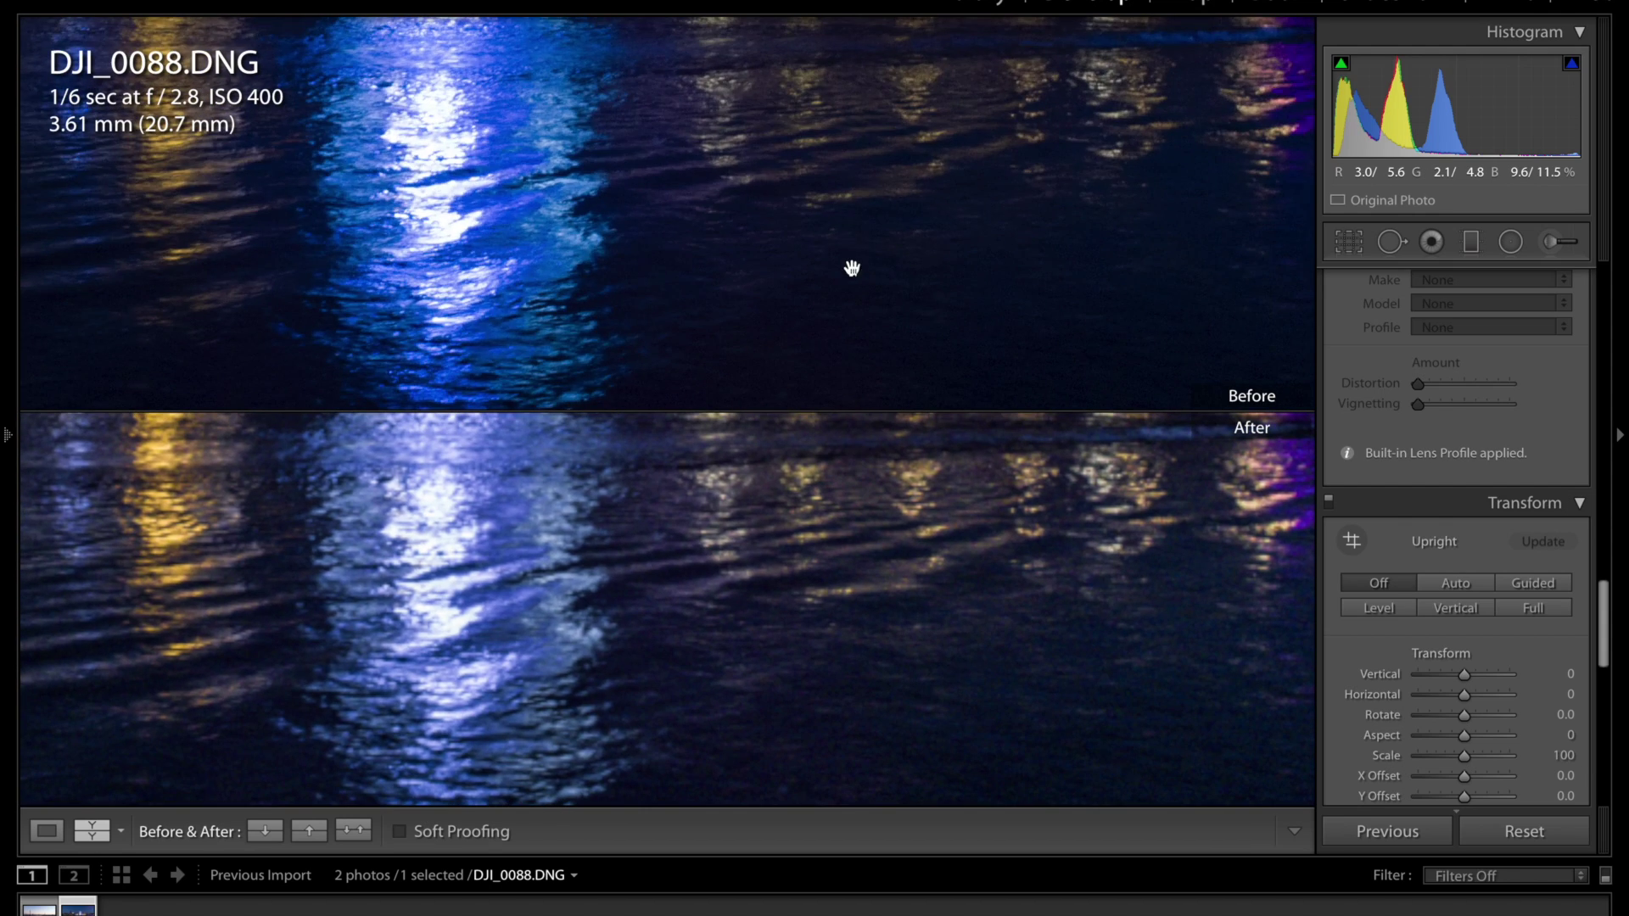
pyautogui.moveTo(852, 266)
pyautogui.mouseDown()
pyautogui.moveTo(849, 224)
pyautogui.moveTo(848, 275)
pyautogui.mouseUp()
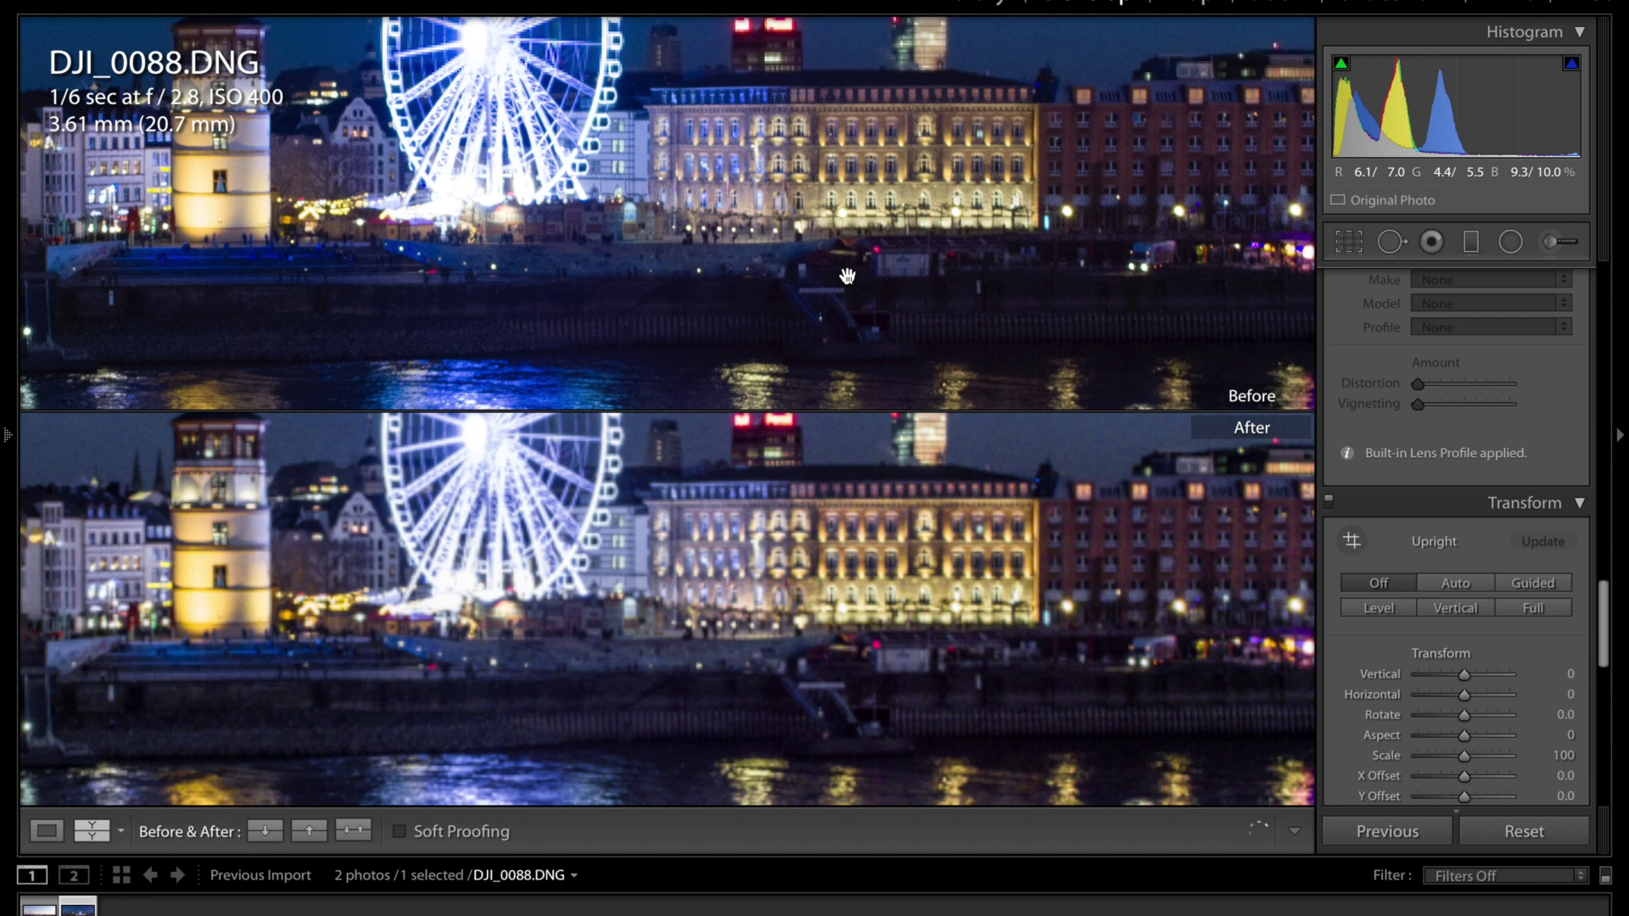
pyautogui.moveTo(848, 275); pyautogui.dragTo(873, 323)
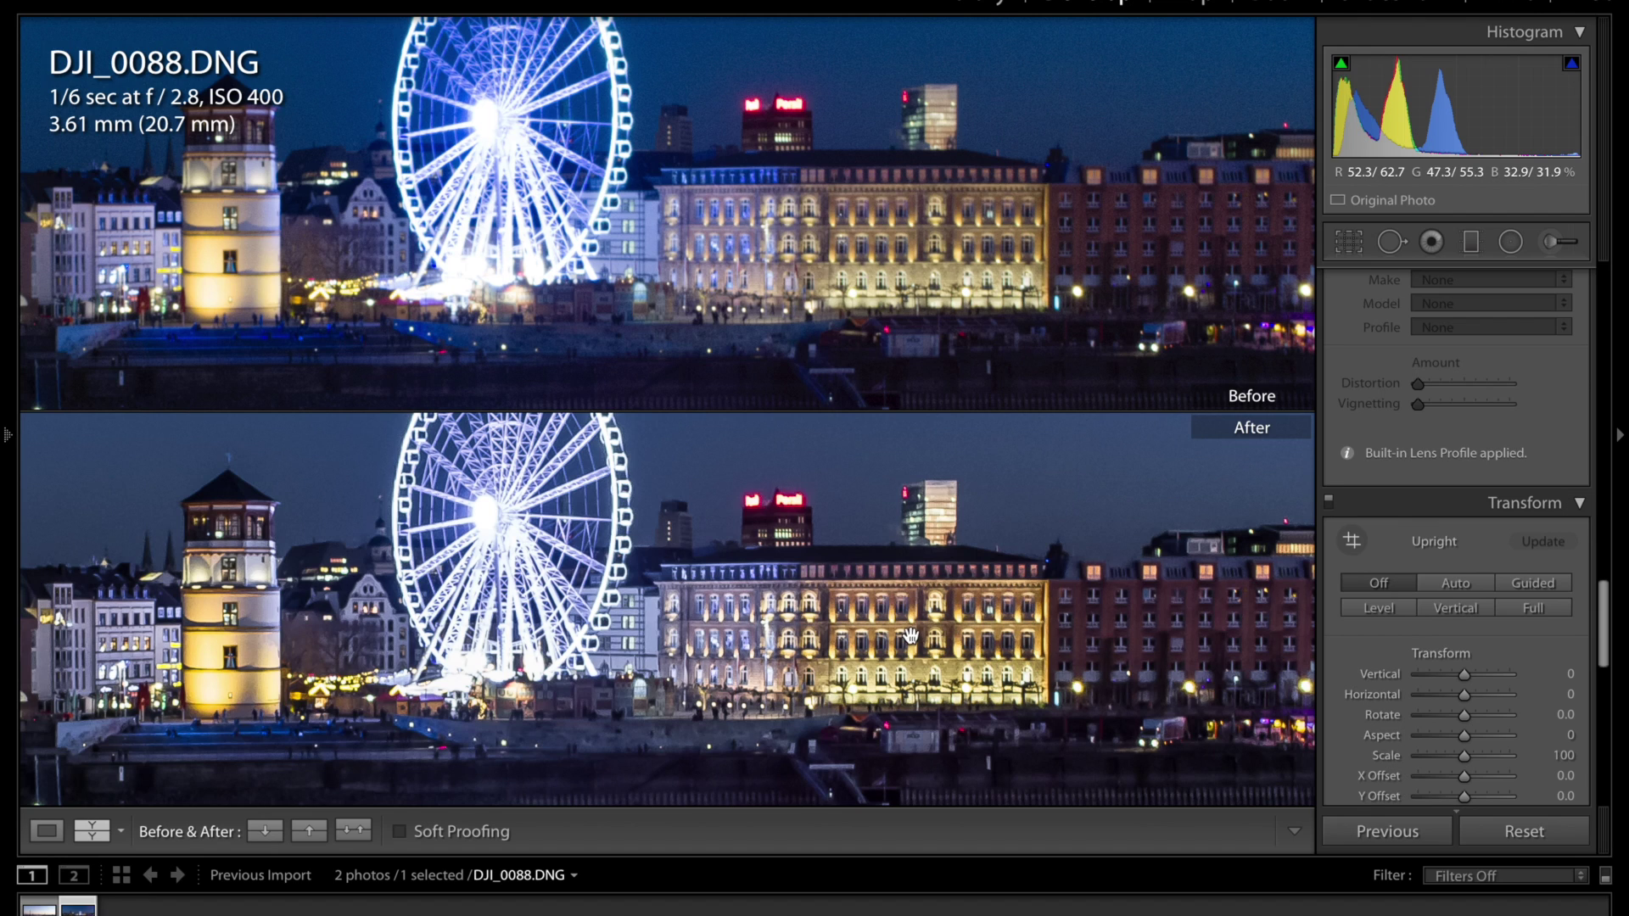
pyautogui.moveTo(421, 588); pyautogui.dragTo(628, 585)
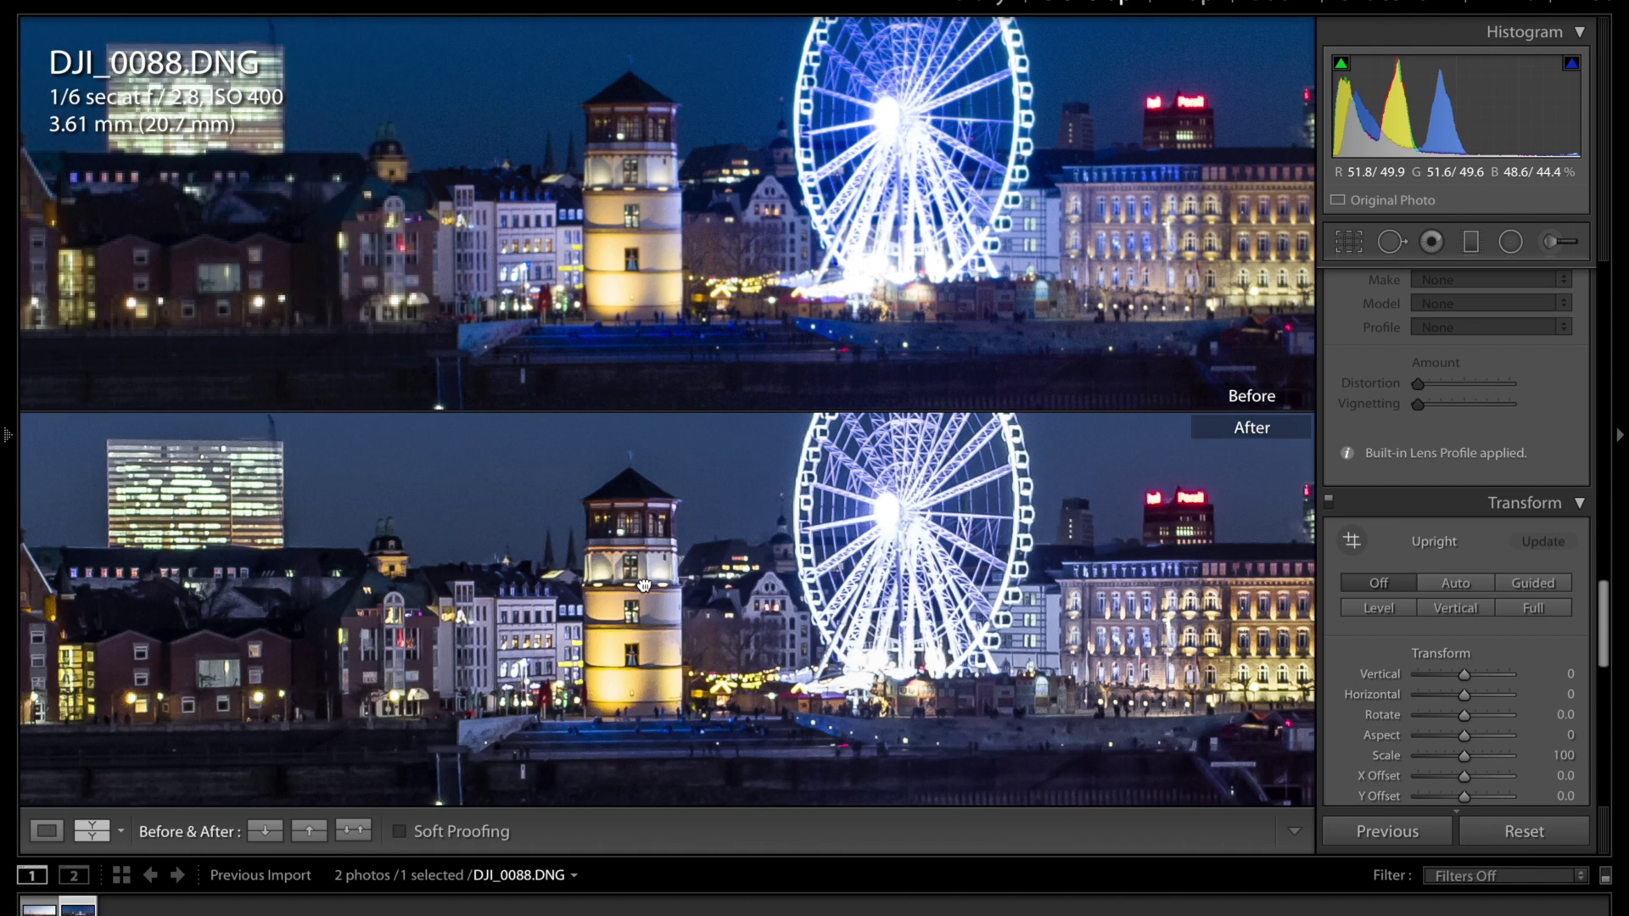
pyautogui.moveTo(428, 575); pyautogui.dragTo(642, 582)
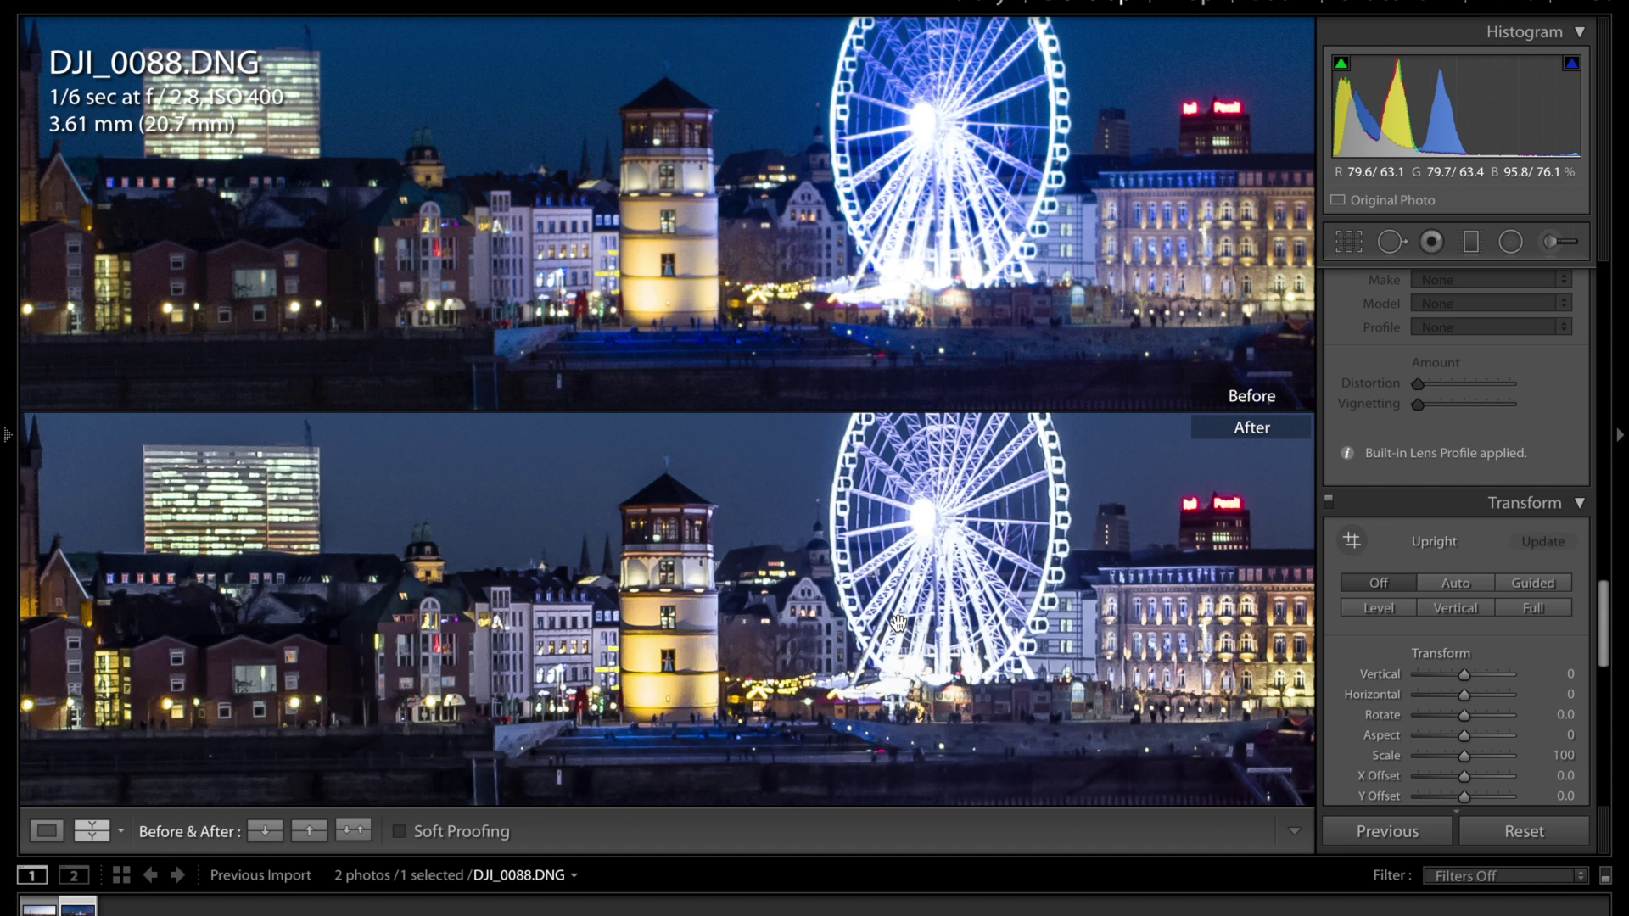
pyautogui.click(701, 547)
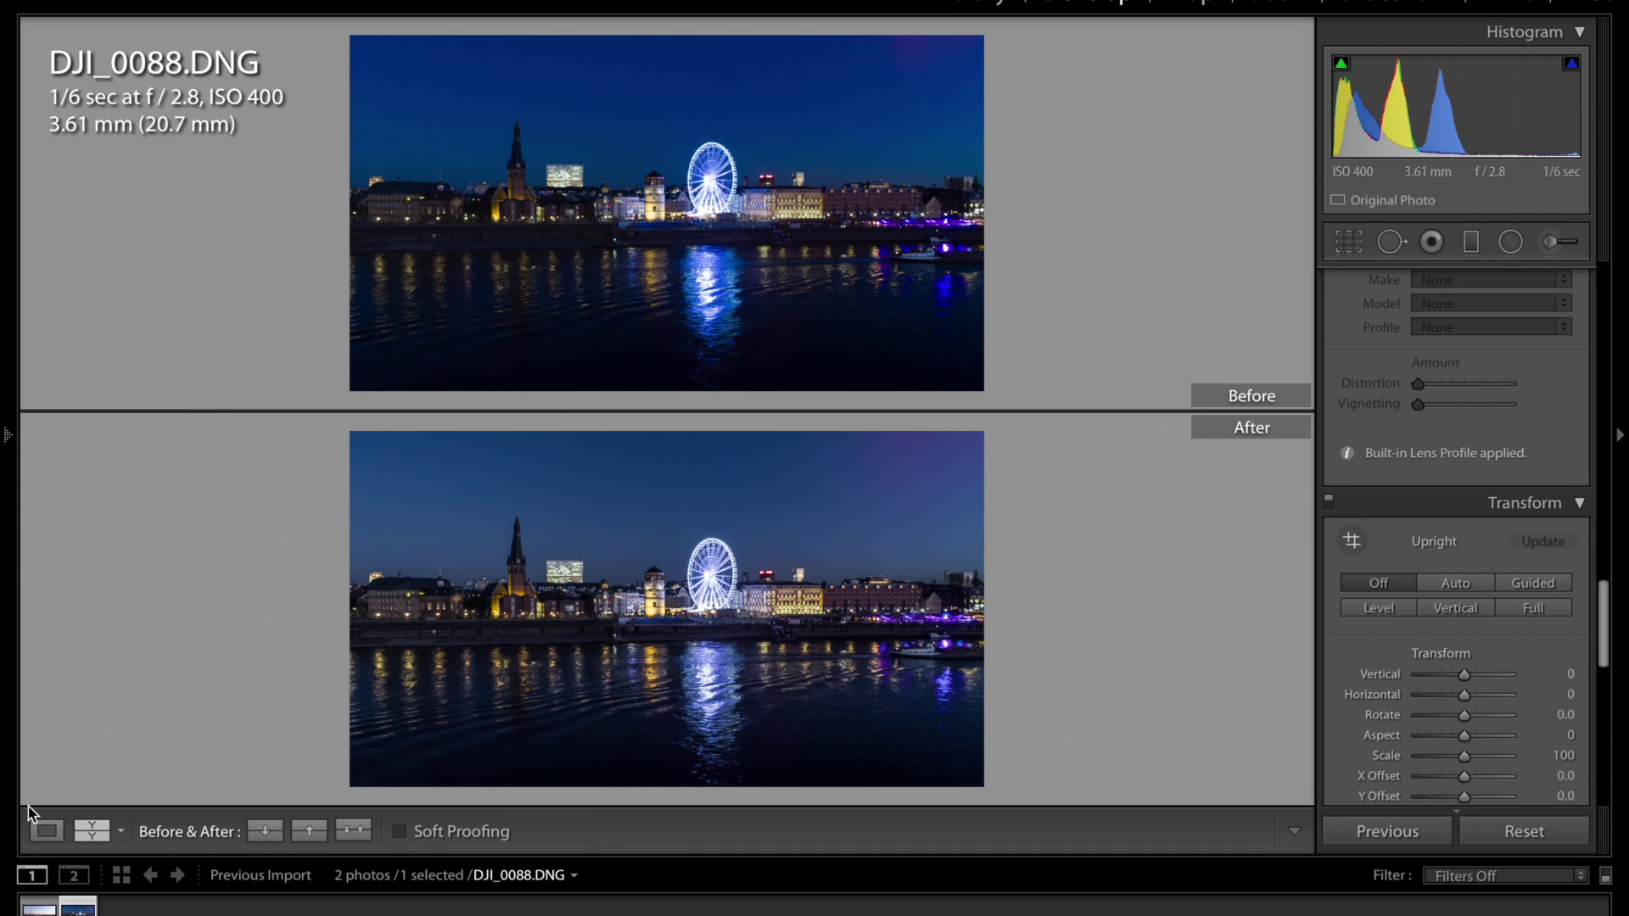
# - Return to Loupe view and open the Split Toning Highlights colour picker
pyautogui.click(46, 830)
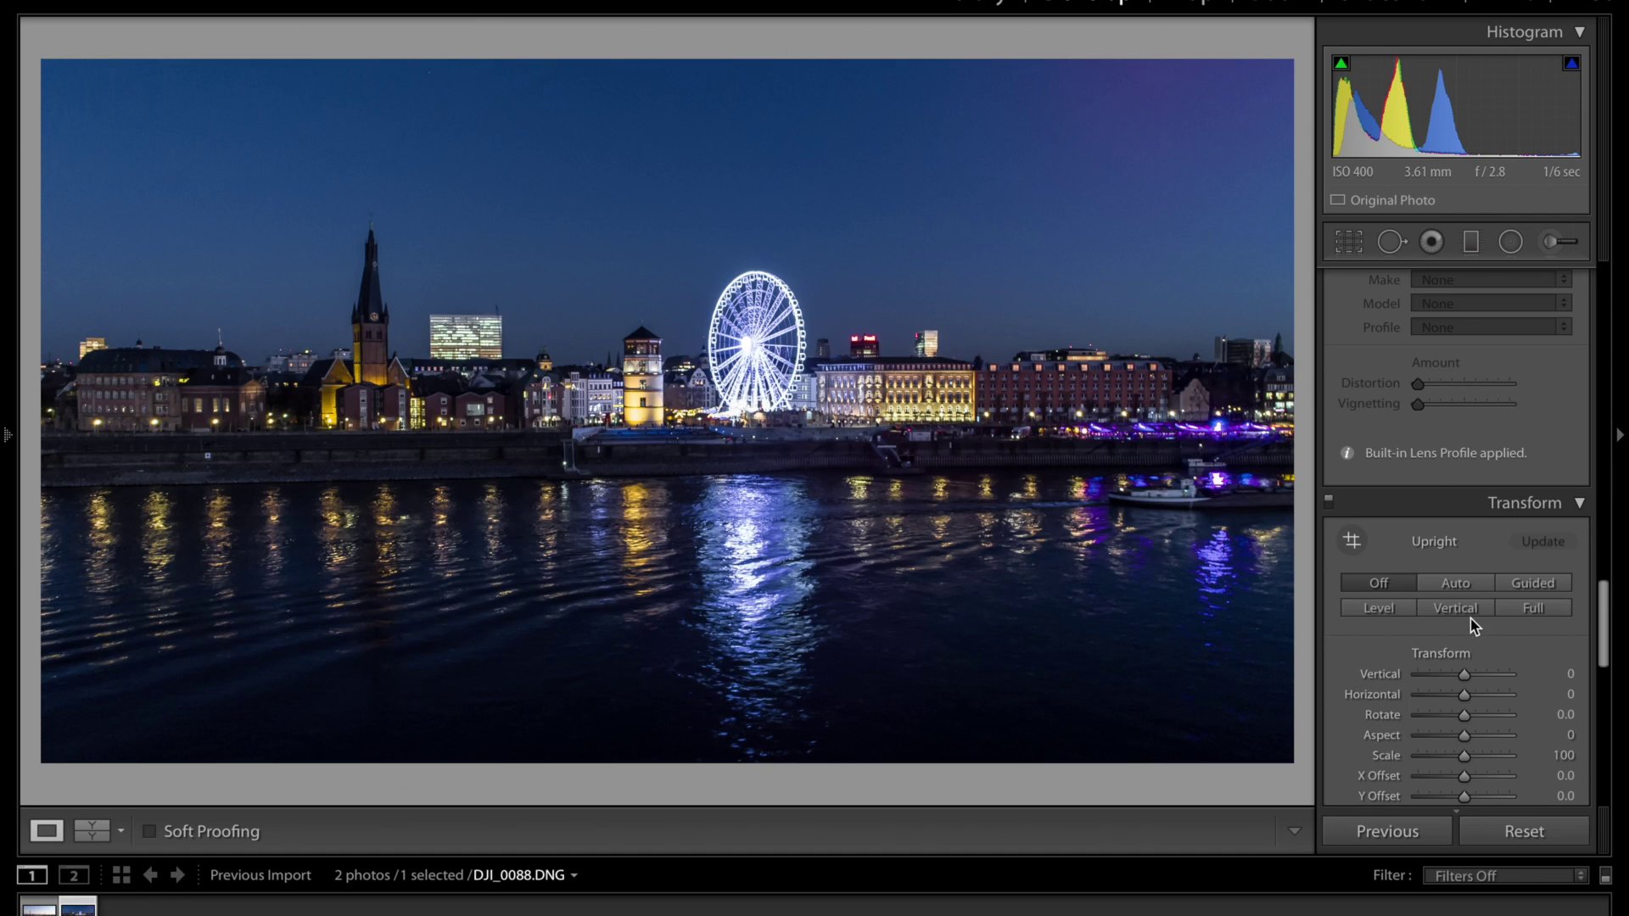
pyautogui.scroll(5, 1445, 466)
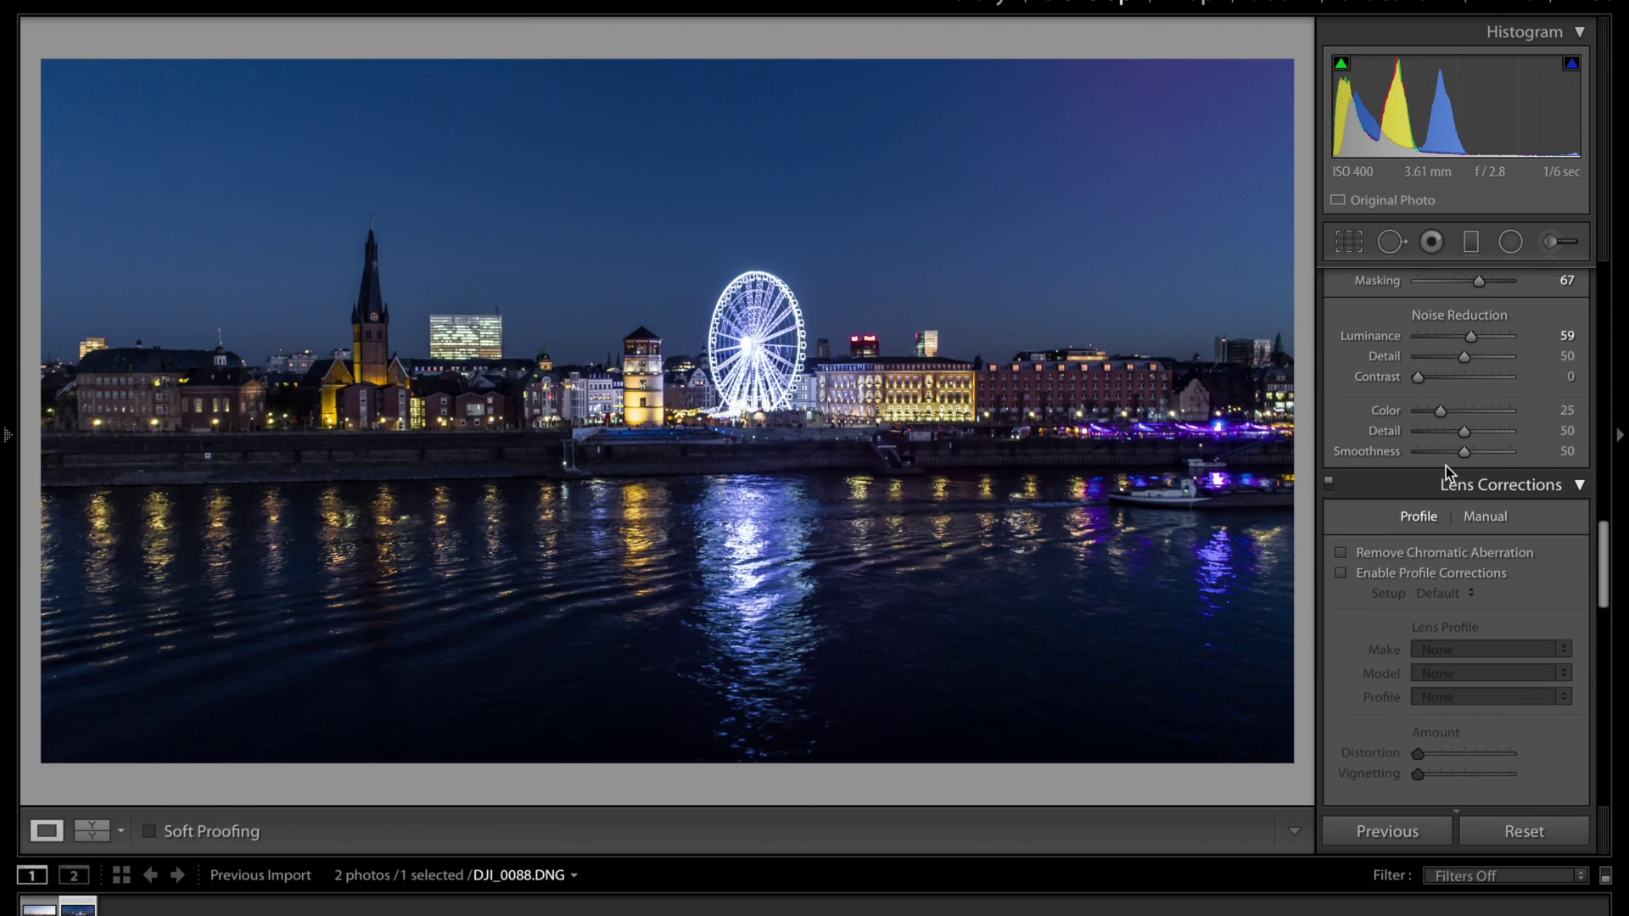
pyautogui.scroll(1, 1445, 466)
pyautogui.scroll(3, 1445, 465)
pyautogui.scroll(3, 1446, 466)
pyautogui.scroll(3, 1445, 466)
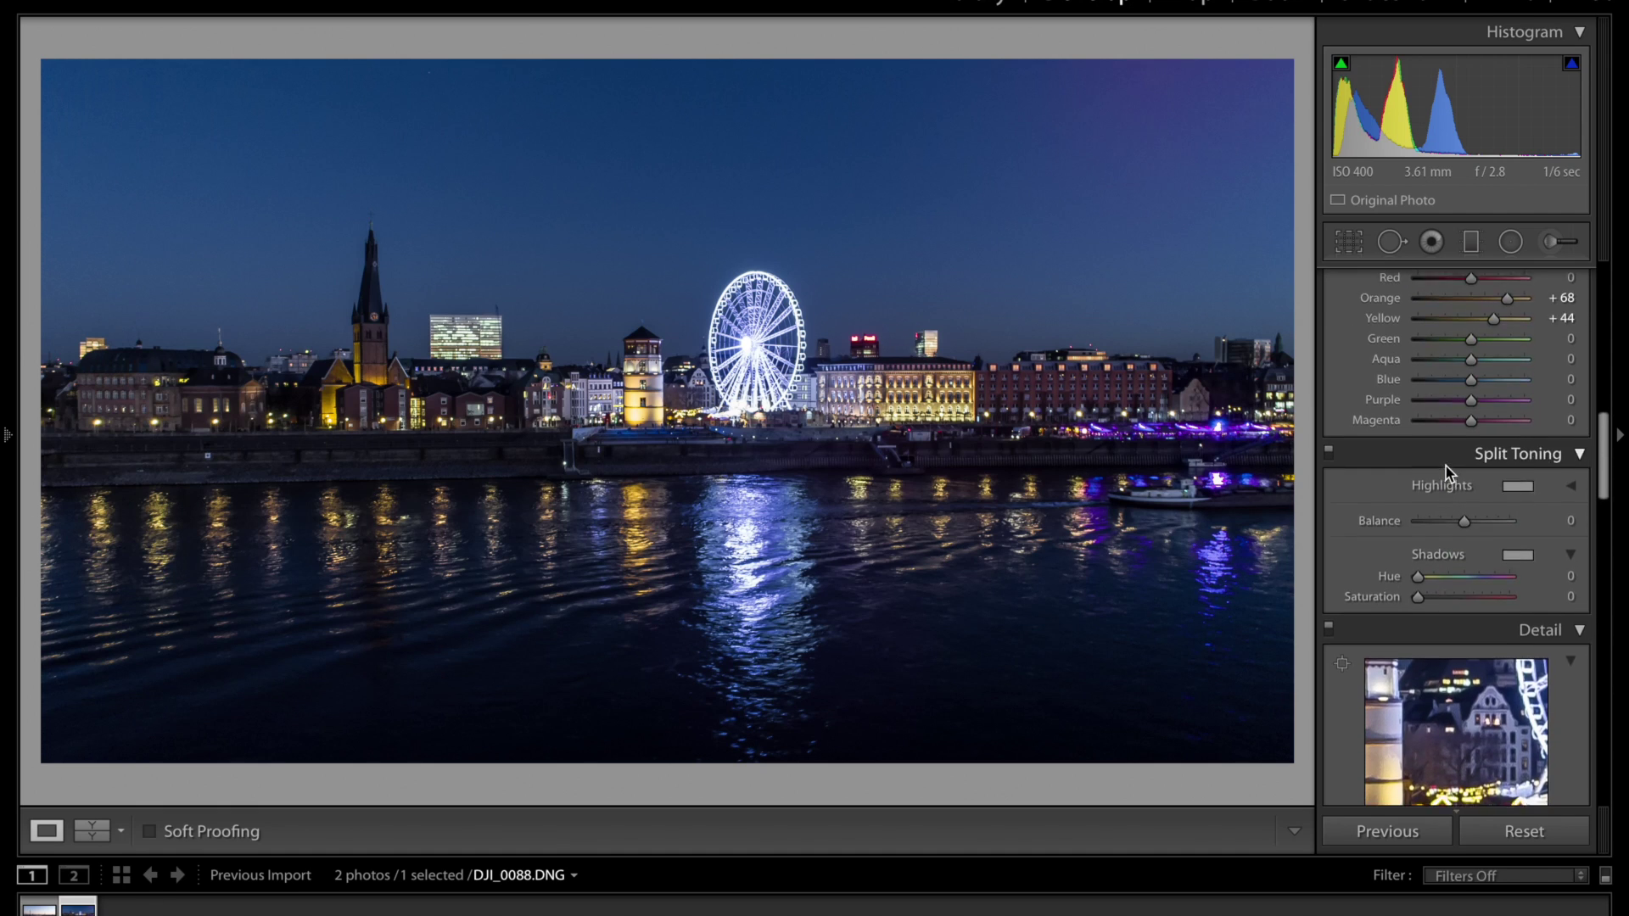
pyautogui.scroll(1, 1446, 466)
pyautogui.scroll(-2, 1445, 467)
pyautogui.scroll(-1, 1446, 467)
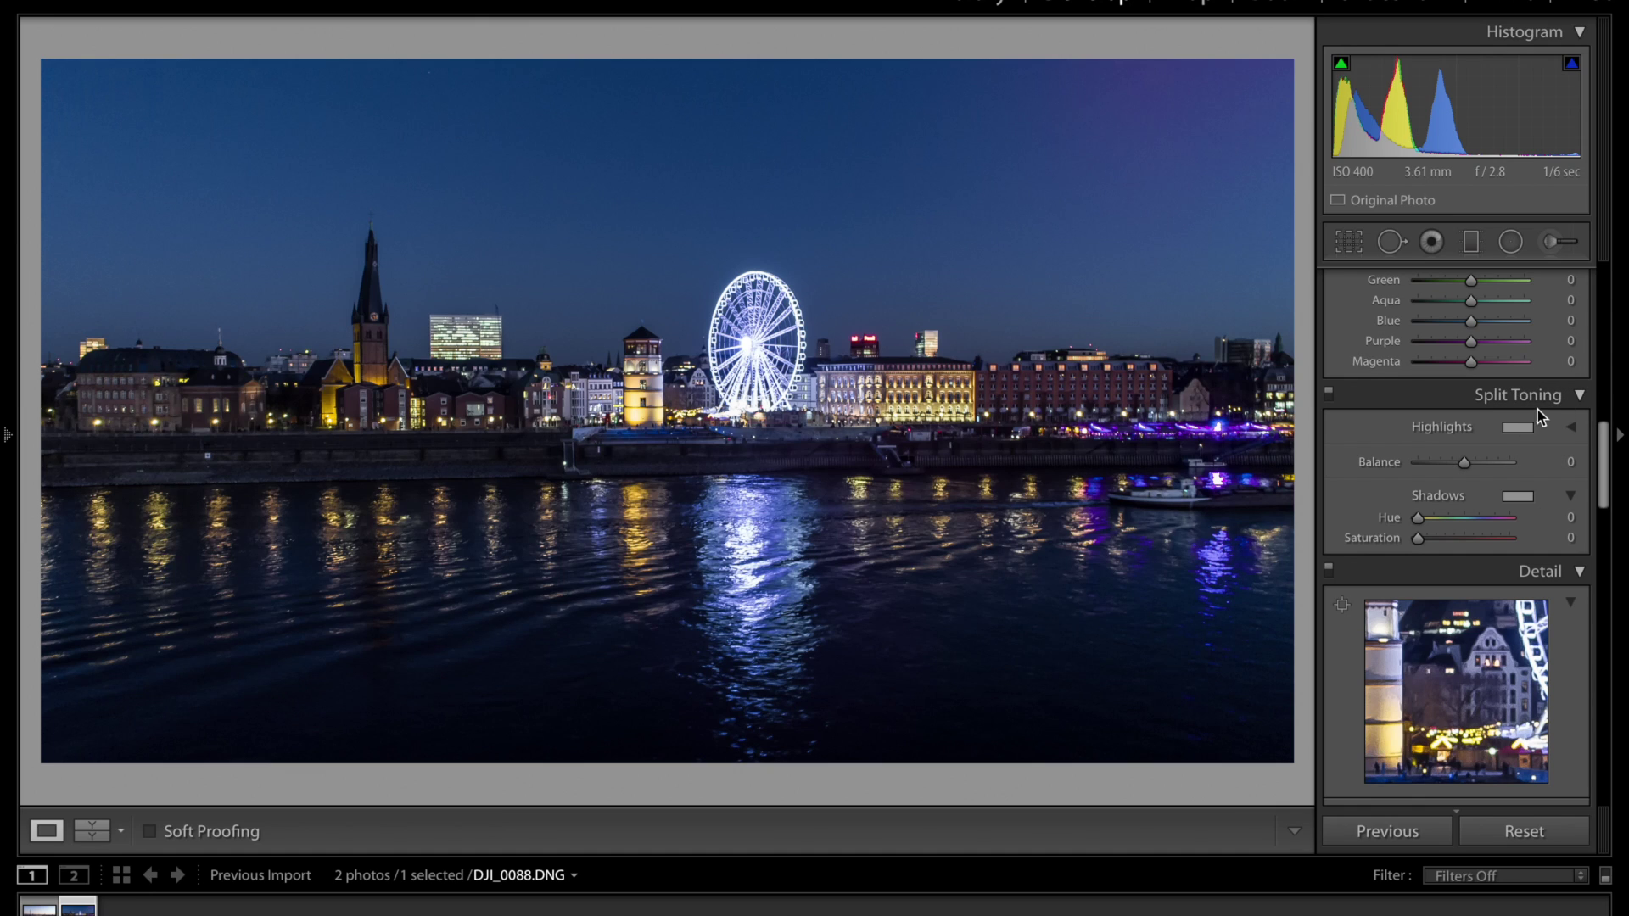
pyautogui.click(1517, 427)
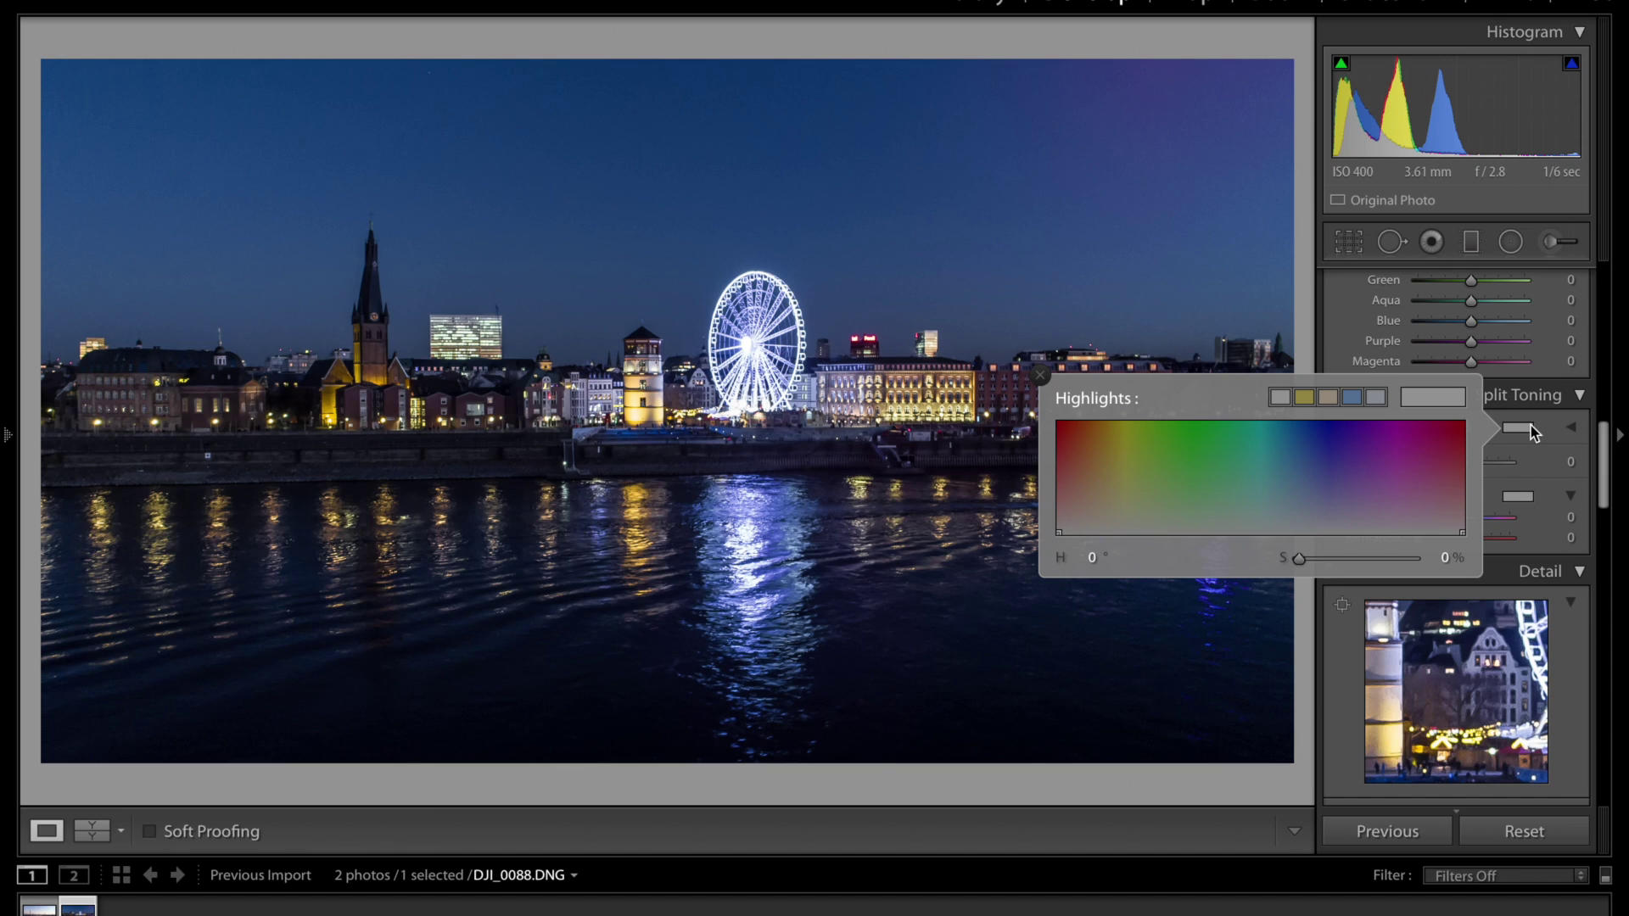
# - Tint the highlights yellow (hue 52, saturation 64) and open the Shadows colour chooser
pyautogui.click(1309, 398)
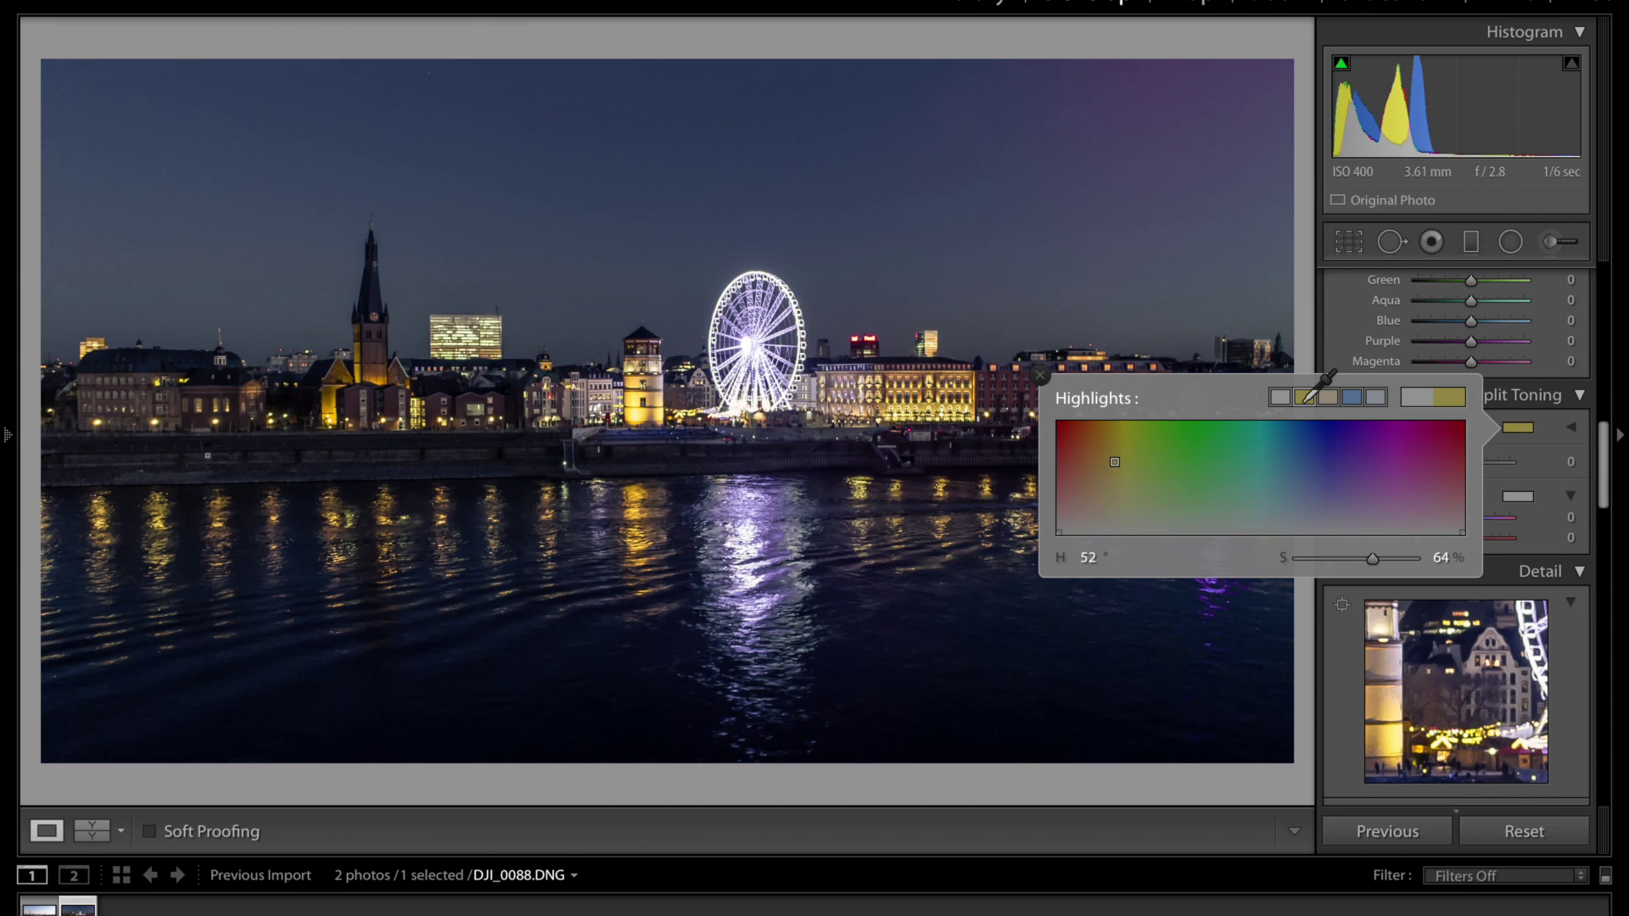
pyautogui.click(1521, 500)
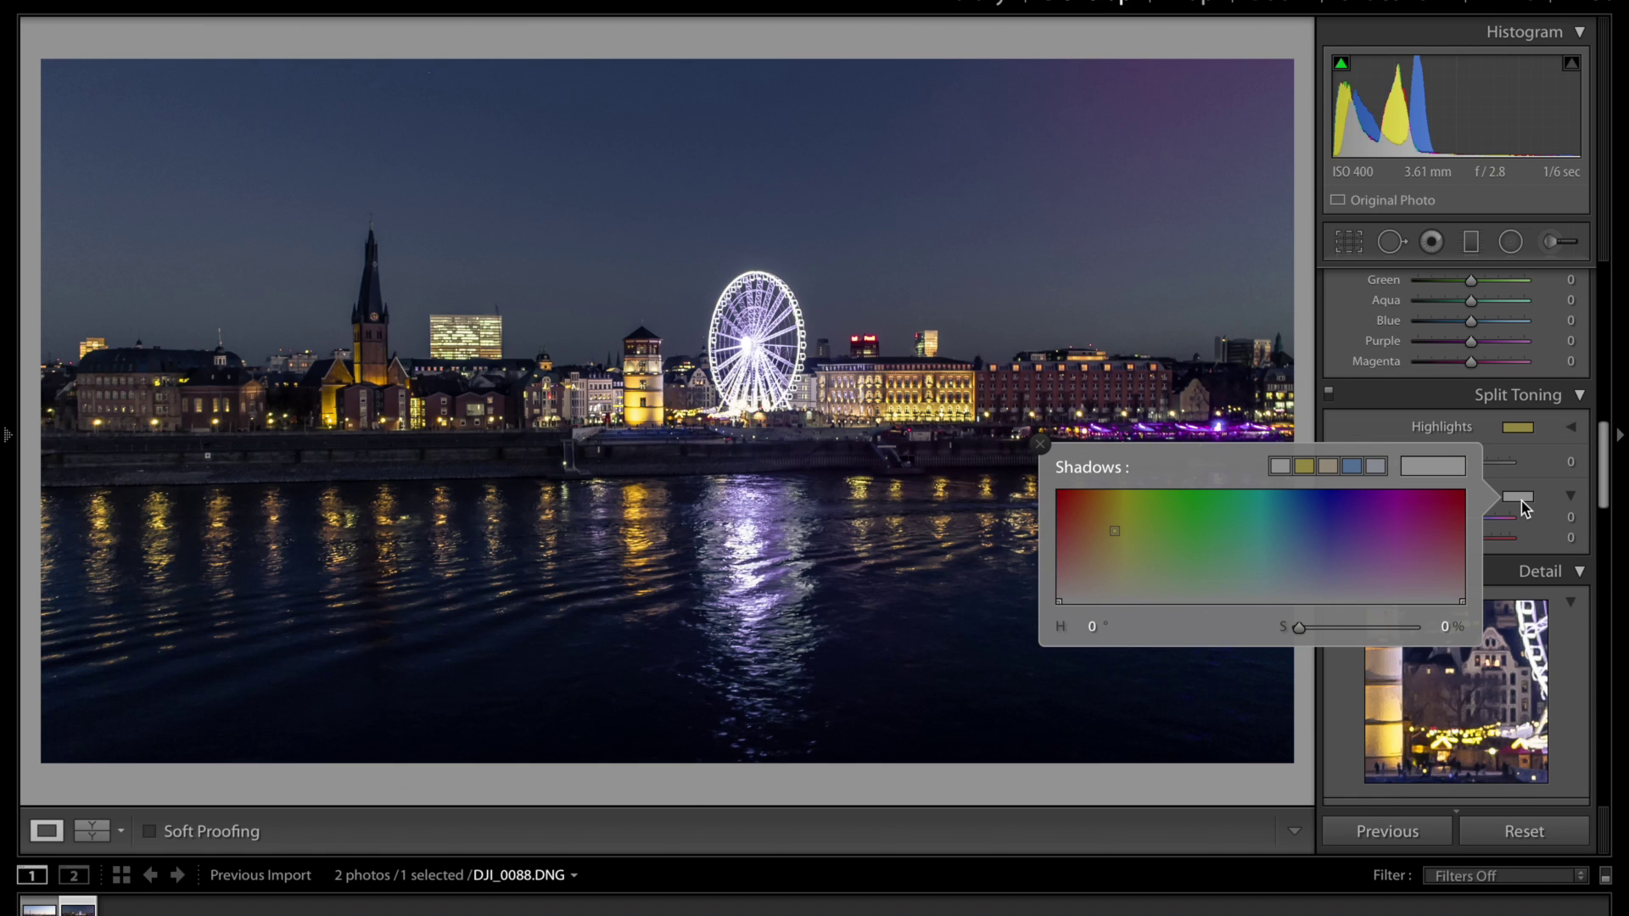
# - Start from the blue preset and refine the shadow tone to teal at hue 197, saturation 21
pyautogui.click(1356, 464)
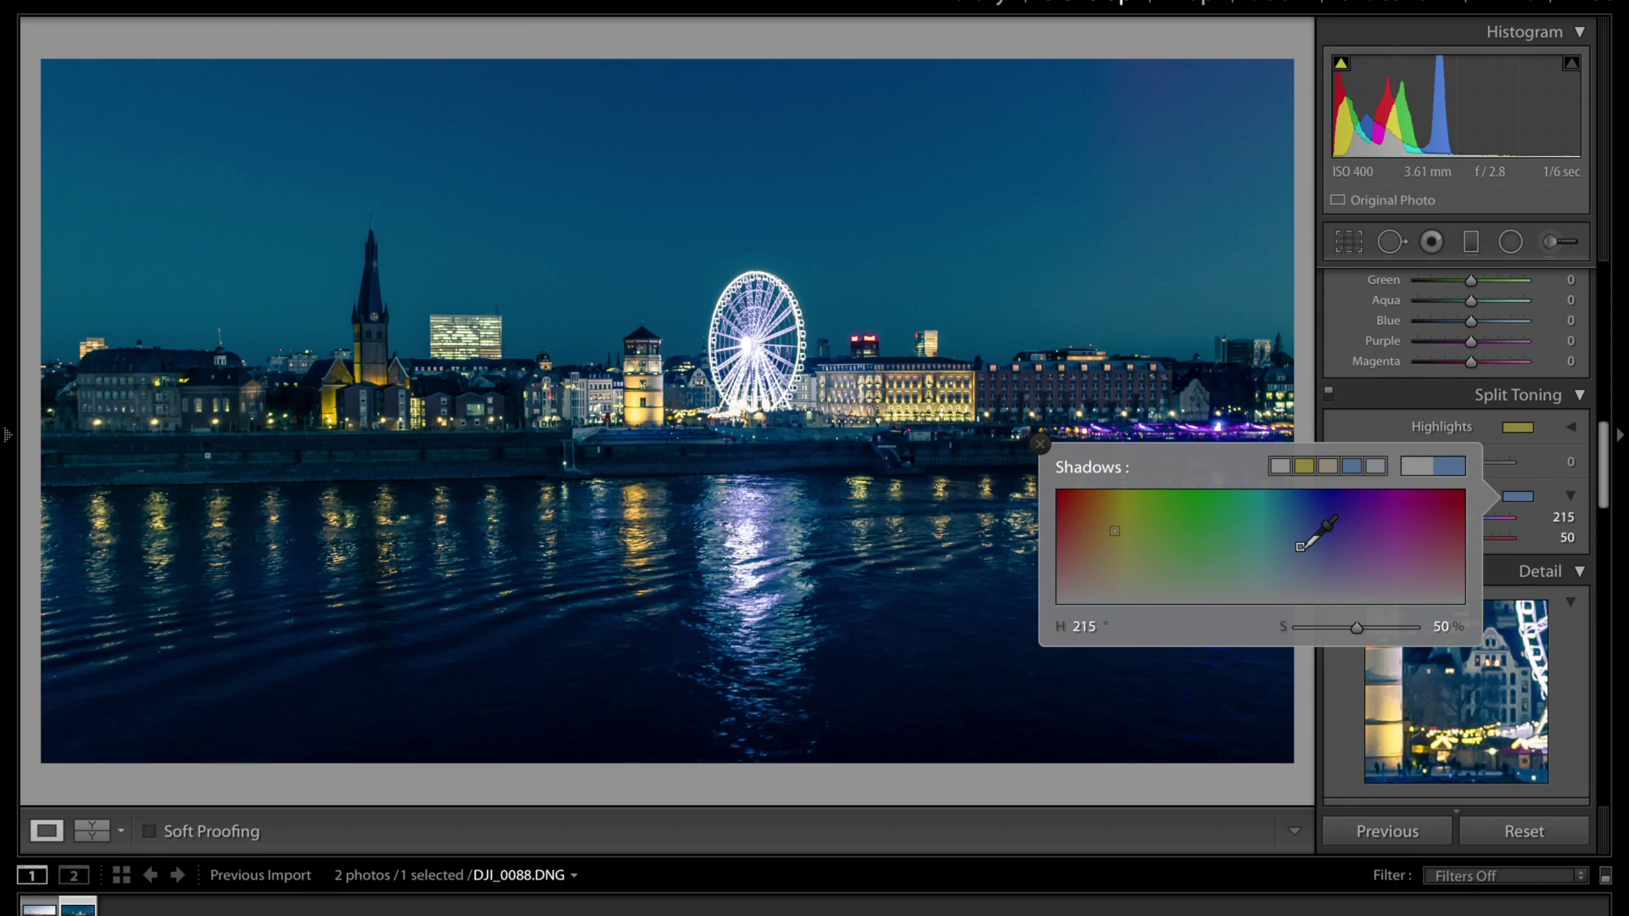
pyautogui.moveTo(1299, 547); pyautogui.dragTo(1301, 577)
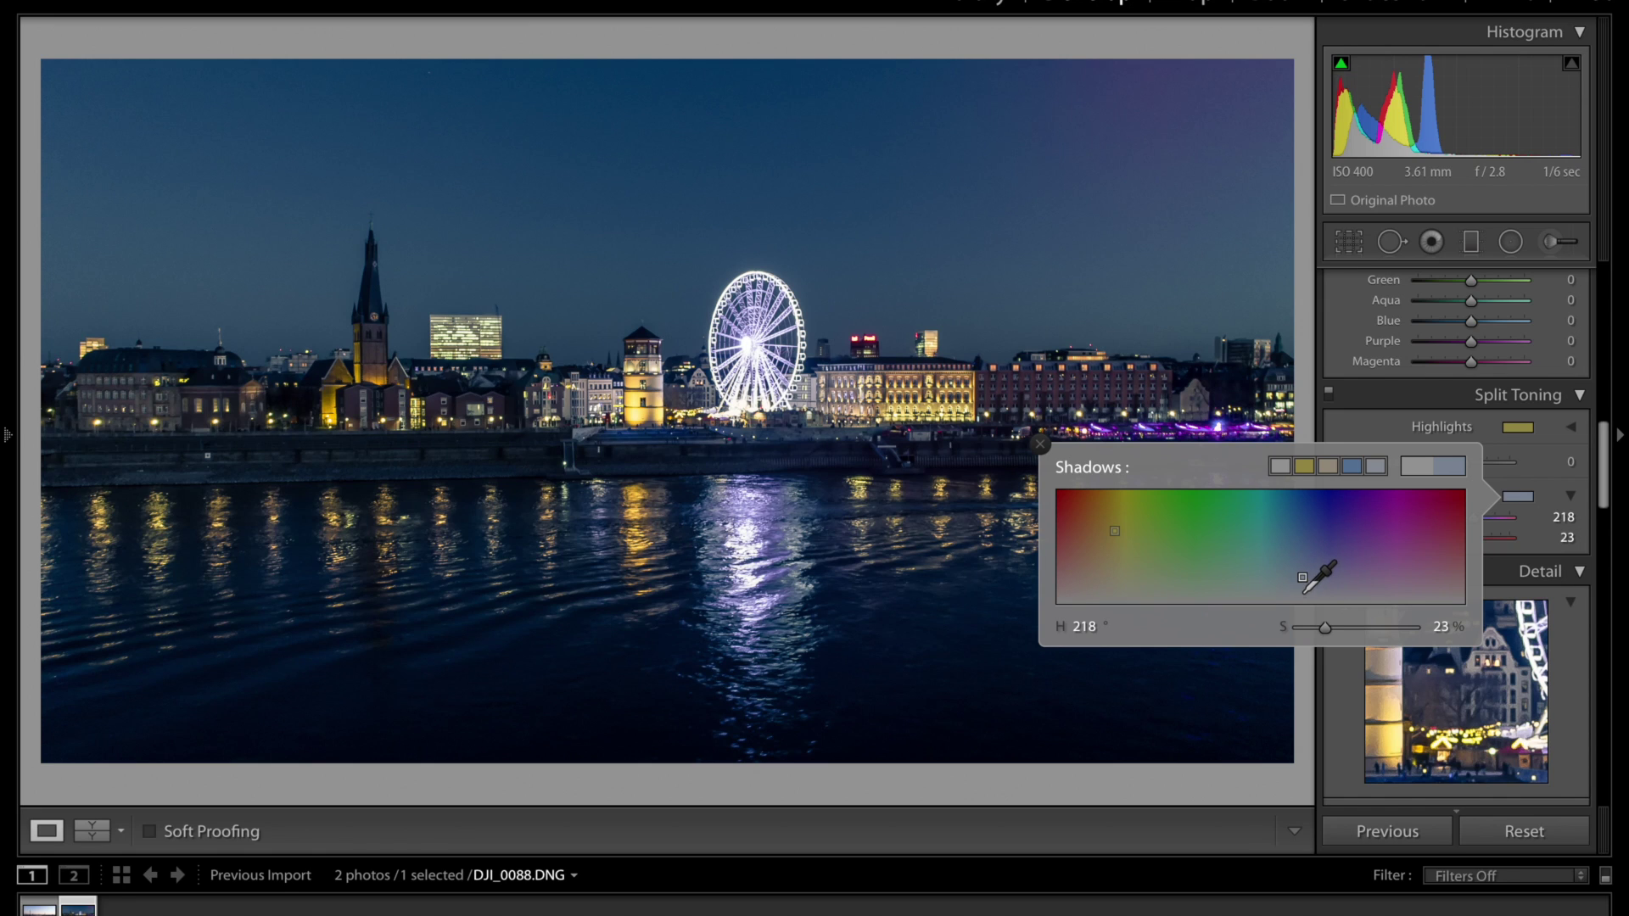
pyautogui.moveTo(1324, 635); pyautogui.dragTo(1311, 635)
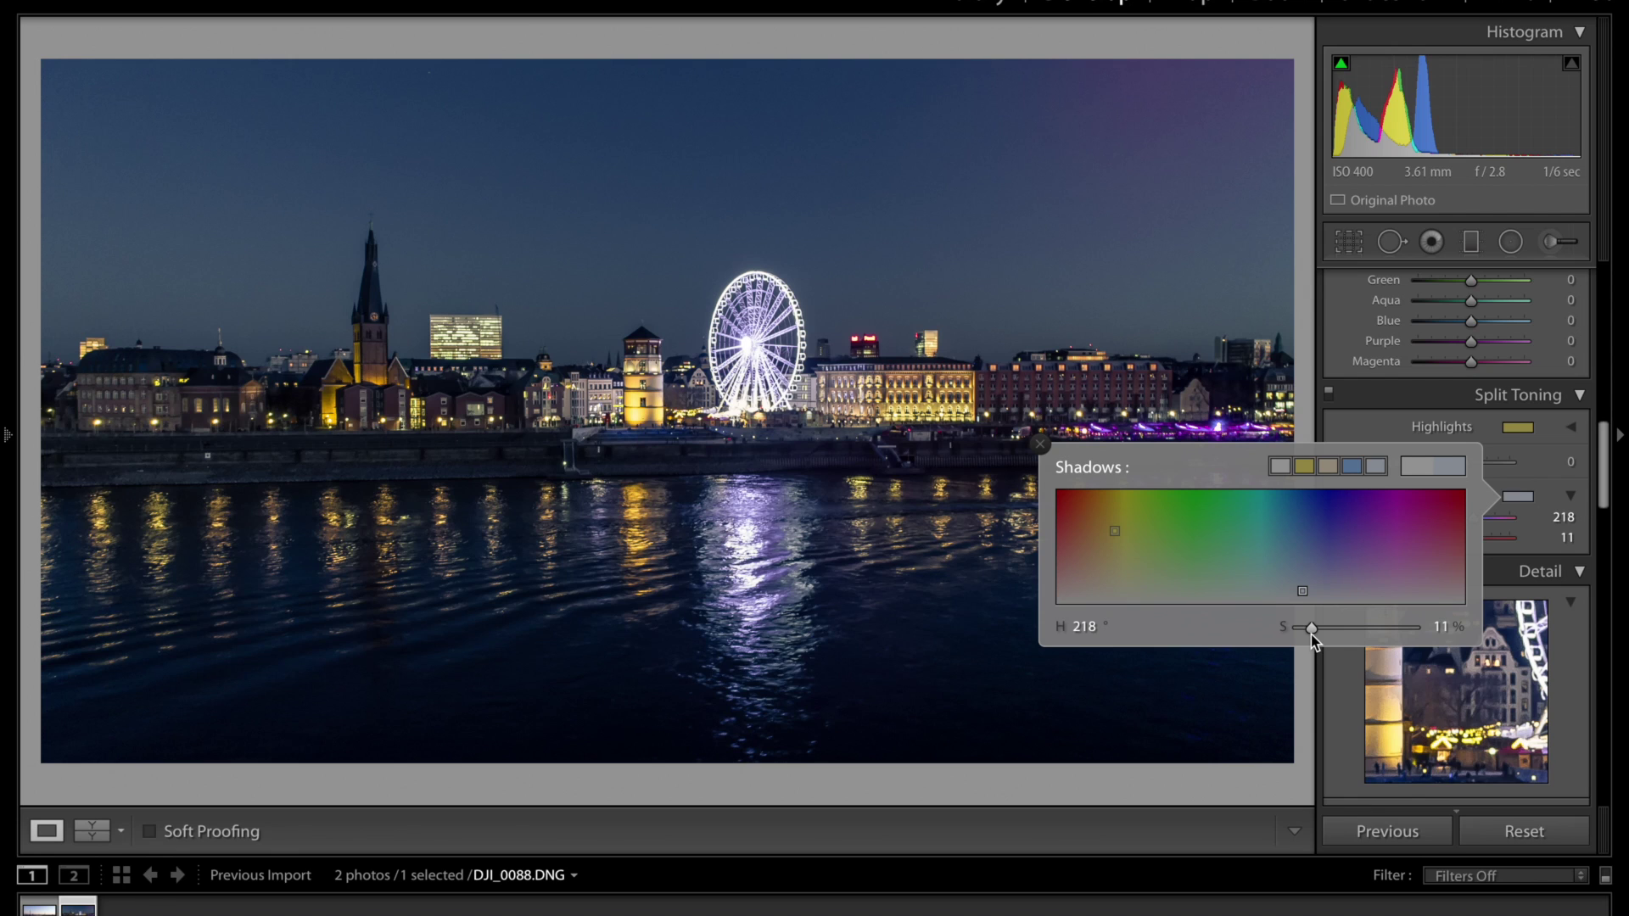
pyautogui.moveTo(1310, 634); pyautogui.dragTo(1321, 631)
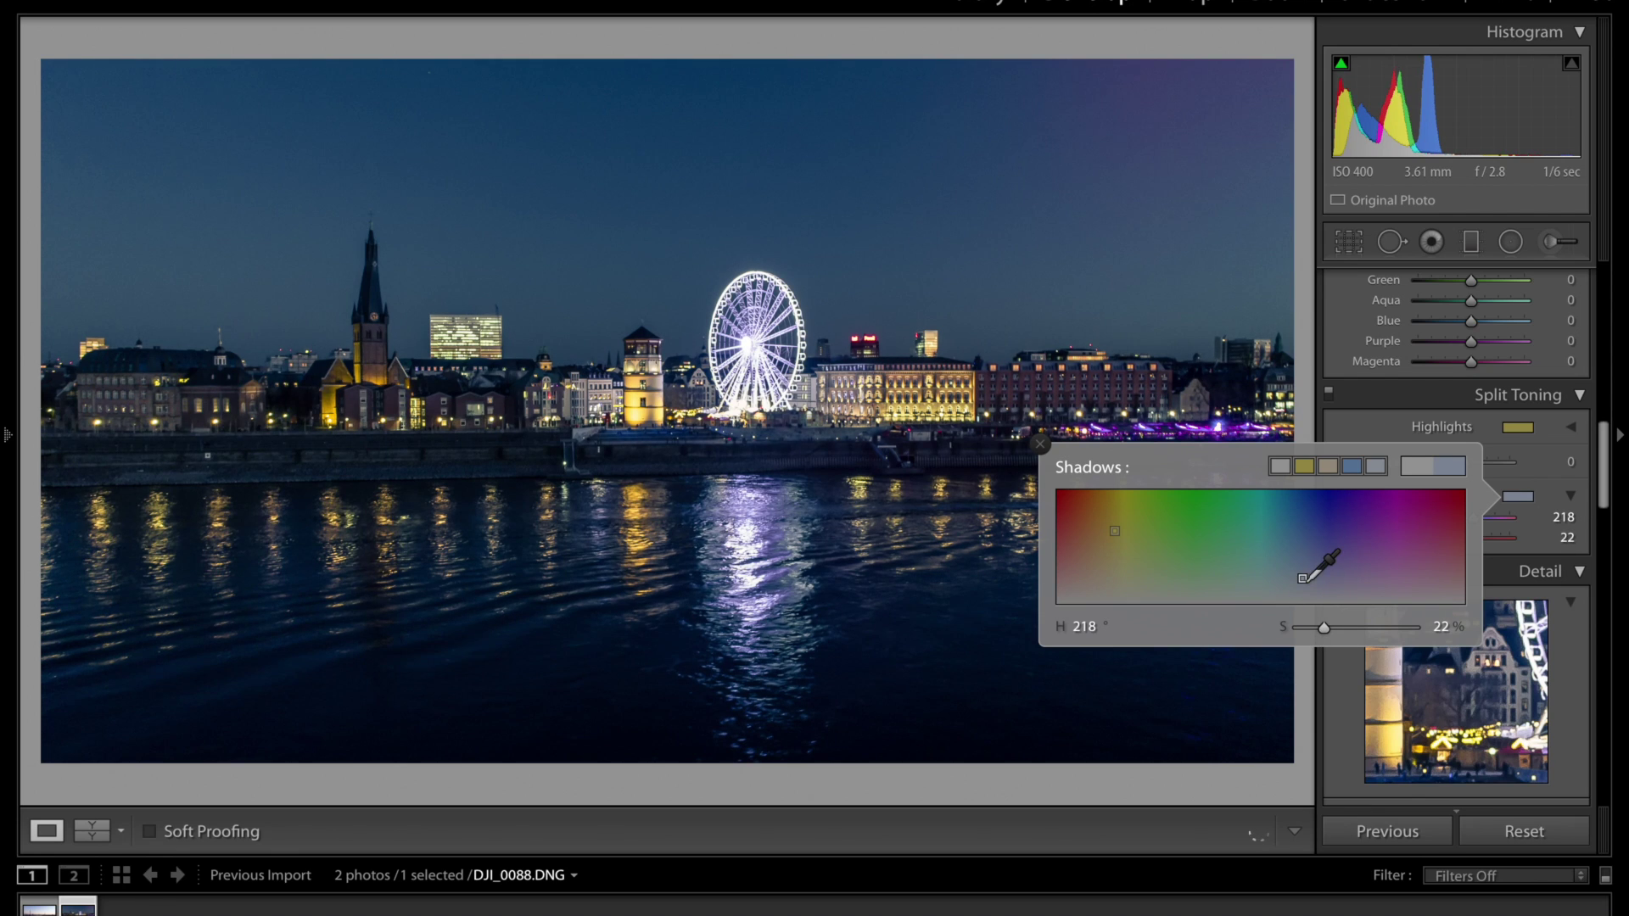
pyautogui.moveTo(1308, 555); pyautogui.dragTo(1276, 562)
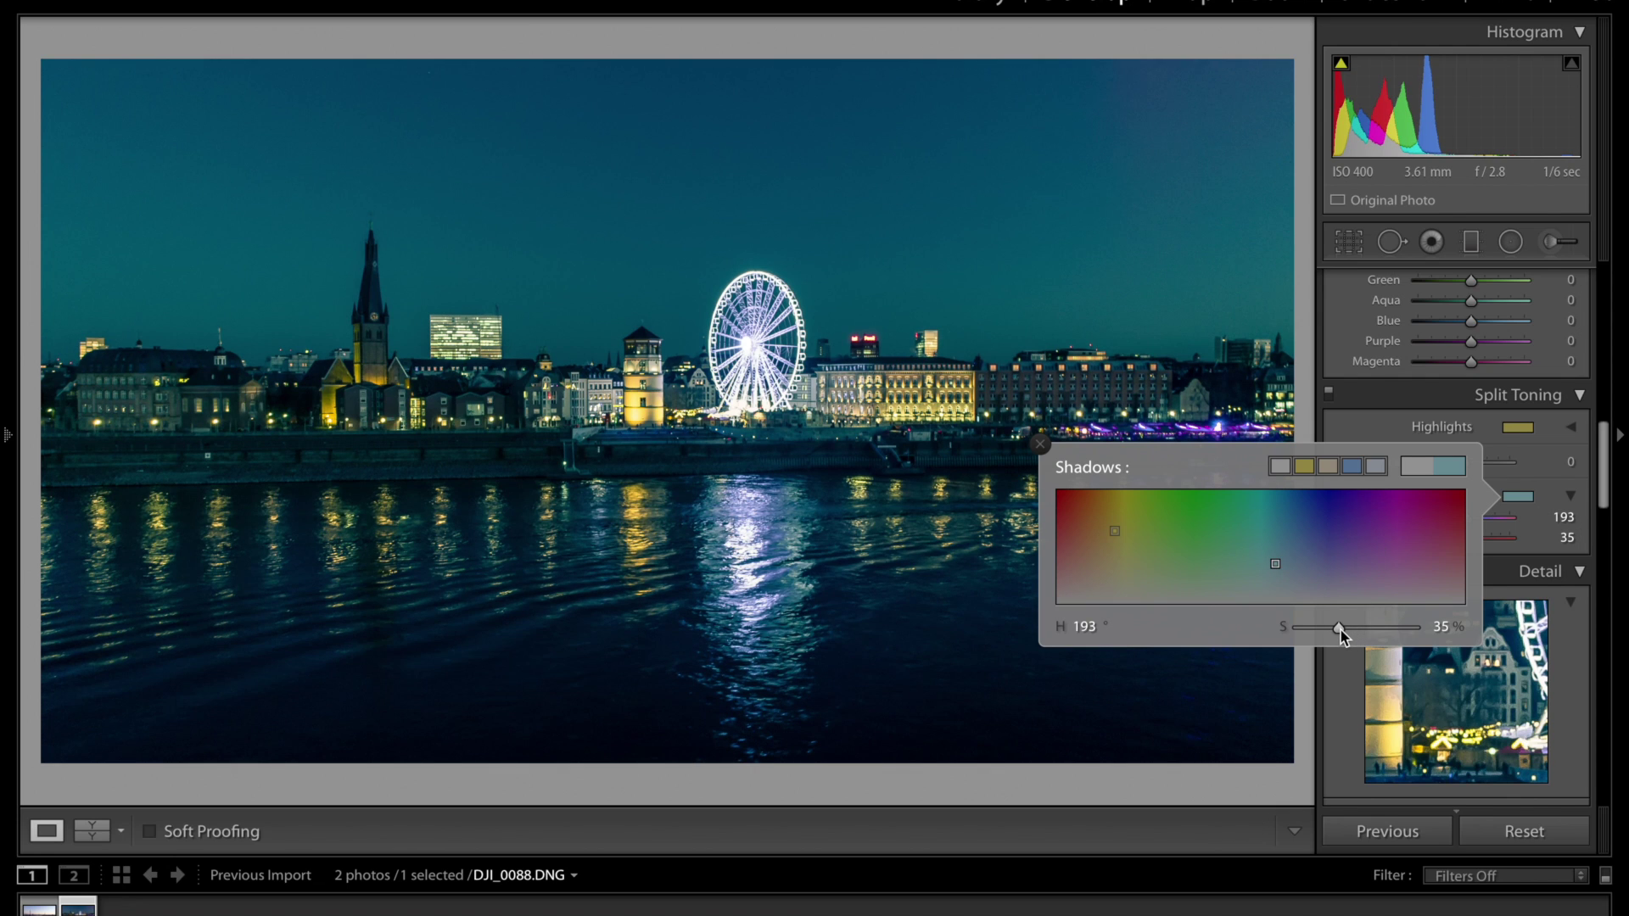
pyautogui.moveTo(1338, 627); pyautogui.dragTo(1320, 636)
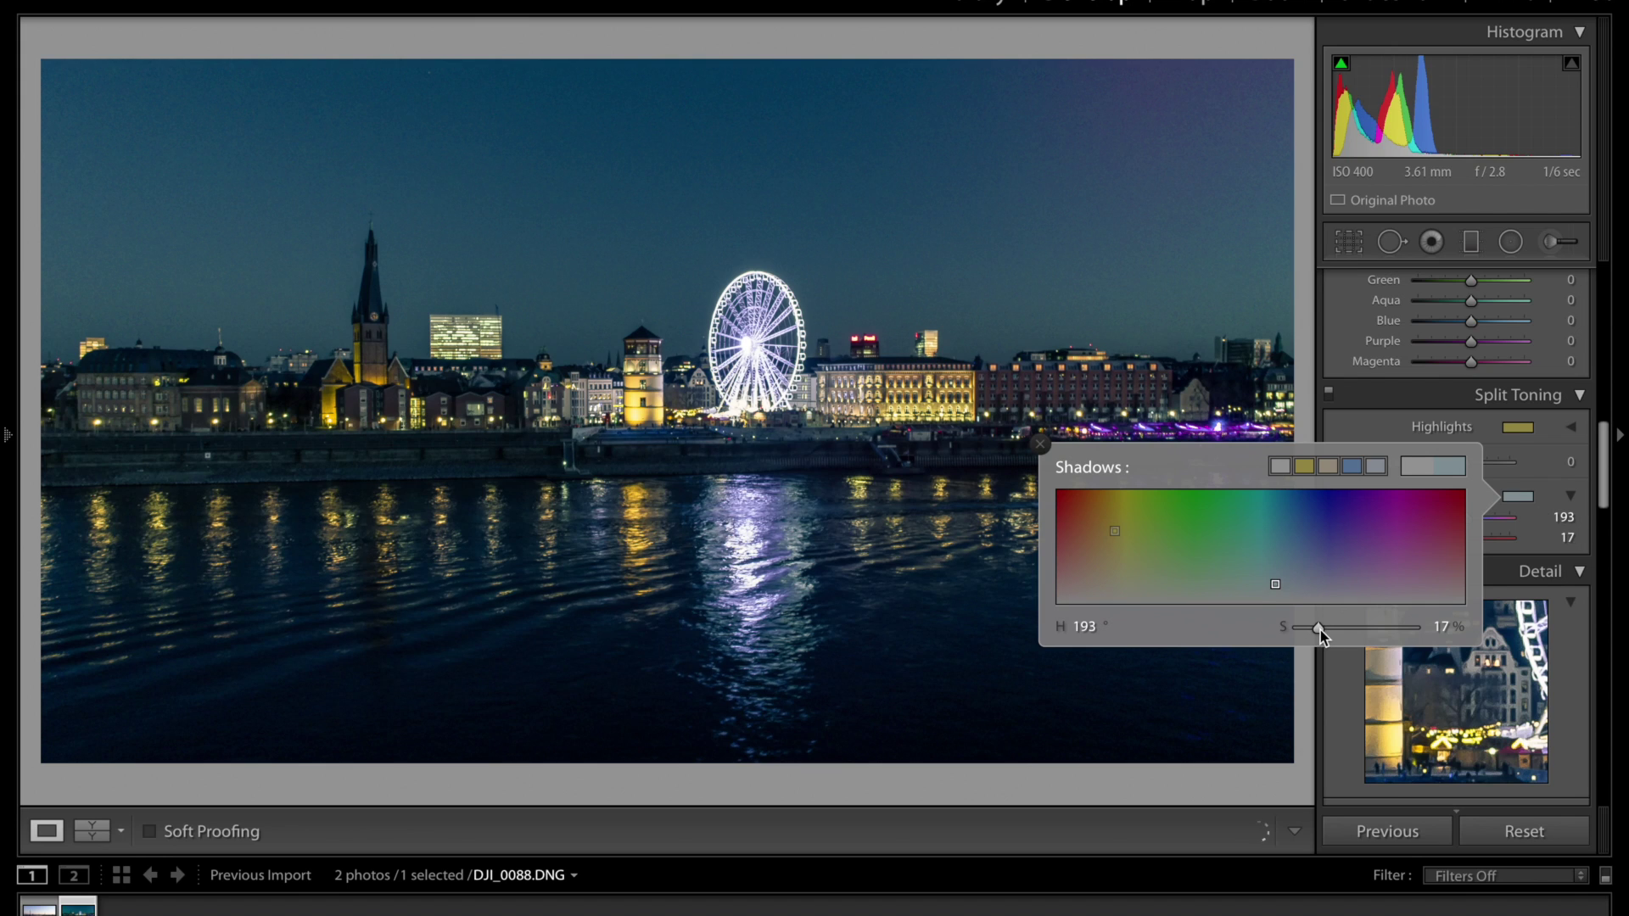
pyautogui.moveTo(1291, 563)
pyautogui.mouseDown()
pyautogui.moveTo(1274, 581)
pyautogui.moveTo(1259, 569)
pyautogui.moveTo(1280, 553)
pyautogui.mouseUp()
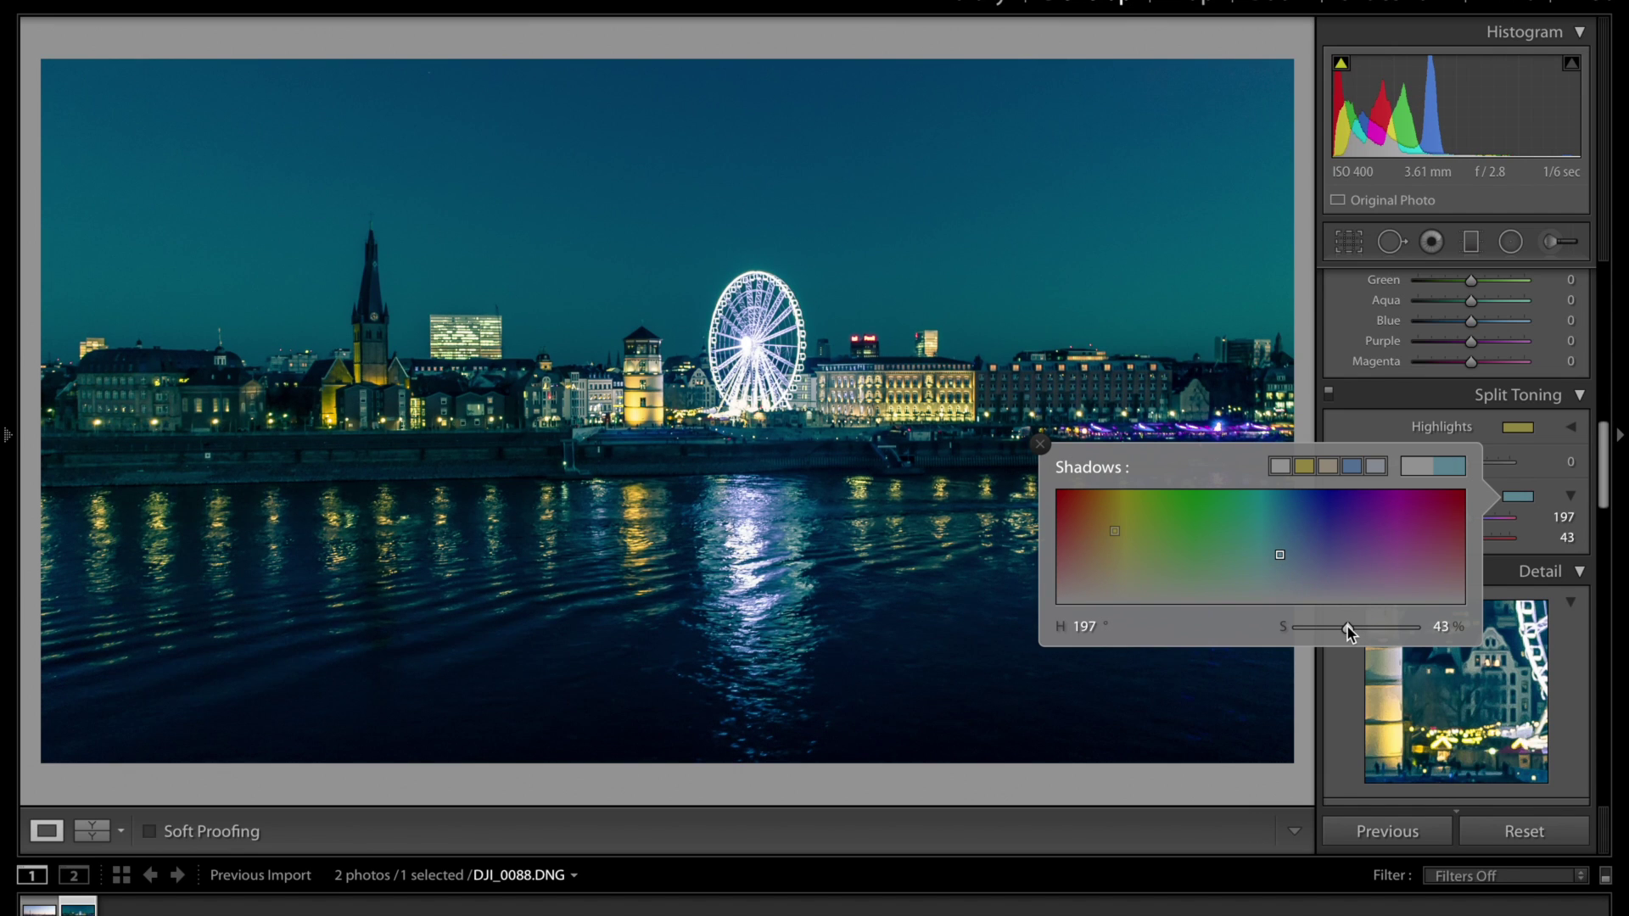
pyautogui.moveTo(1346, 625); pyautogui.dragTo(1323, 626)
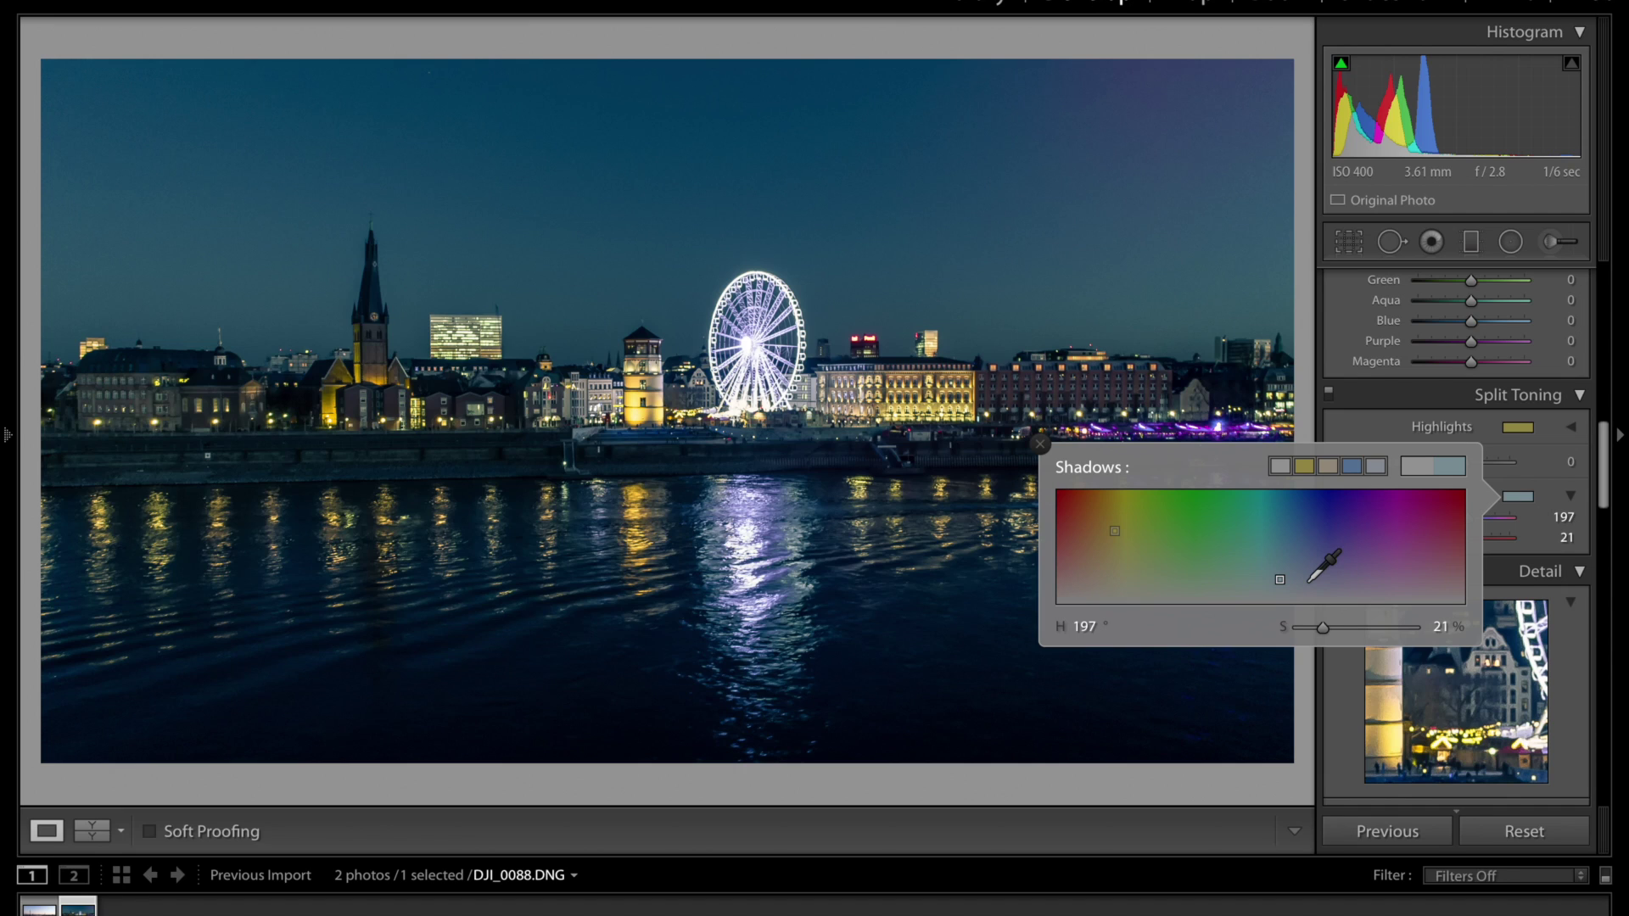
# - Close the Shadows colour chooser, keeping the teal shadow tone
pyautogui.click(1533, 474)
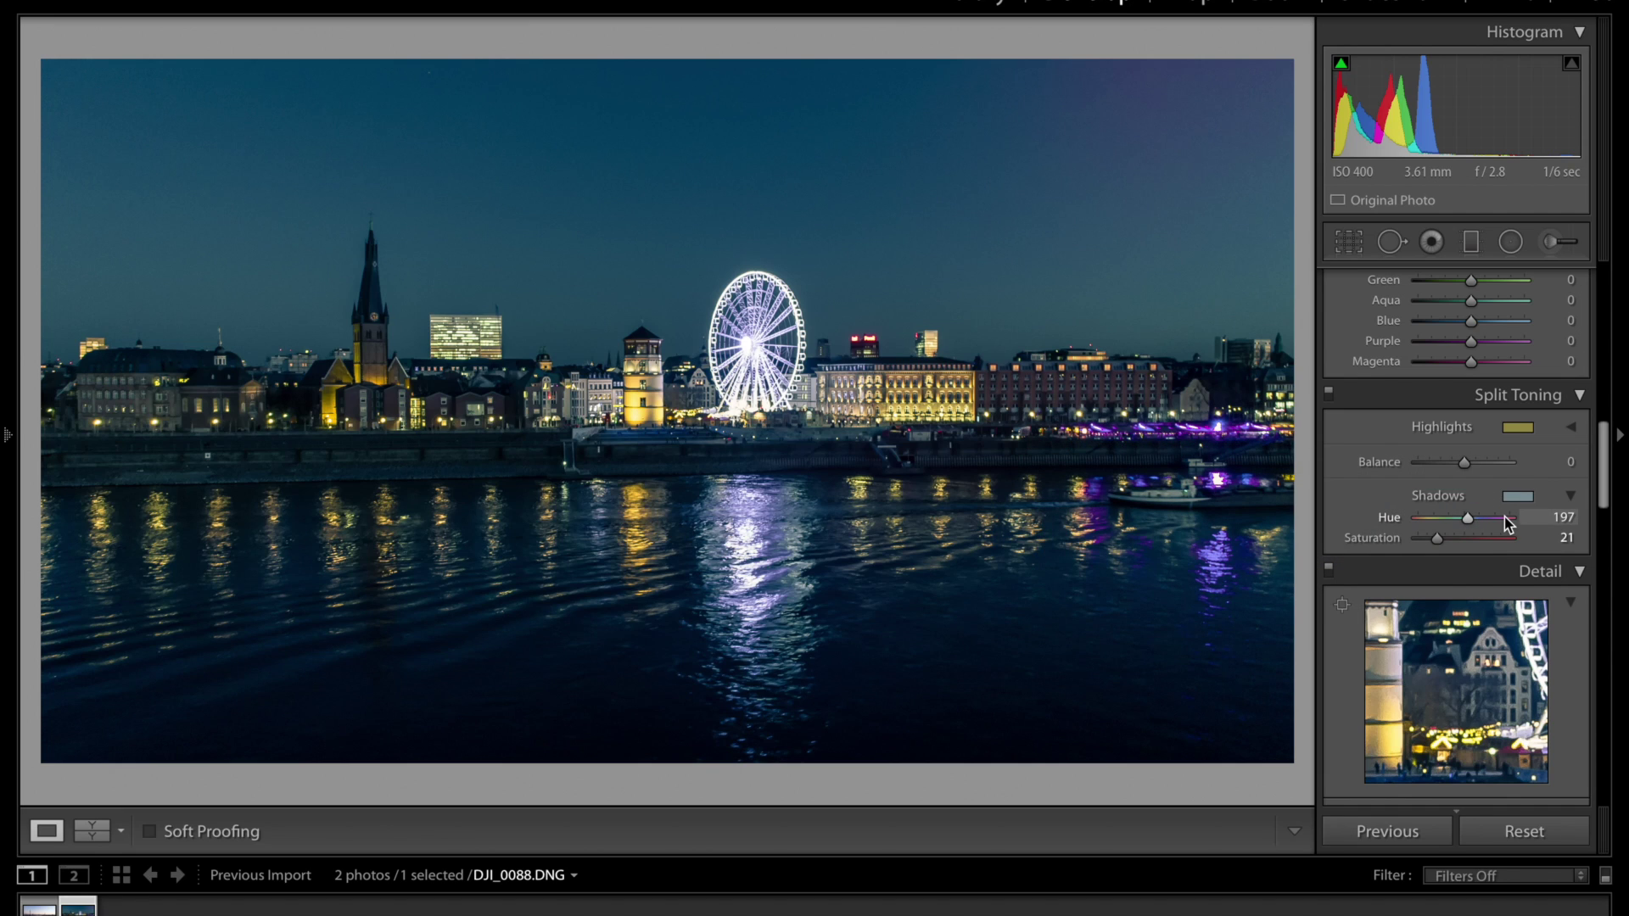
pyautogui.scroll(-4, 1497, 540)
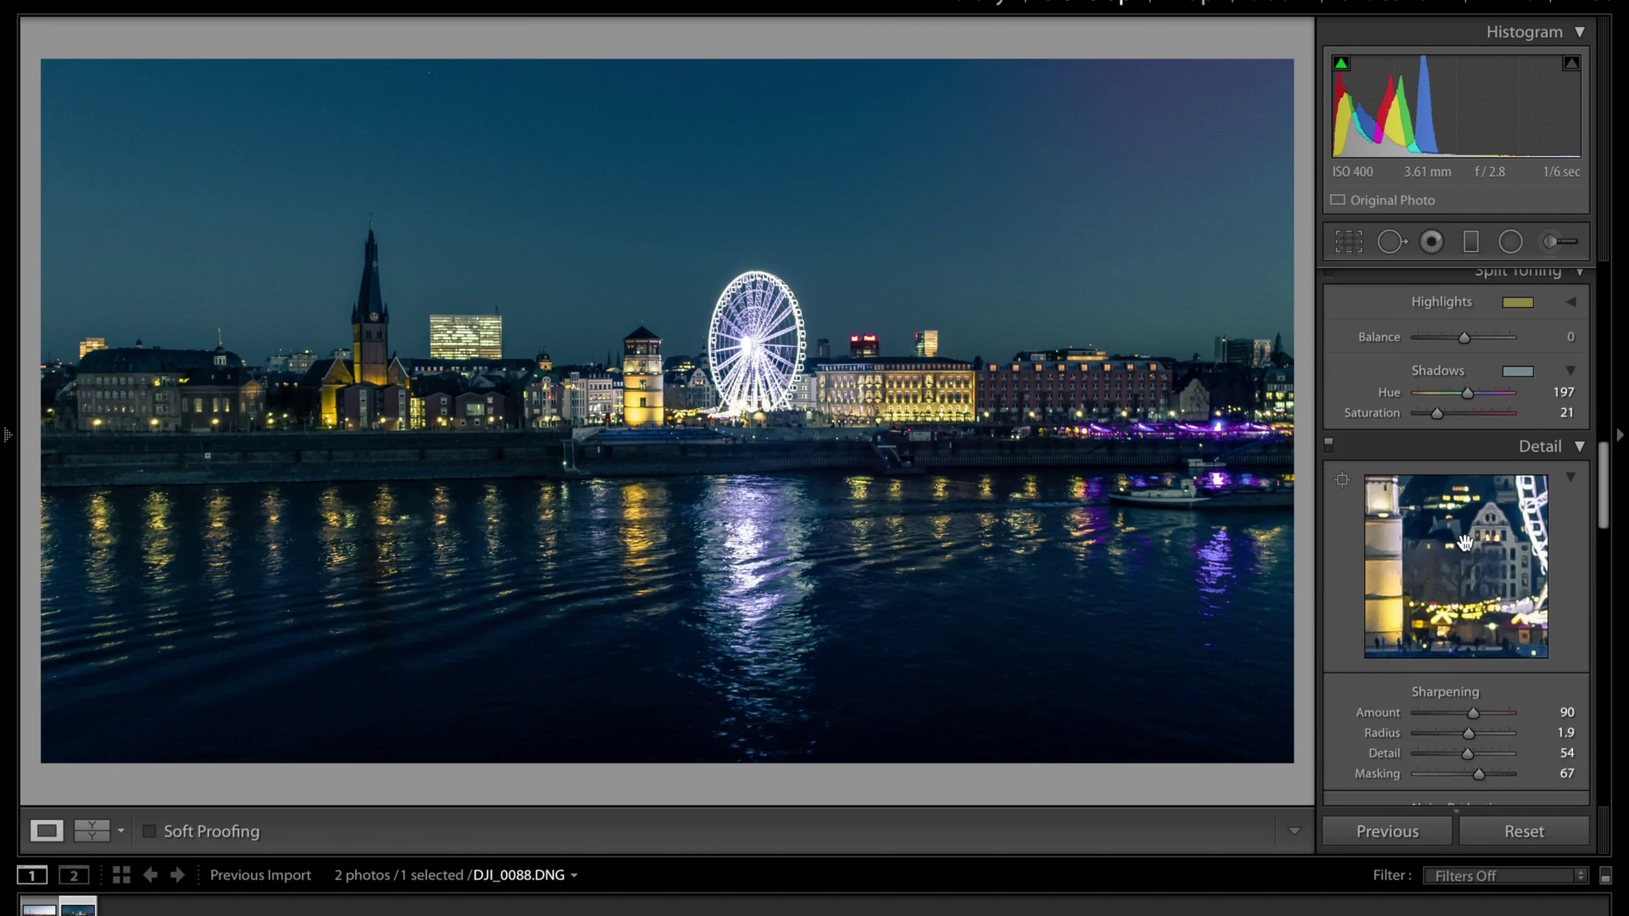
pyautogui.scroll(-3, 1483, 544)
pyautogui.scroll(-3, 1467, 549)
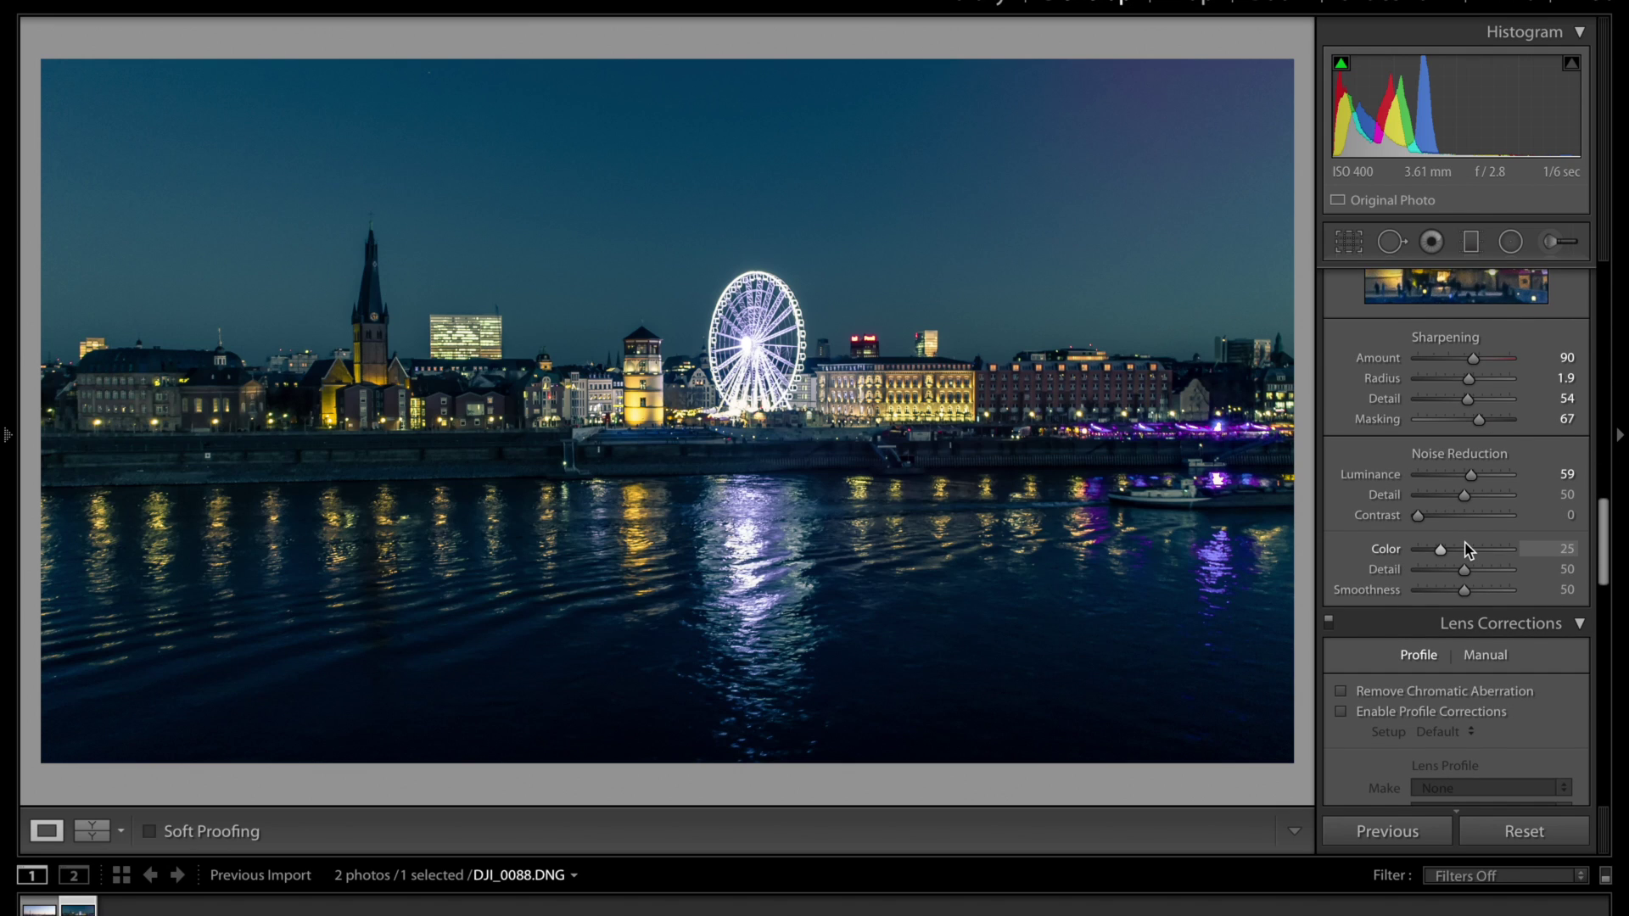
pyautogui.scroll(-3, 1521, 421)
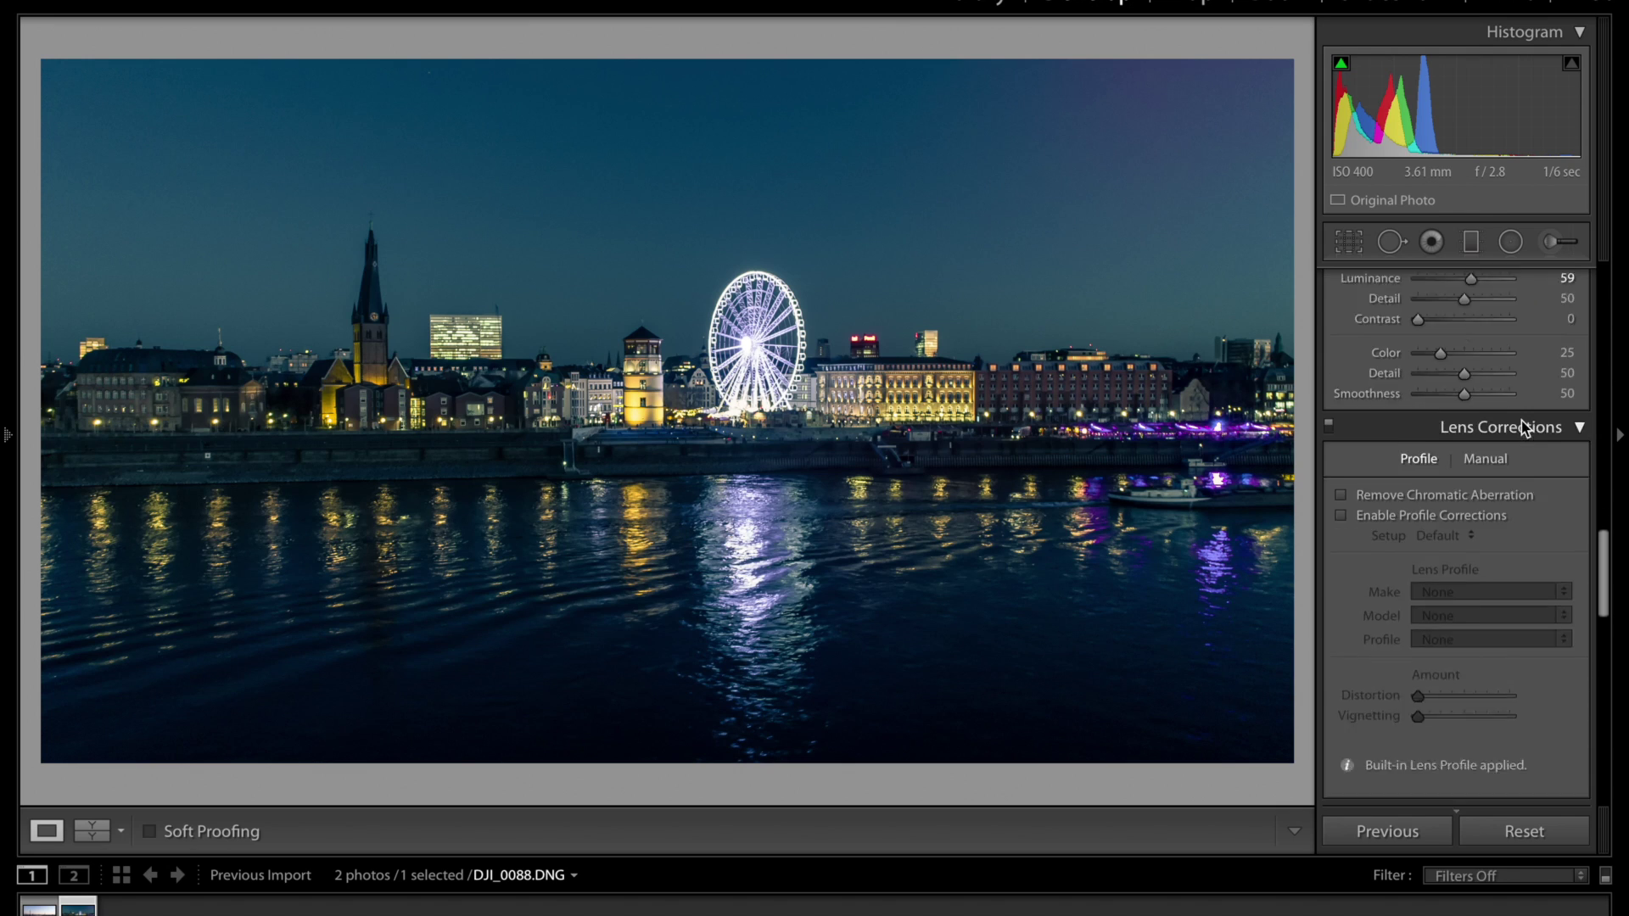
pyautogui.scroll(-3, 1521, 422)
pyautogui.scroll(-3, 1520, 421)
pyautogui.scroll(-5, 1521, 421)
pyautogui.scroll(1, 1494, 521)
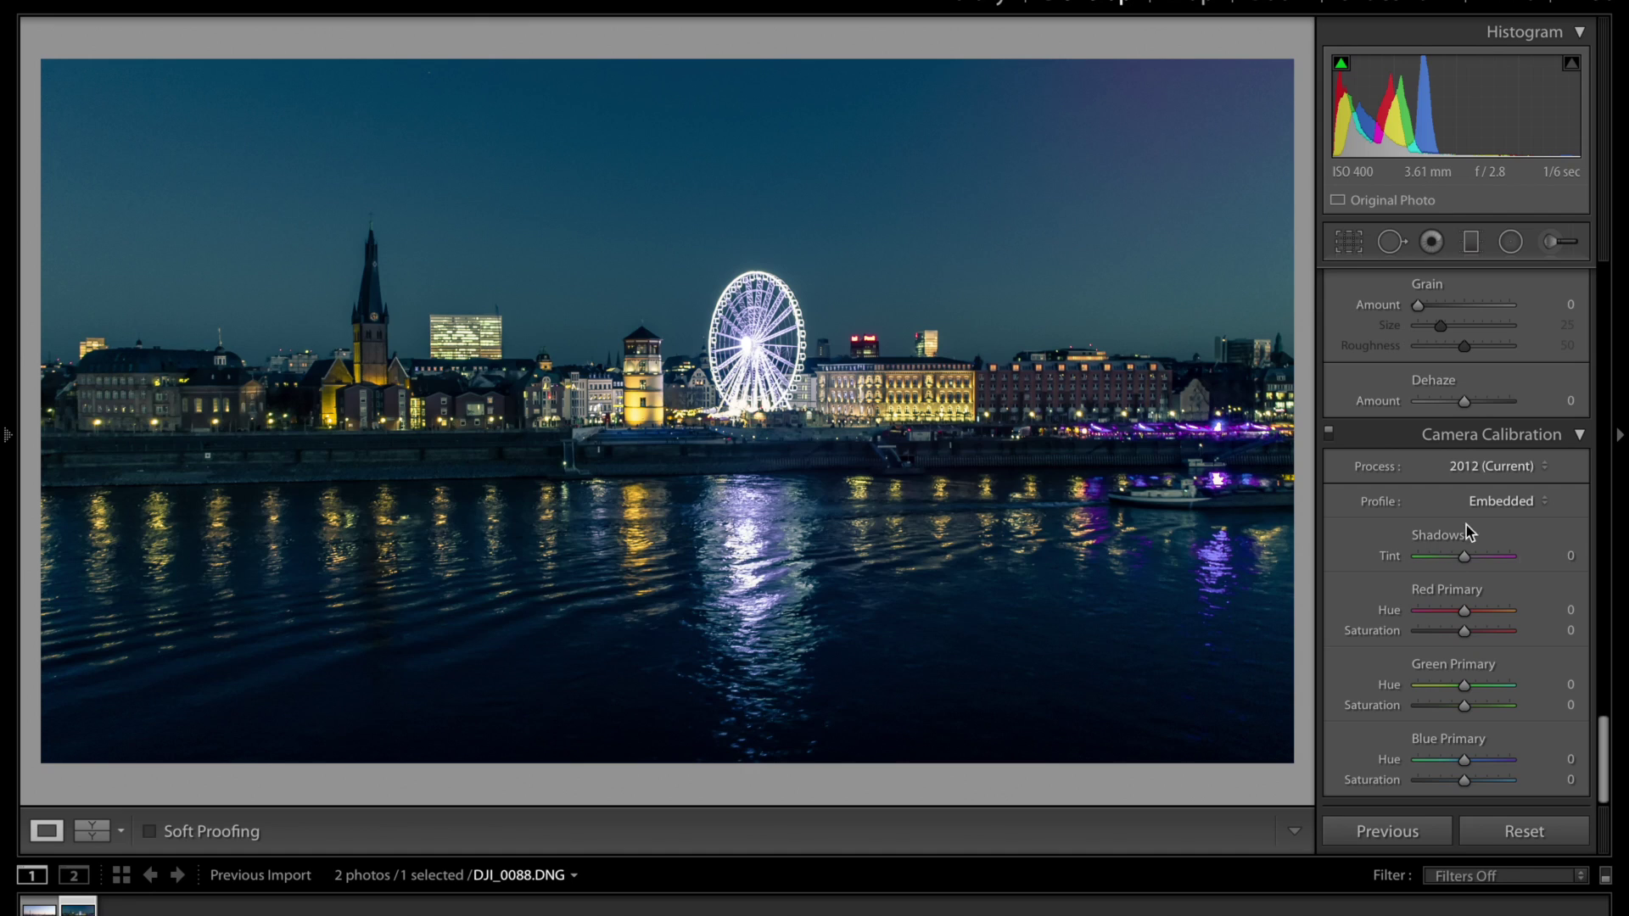
# - In Camera Calibration, set Shadows Tint to +42 and Blue Primary Hue to −15
pyautogui.moveTo(1466, 559); pyautogui.dragTo(1487, 564)
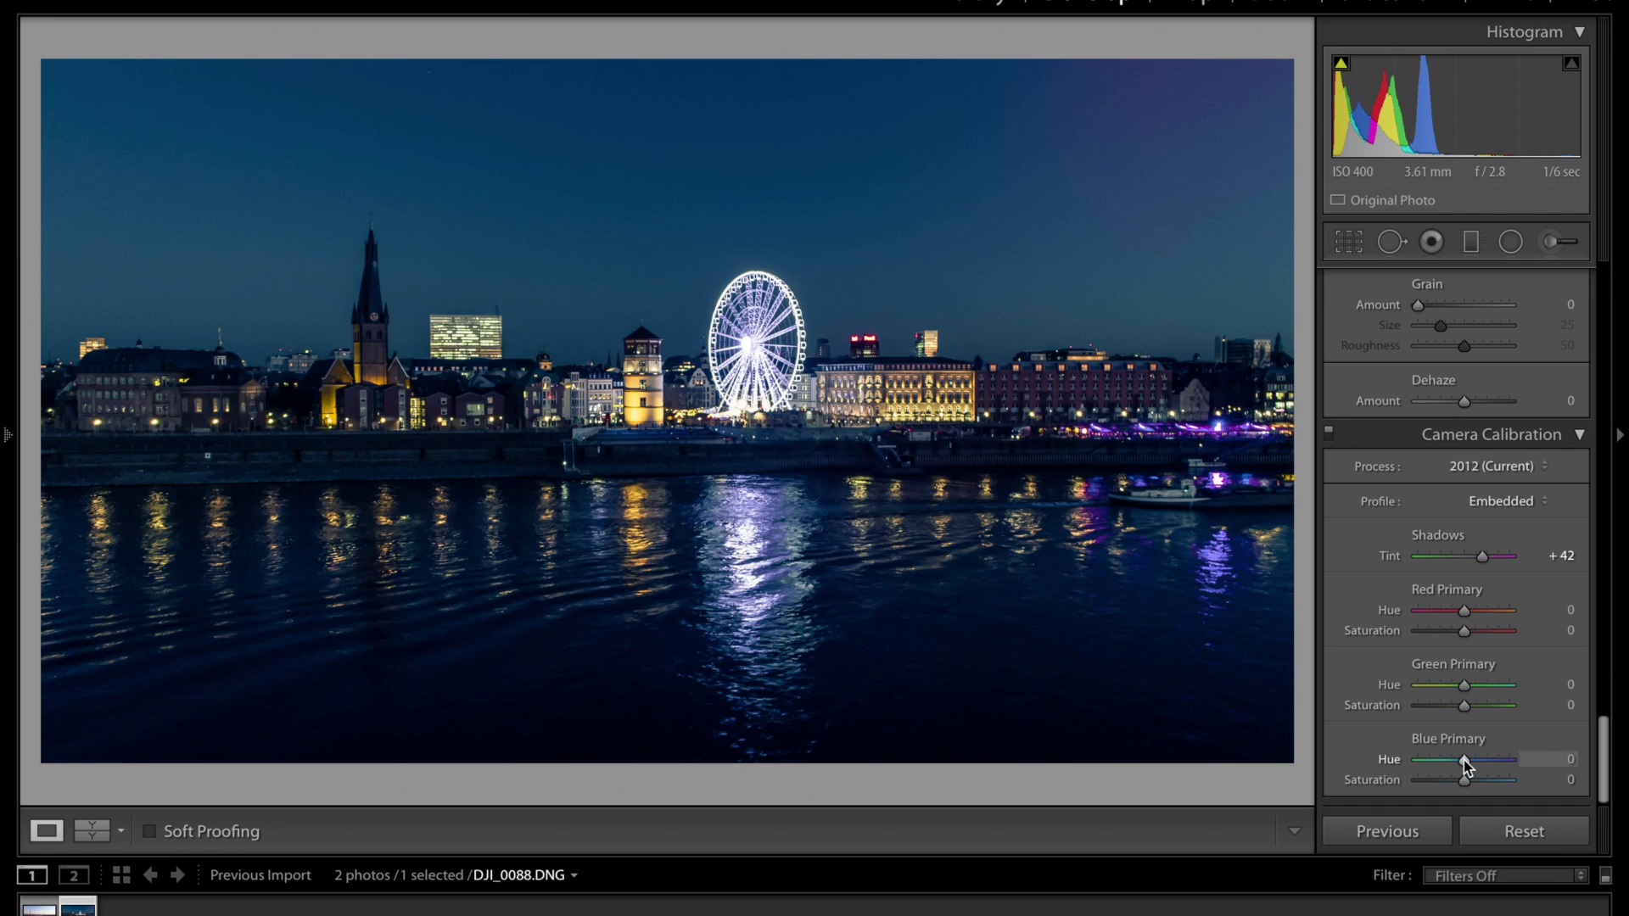
pyautogui.moveTo(1463, 760); pyautogui.dragTo(1458, 765)
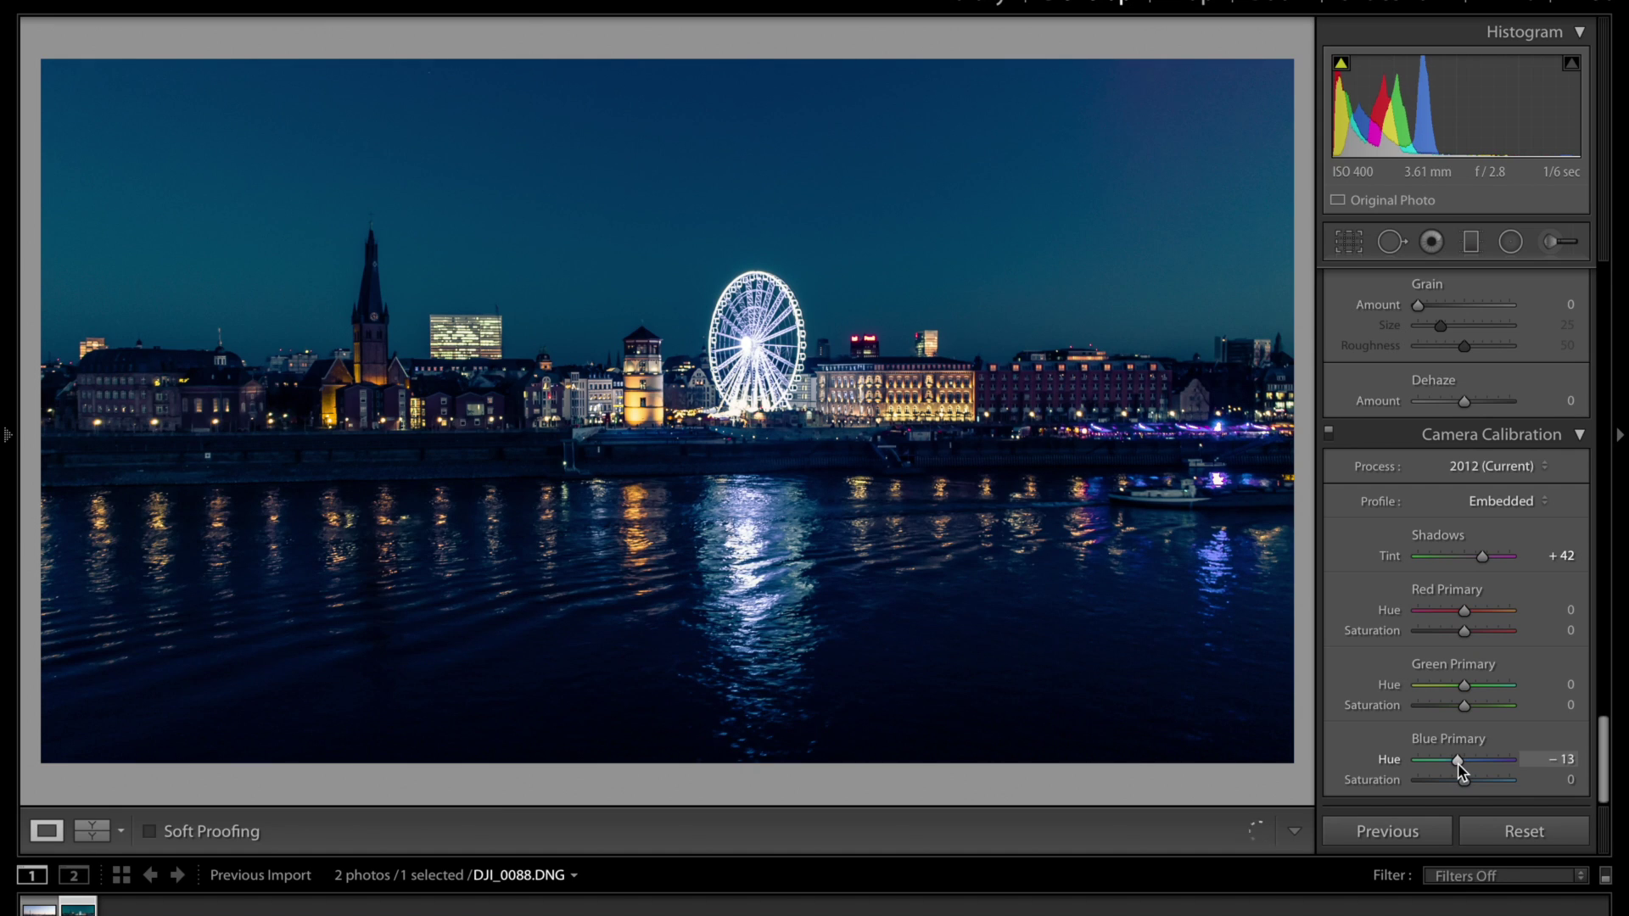
pyautogui.moveTo(1460, 767); pyautogui.dragTo(1455, 767)
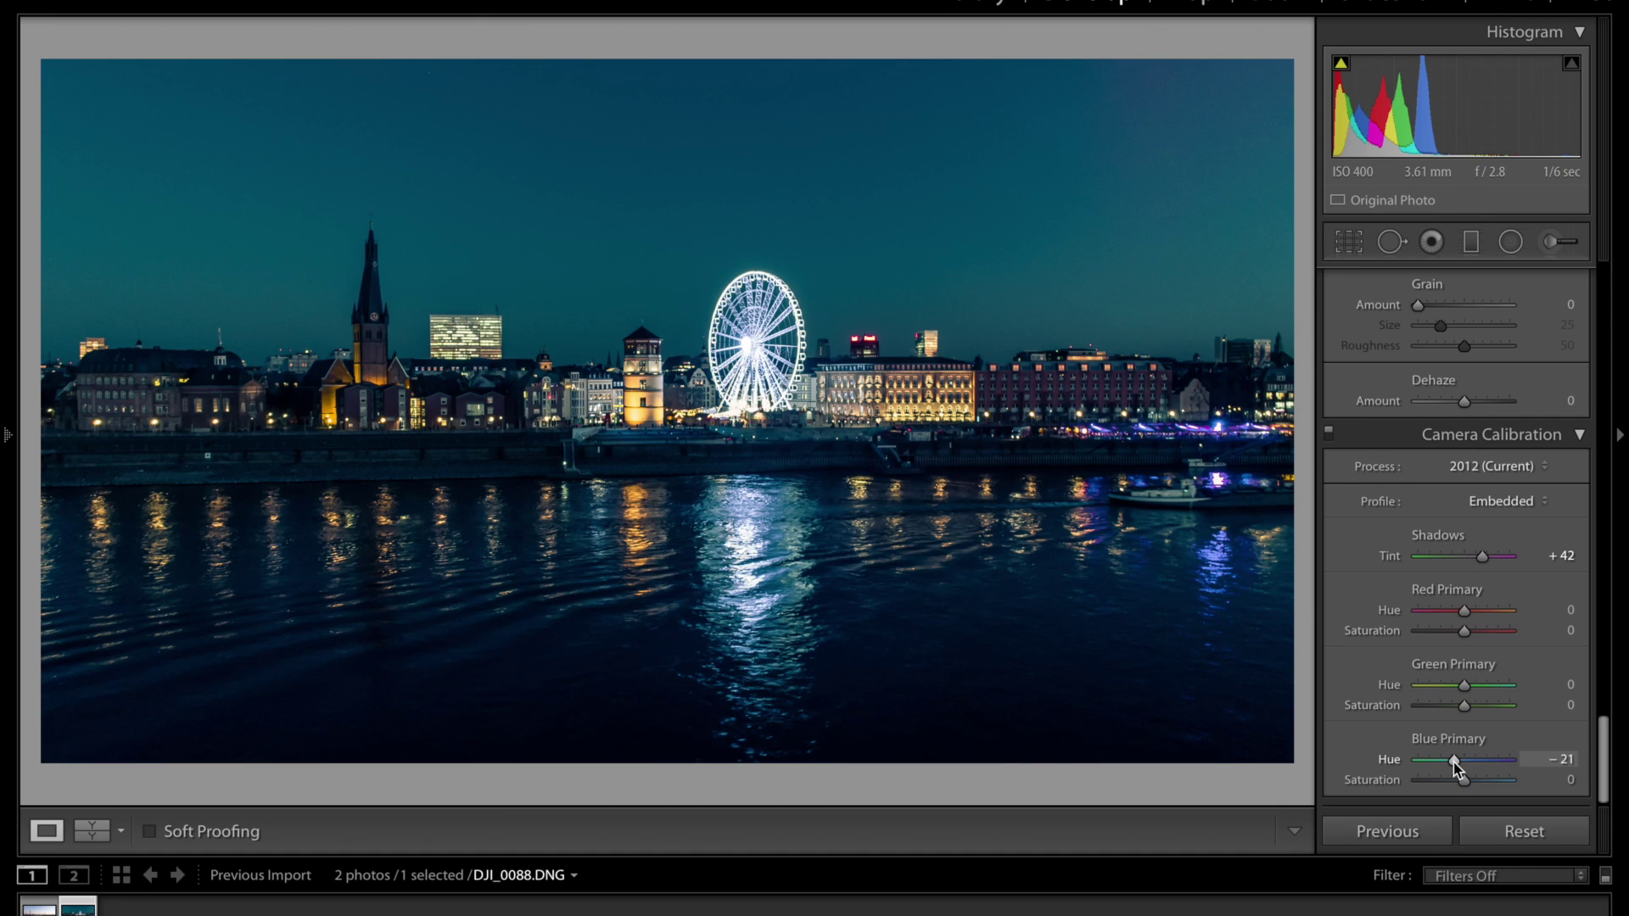
pyautogui.moveTo(1454, 760); pyautogui.dragTo(1458, 760)
pyautogui.moveTo(1455, 759); pyautogui.dragTo(1458, 760)
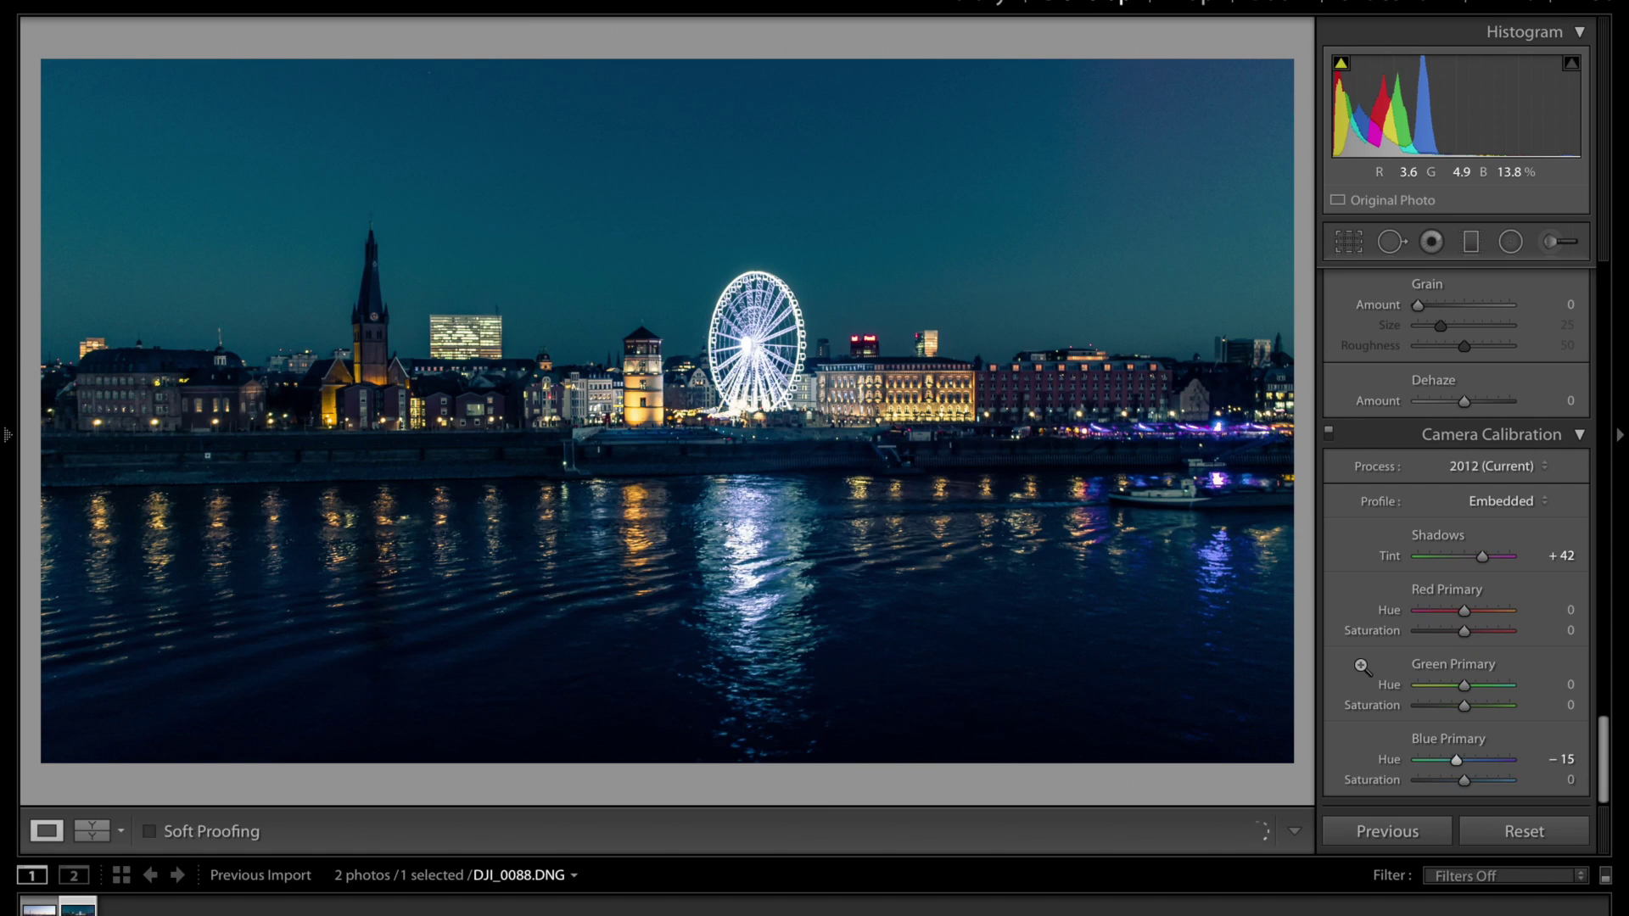
pyautogui.scroll(-1, 1498, 692)
pyautogui.scroll(1, 1498, 691)
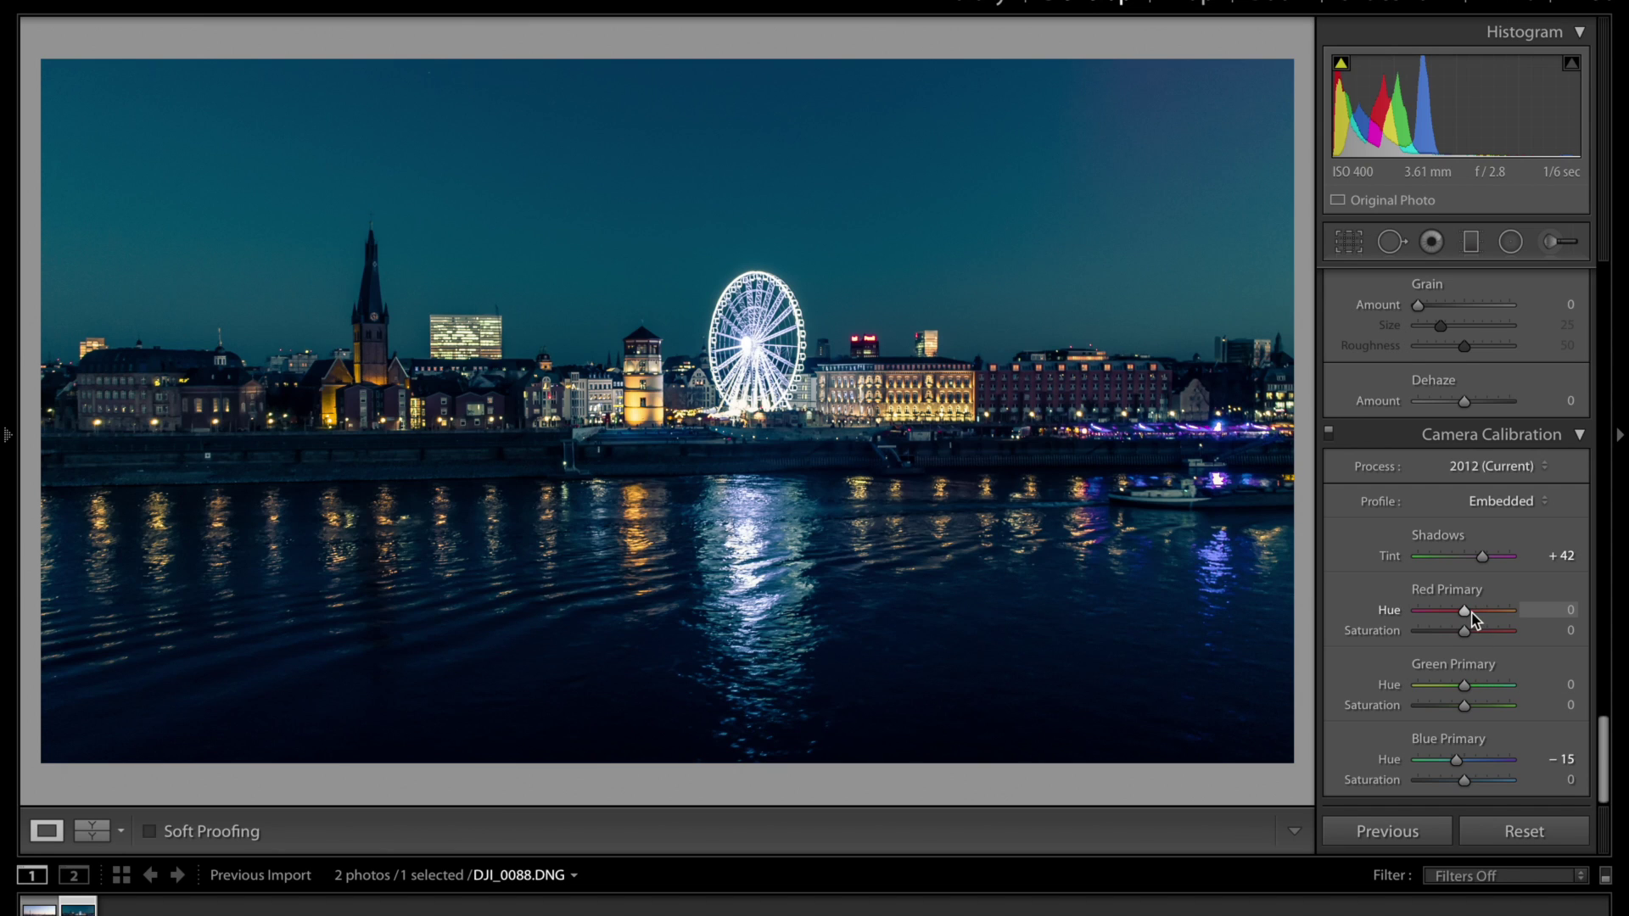
pyautogui.scroll(3, 1488, 448)
pyautogui.scroll(3, 1487, 447)
pyautogui.scroll(3, 1487, 447)
pyautogui.scroll(1, 1487, 446)
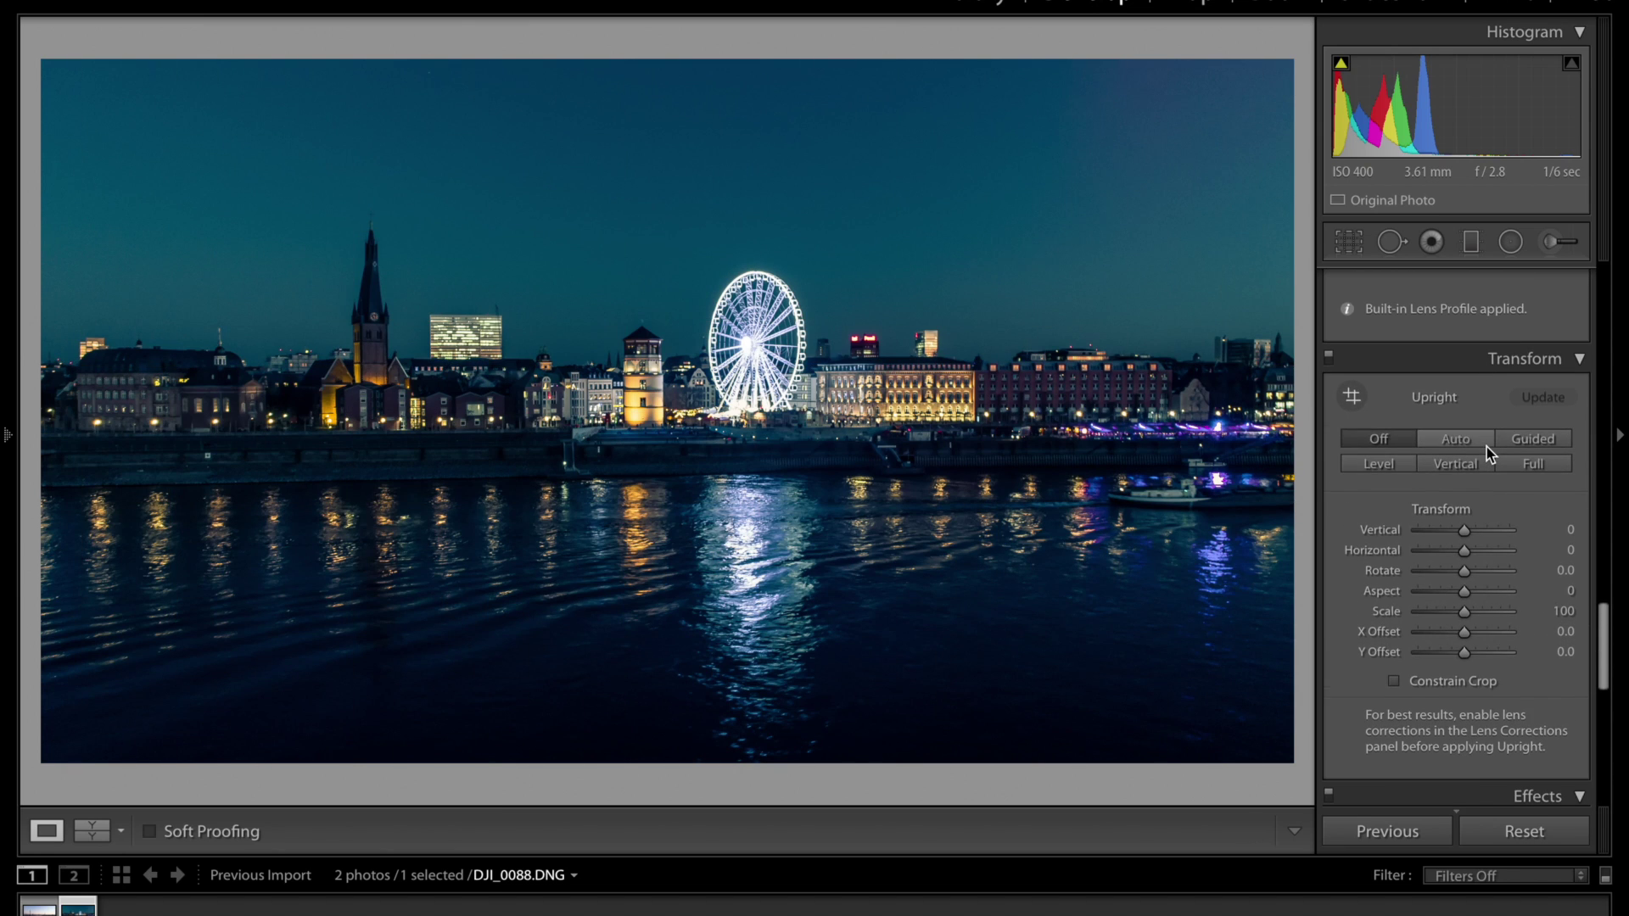
pyautogui.scroll(2, 1486, 447)
pyautogui.scroll(1, 1486, 446)
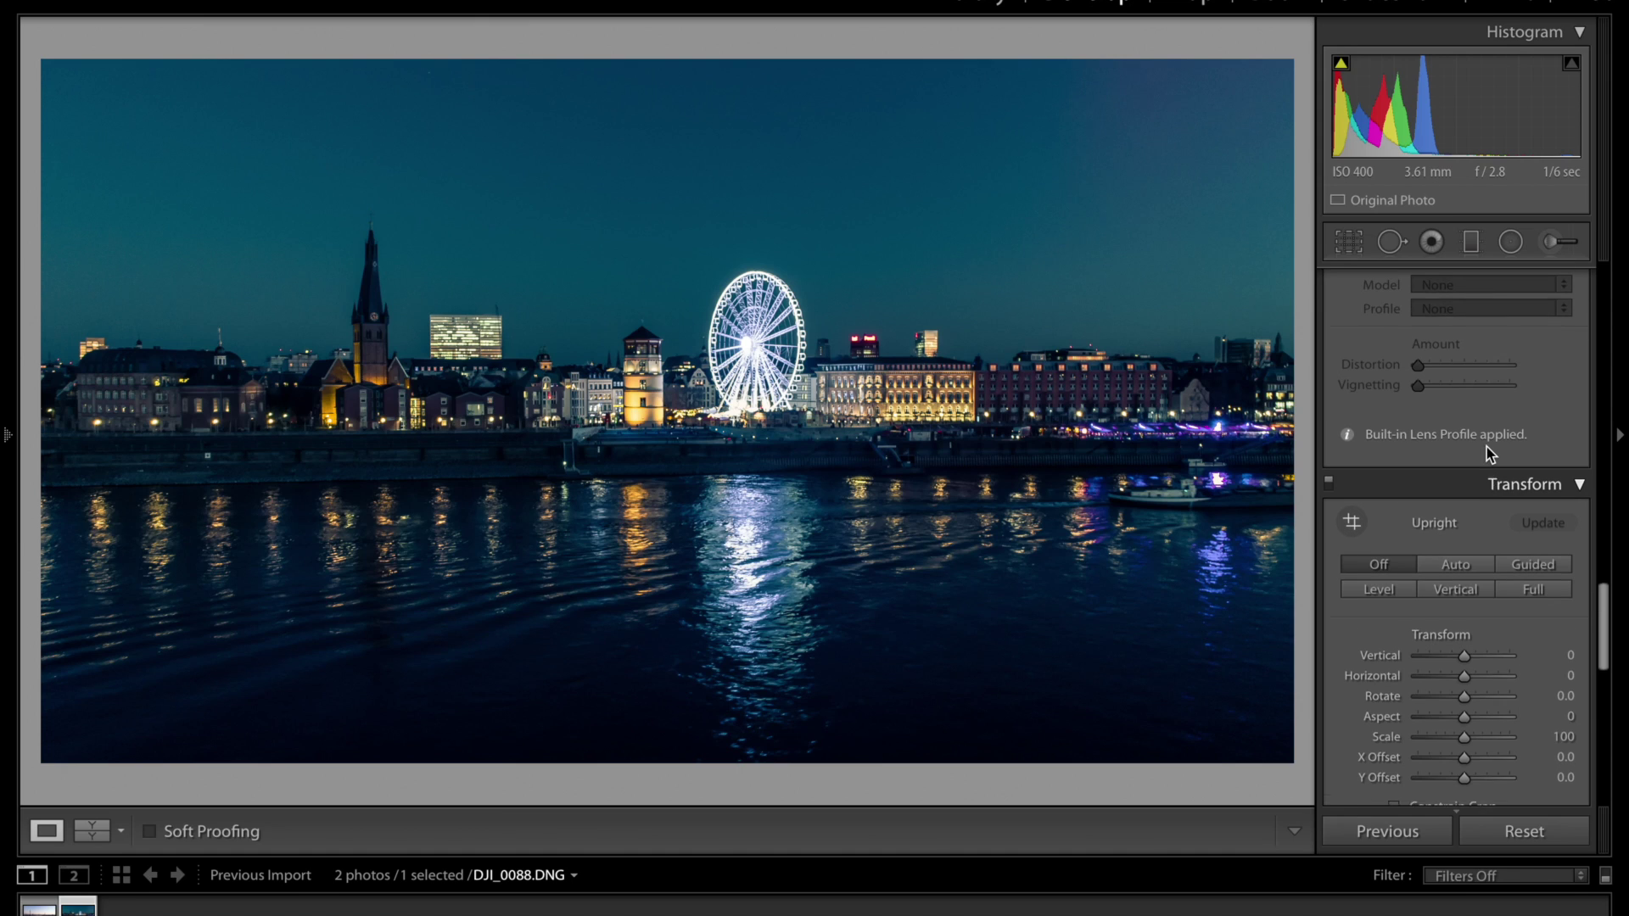
# - Apply Upright Level correction and bring up the Crop Overlay with its thirds grid
pyautogui.click(1389, 587)
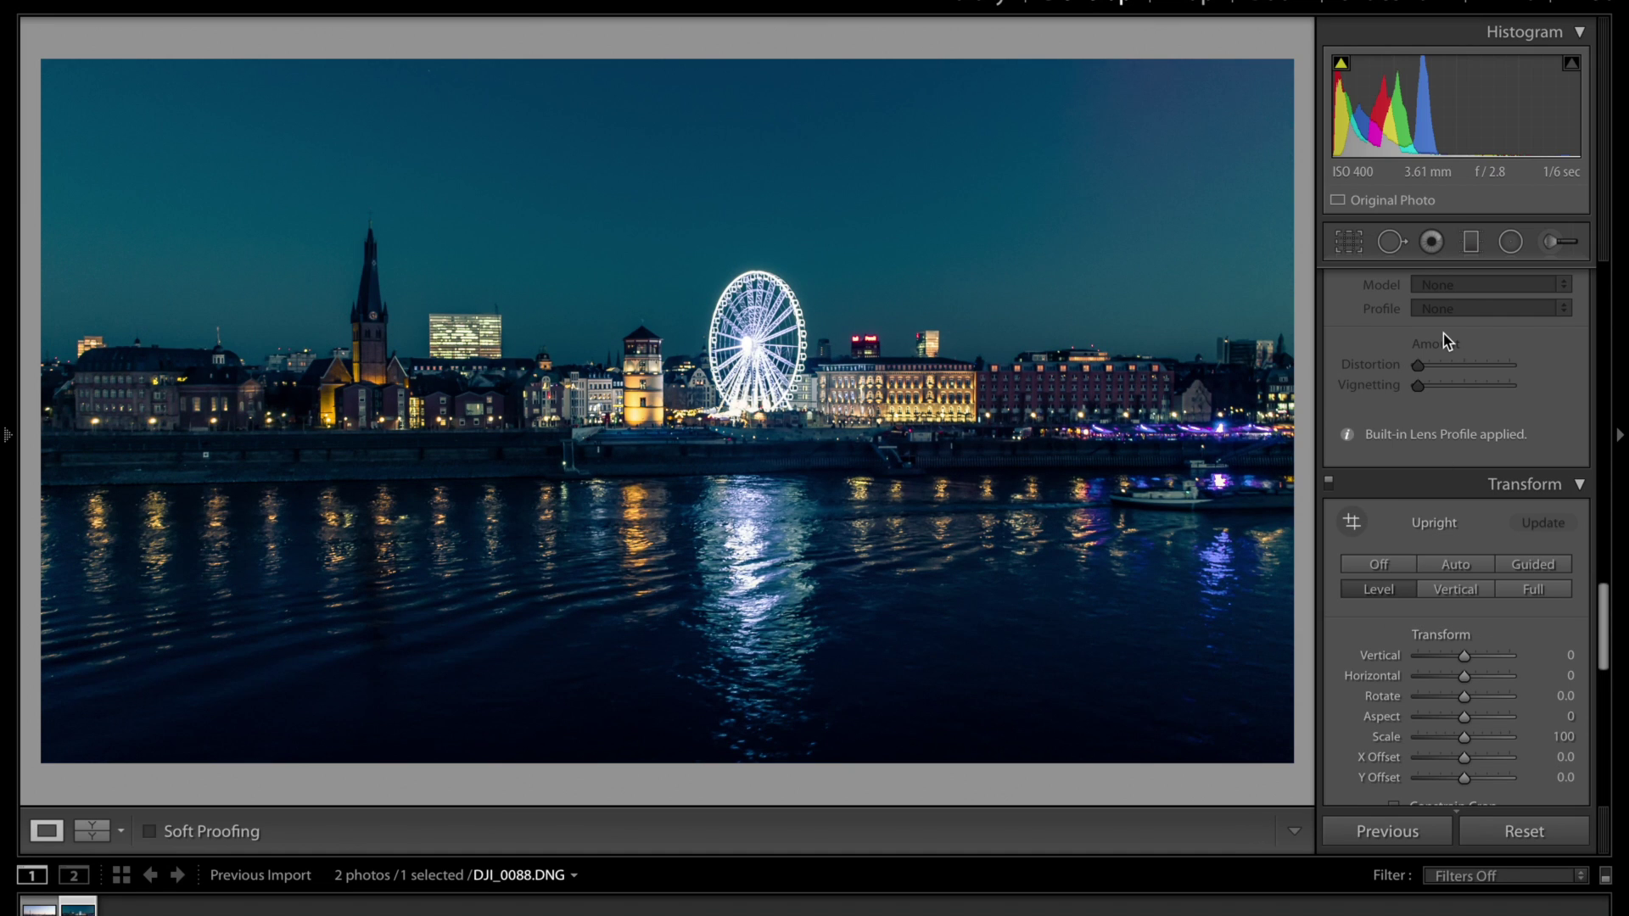
pyautogui.click(1348, 240)
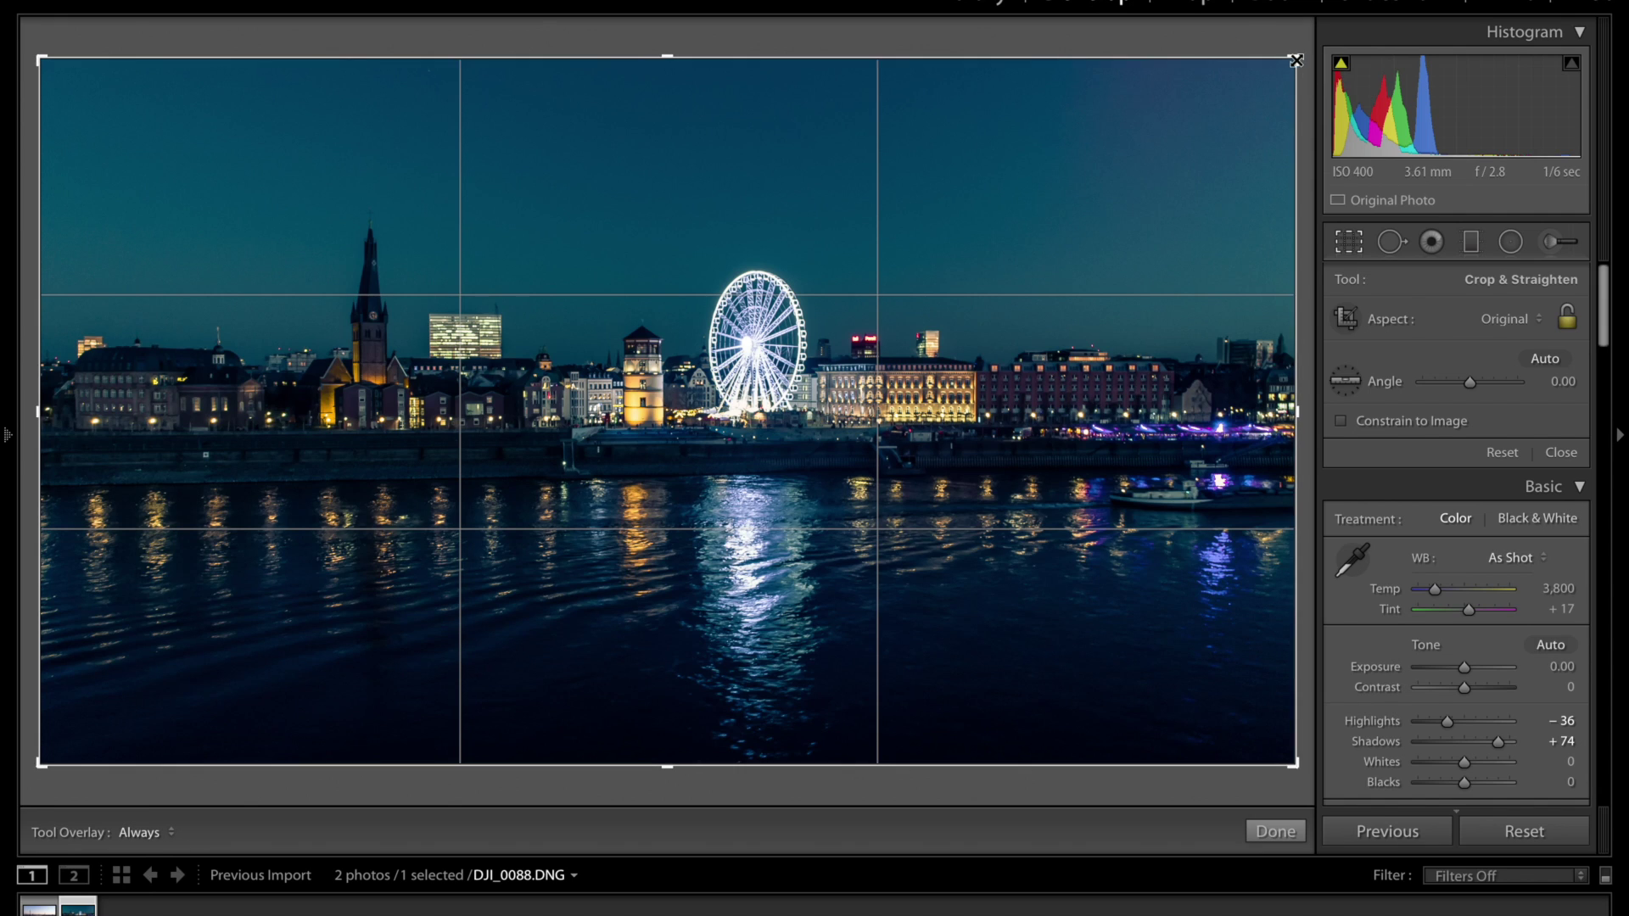
# - Crop to a wide panorama trimming sky and water, centre the skyline, and commit
pyautogui.moveTo(1297, 58); pyautogui.dragTo(1295, 122)
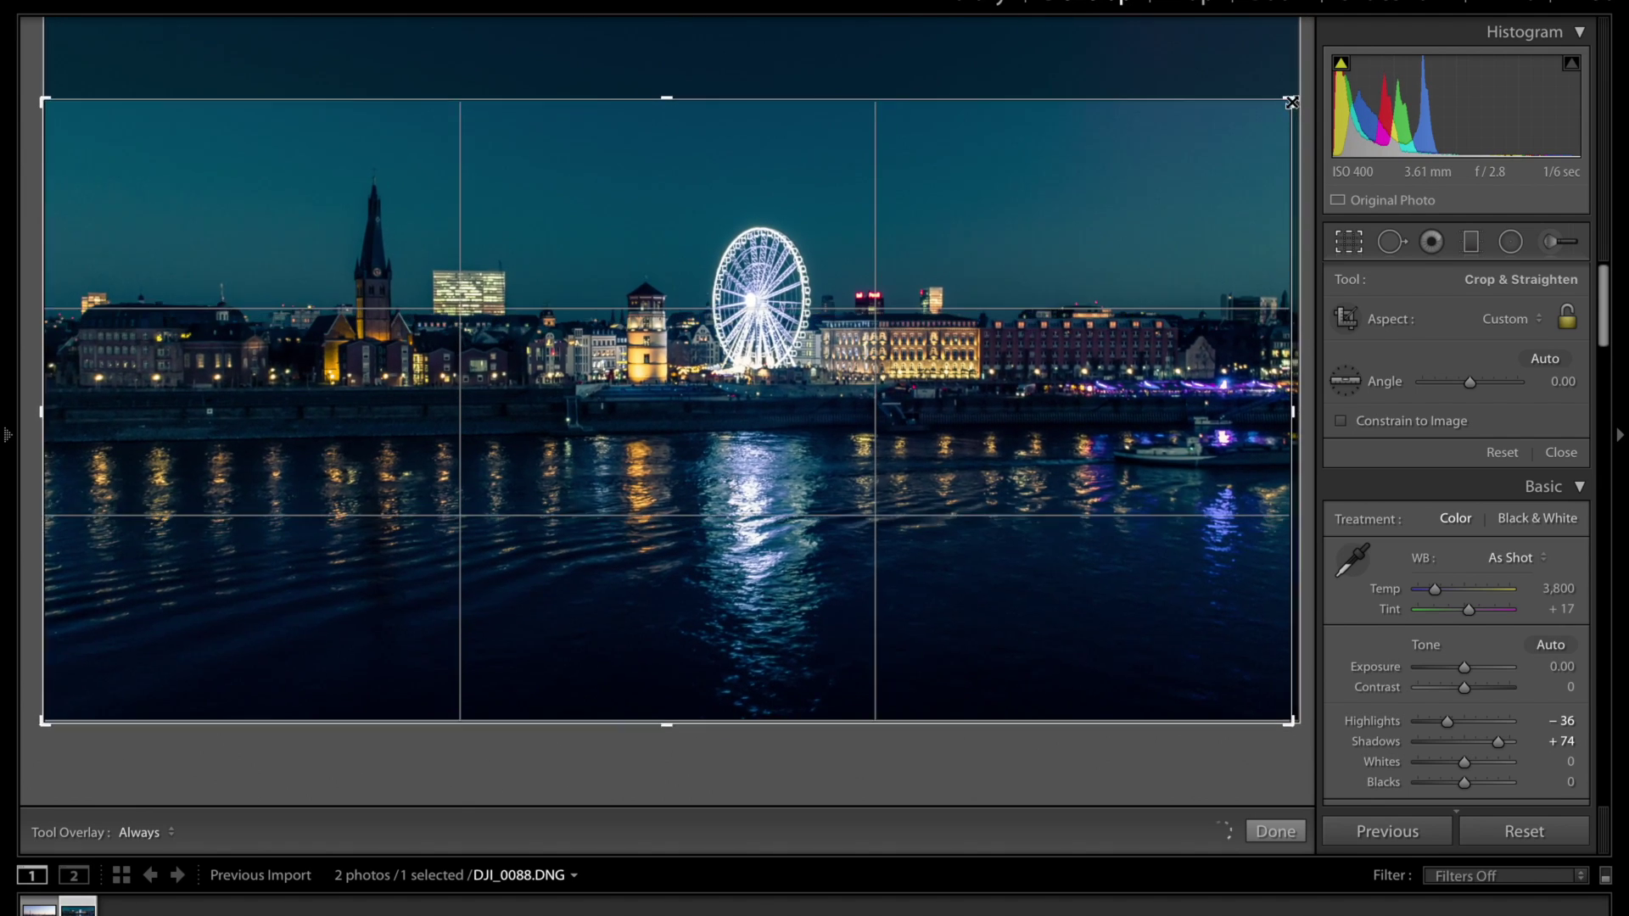
pyautogui.moveTo(1294, 122); pyautogui.dragTo(1290, 107)
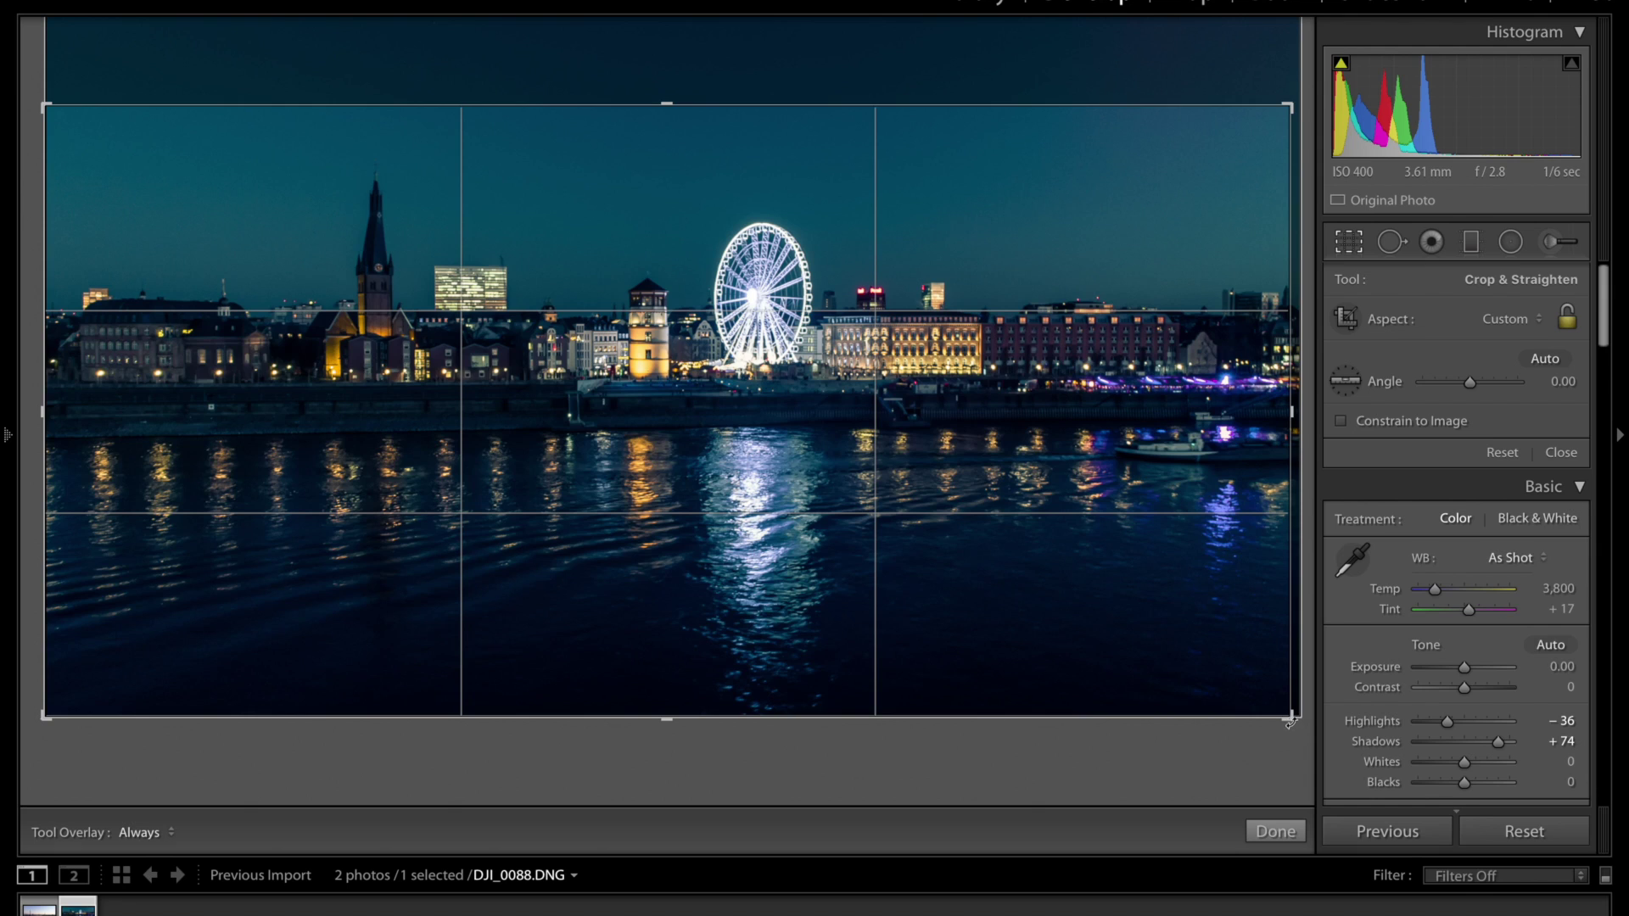
pyautogui.moveTo(1293, 723); pyautogui.dragTo(1303, 706)
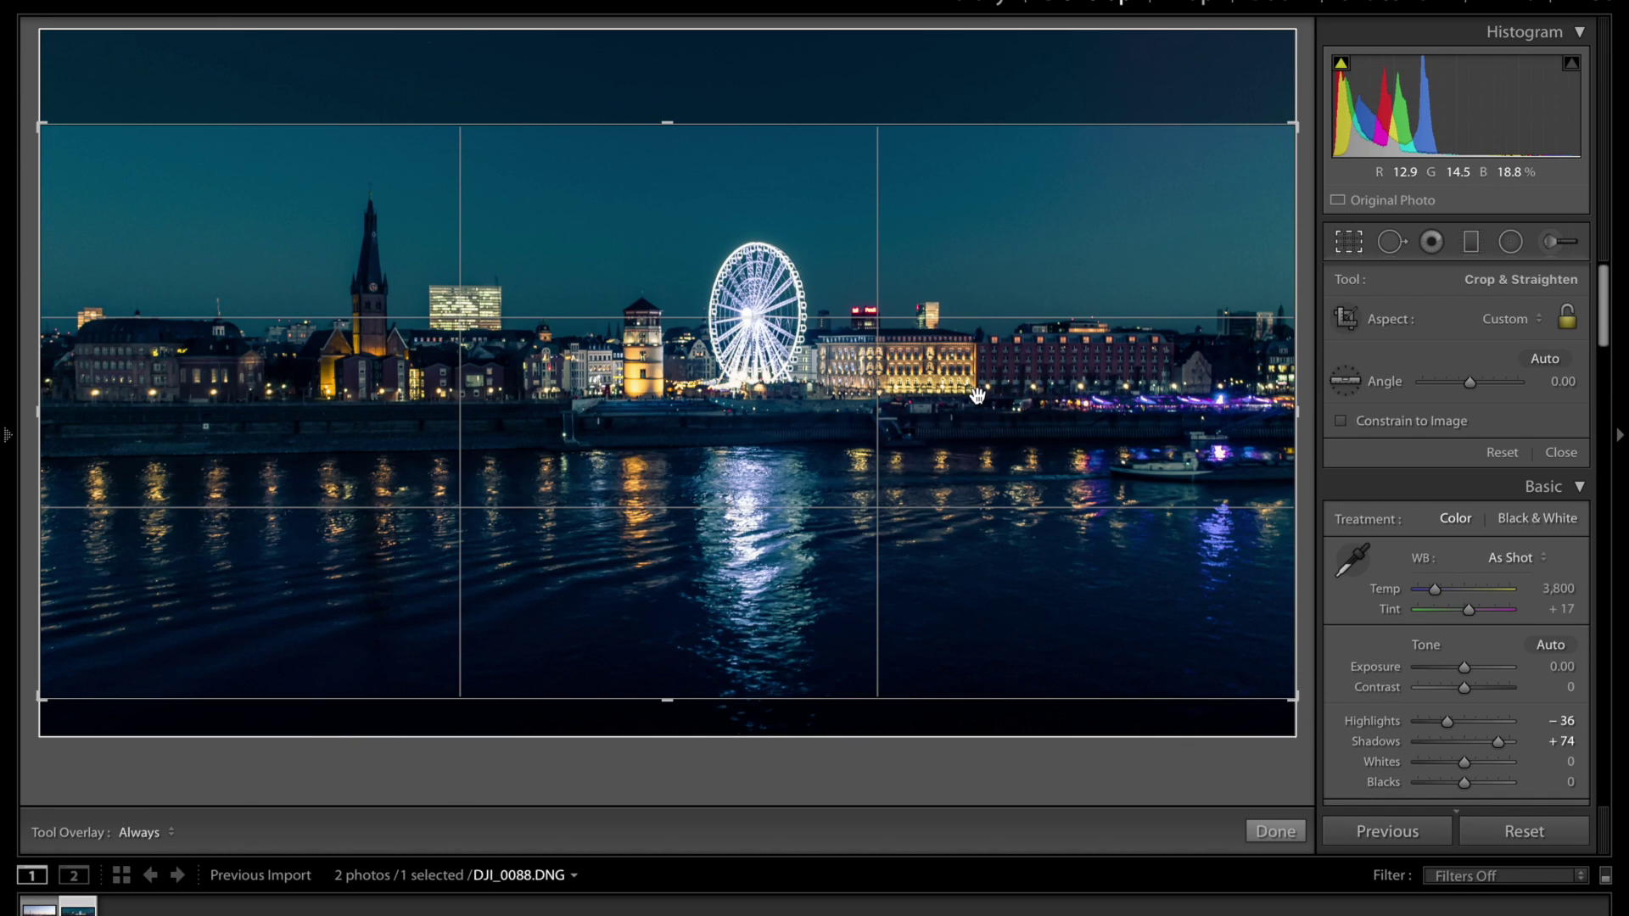
pyautogui.moveTo(976, 395); pyautogui.dragTo(976, 387)
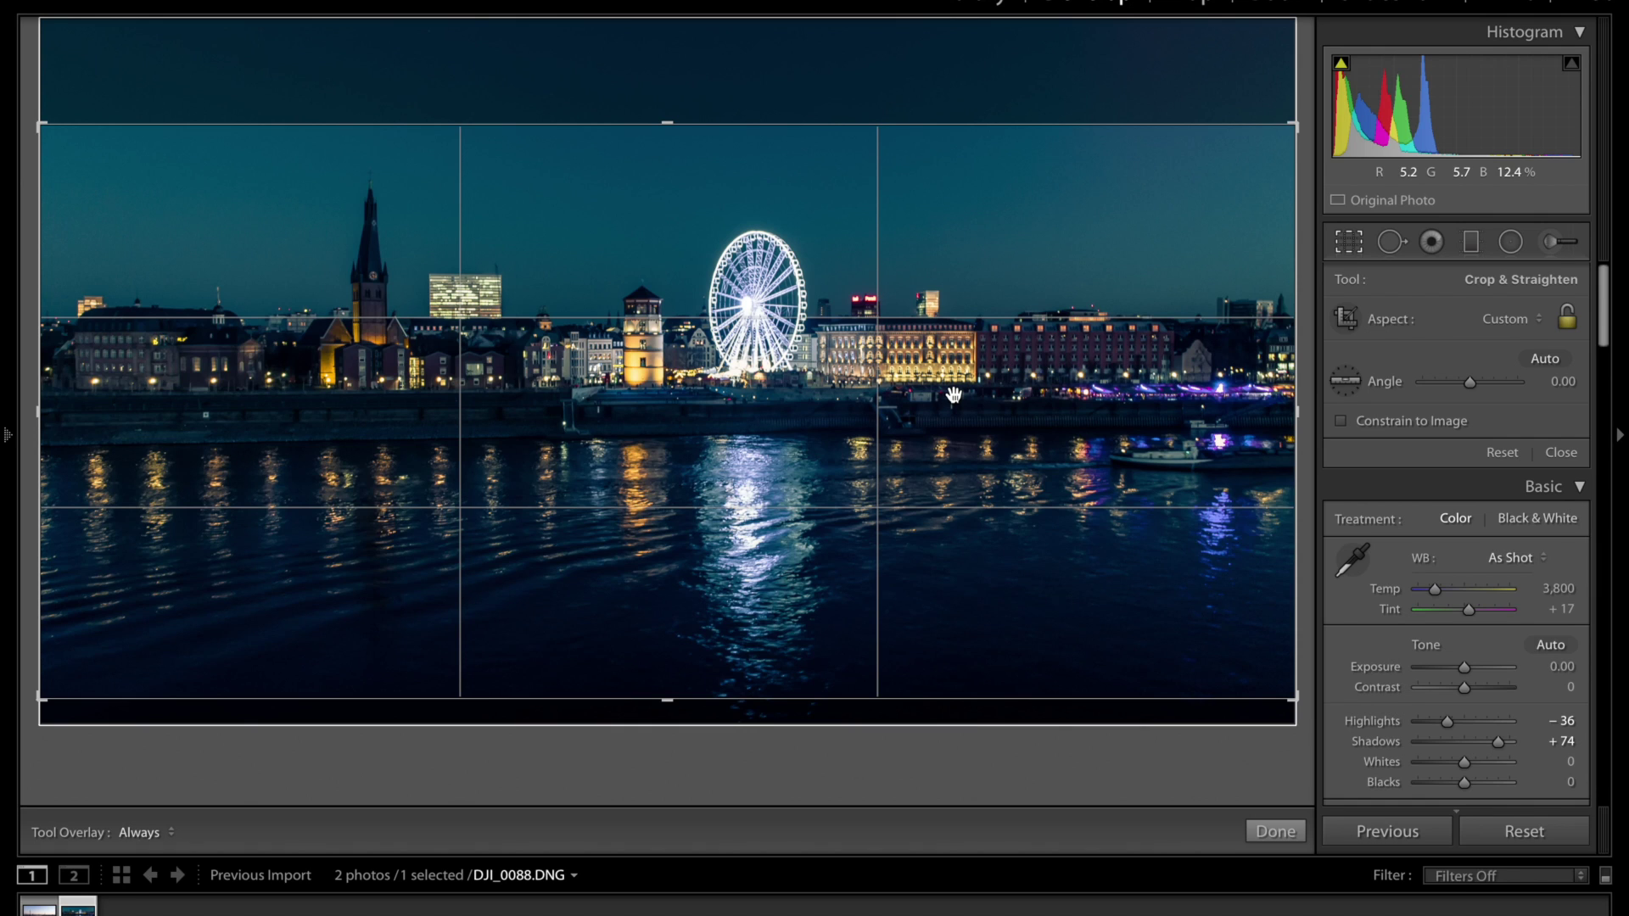
pyautogui.doubleClick(952, 395)
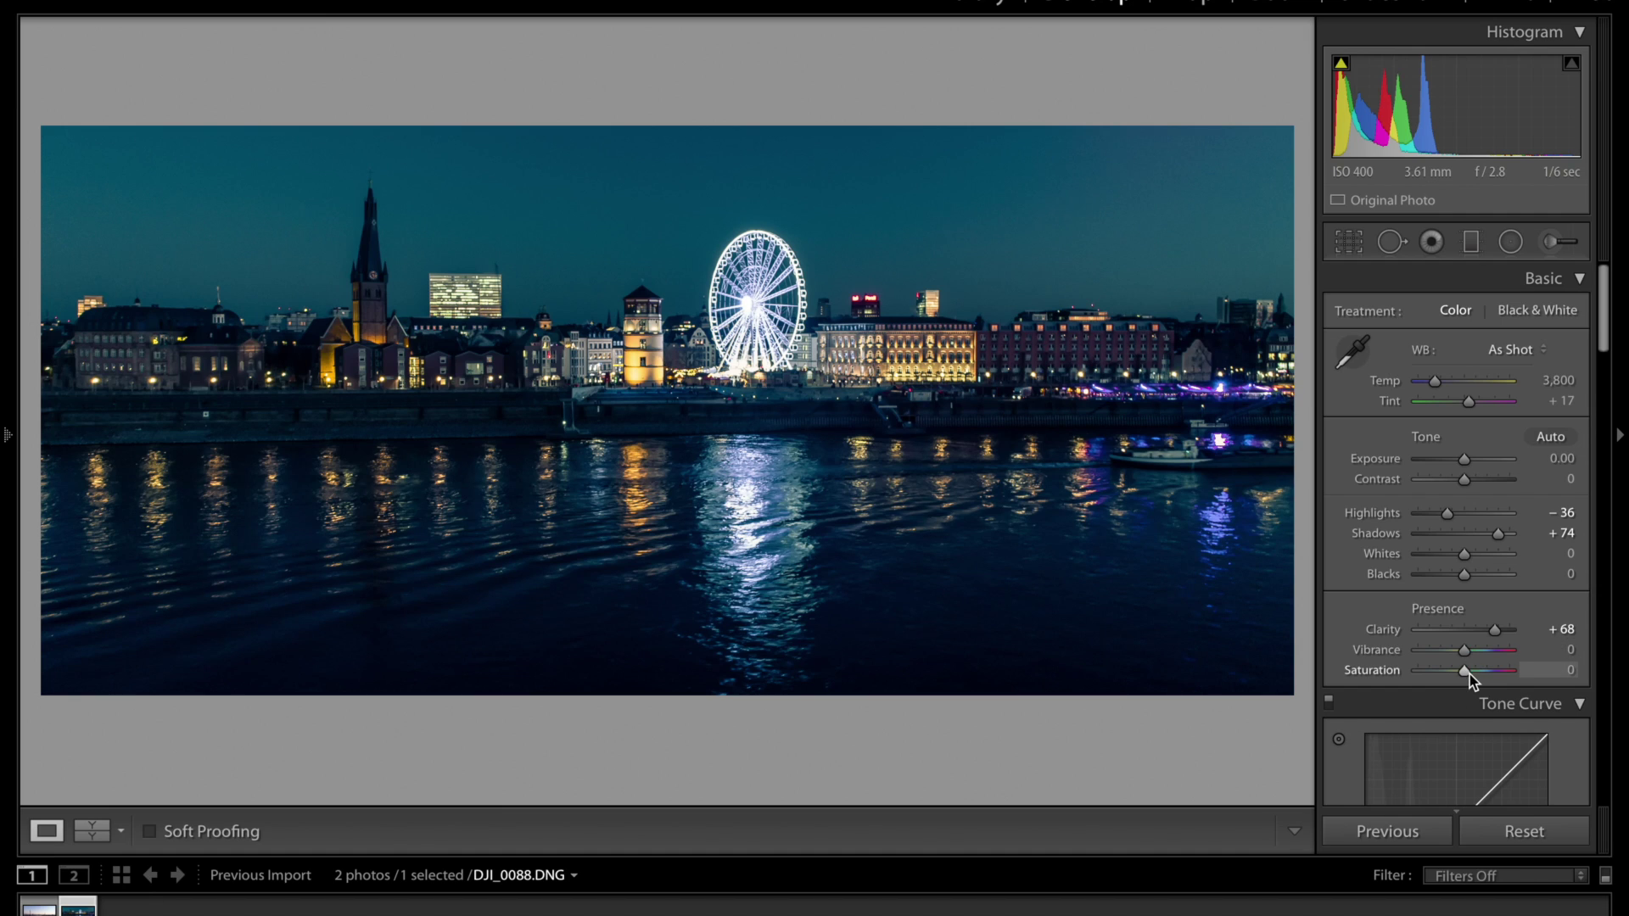
# - Set Saturation to +15 and Vibrance to +8 on the cropped cityscape
pyautogui.moveTo(1470, 674); pyautogui.dragTo(1516, 673)
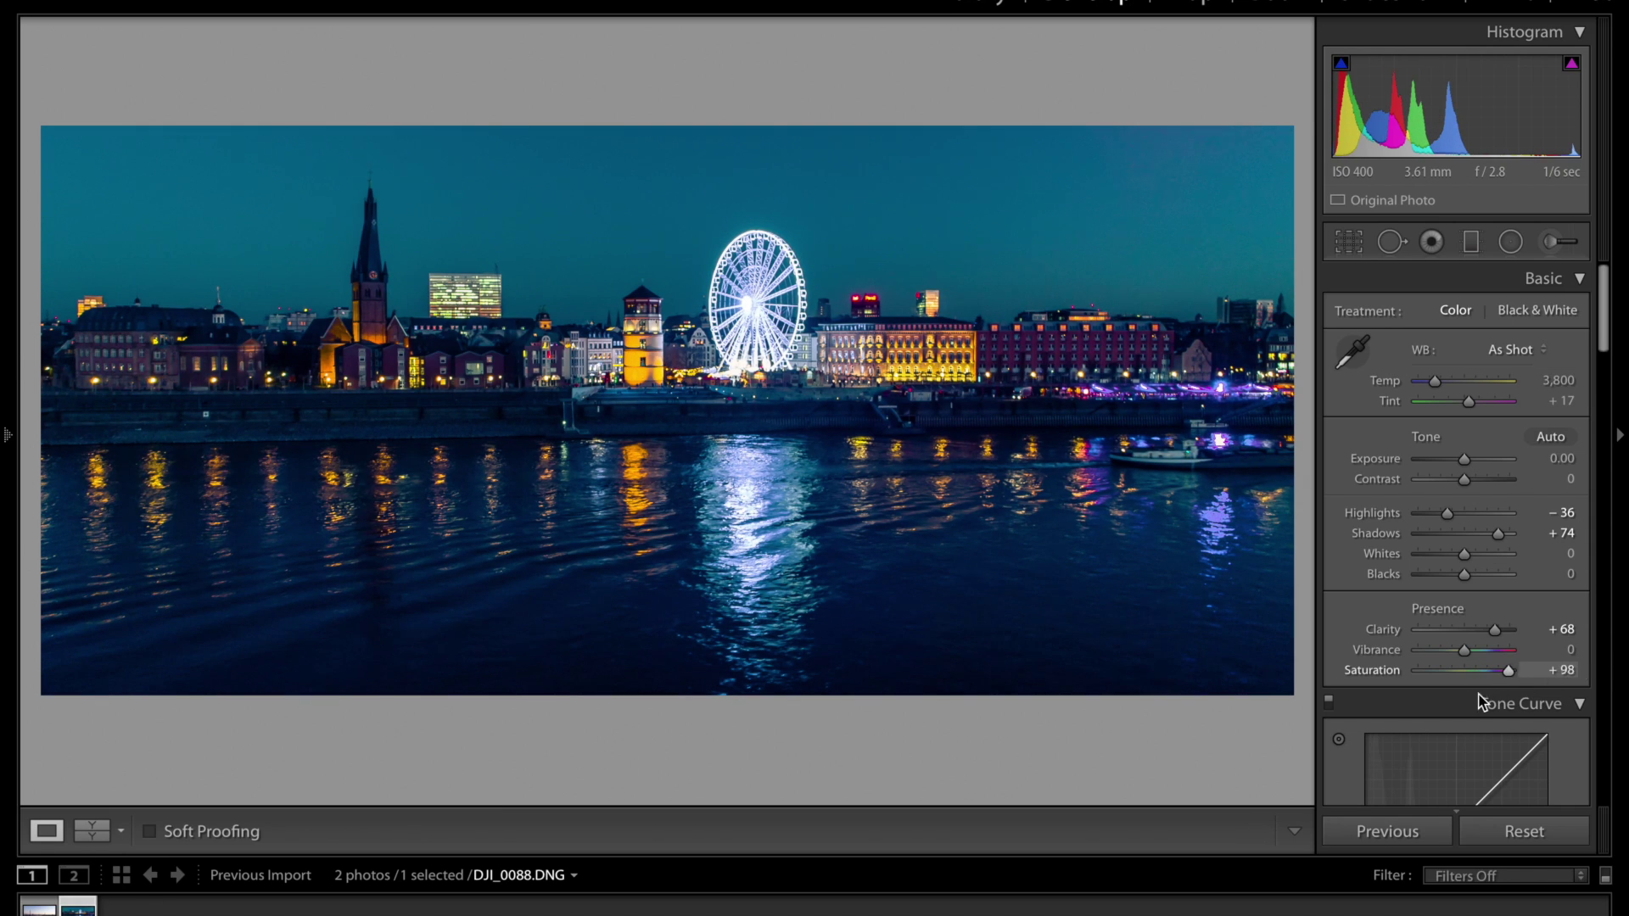
pyautogui.moveTo(1510, 670)
pyautogui.mouseDown()
pyautogui.moveTo(1470, 671)
pyautogui.moveTo(1478, 696)
pyautogui.mouseUp()
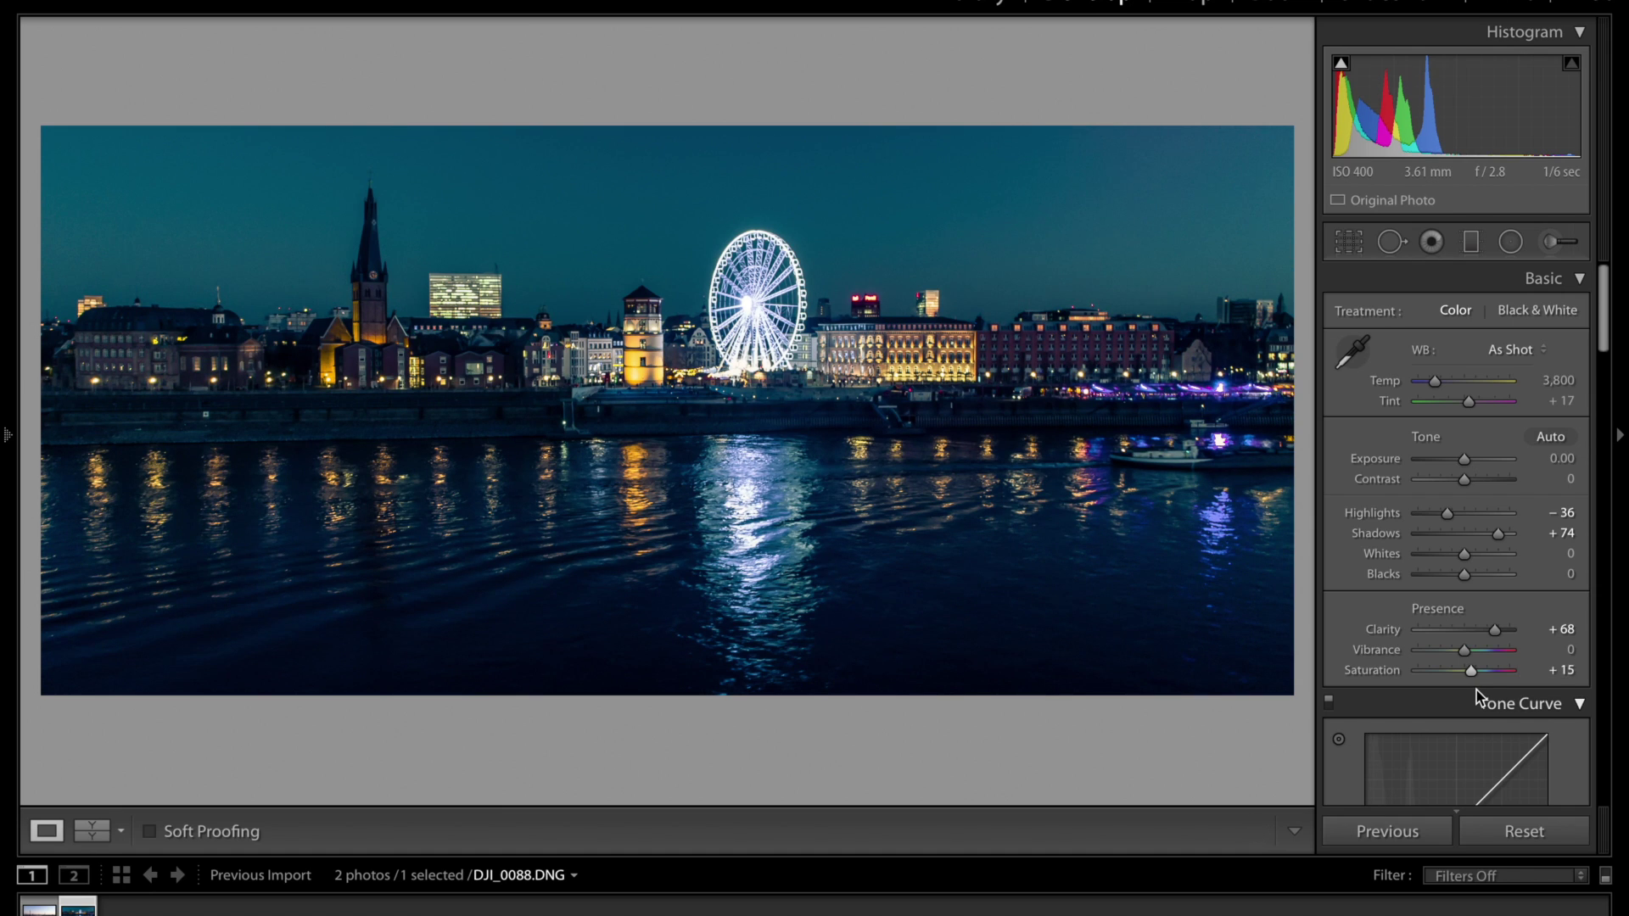
pyautogui.moveTo(1465, 652); pyautogui.dragTo(1468, 657)
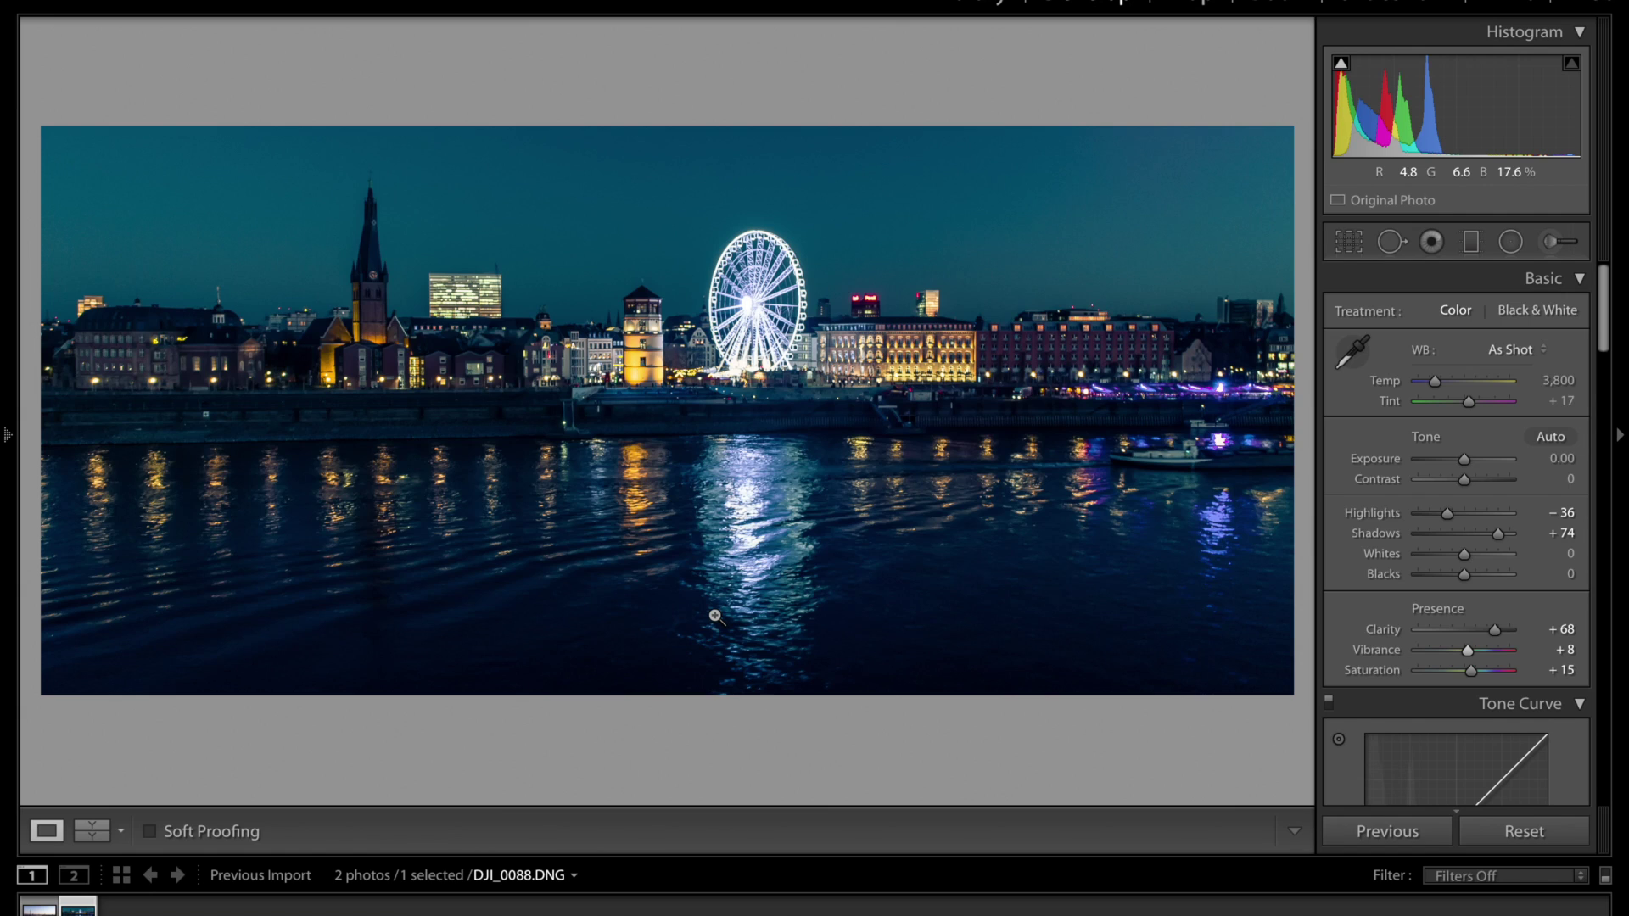
pyautogui.click(123, 832)
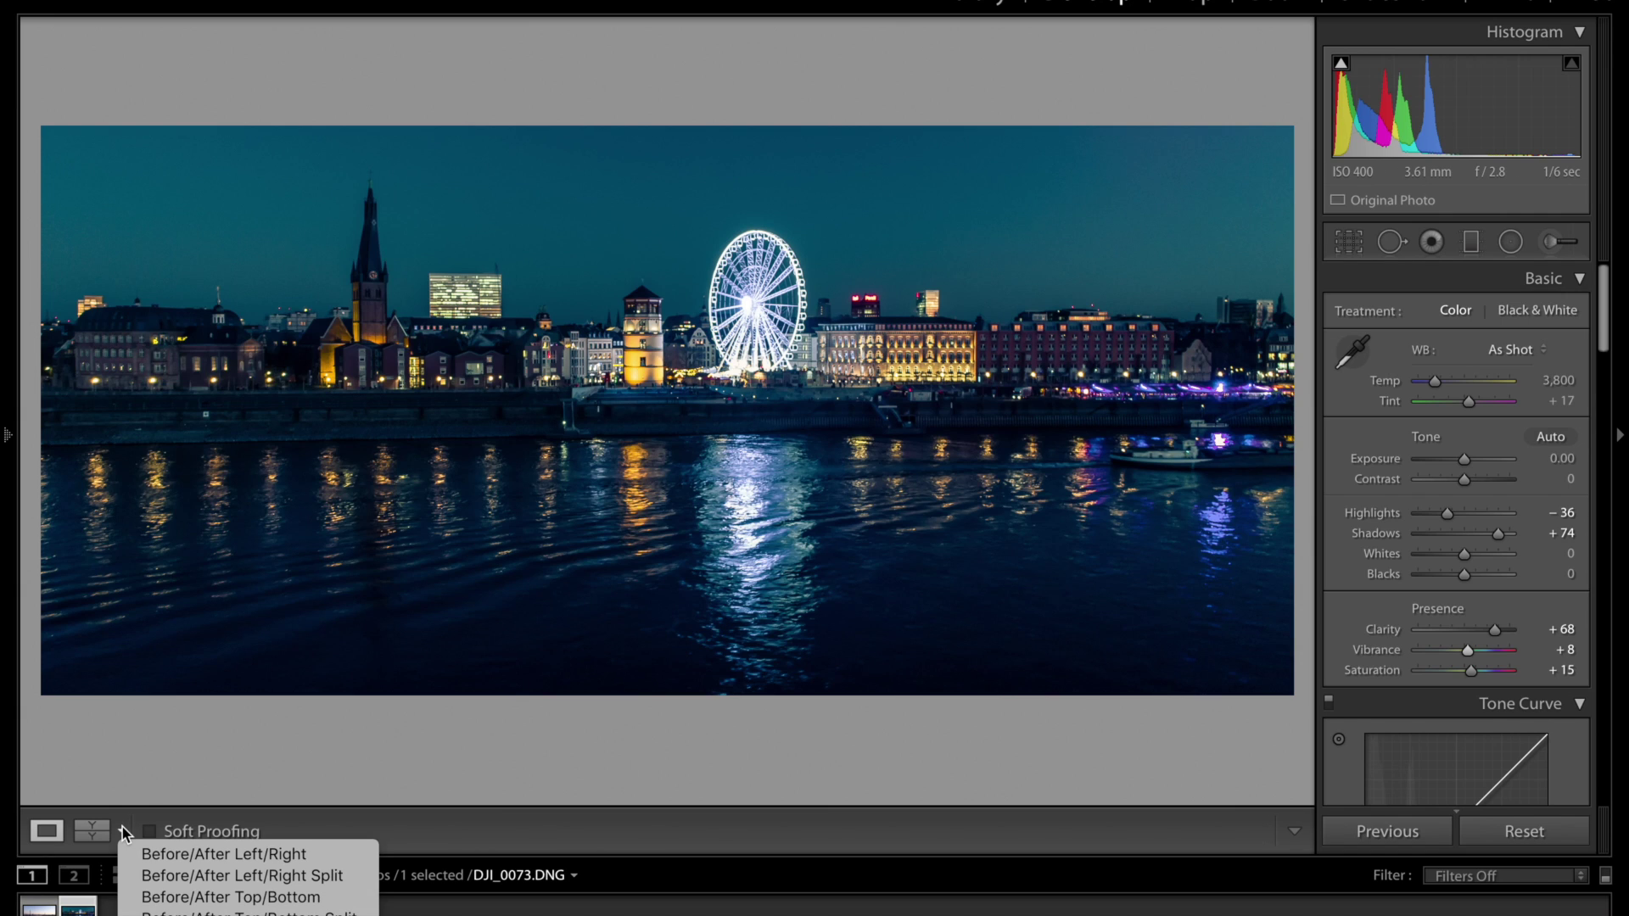
# - Show Before/After Left/Right and zoom to 1:1 around the Ferris wheel
pyautogui.click(295, 856)
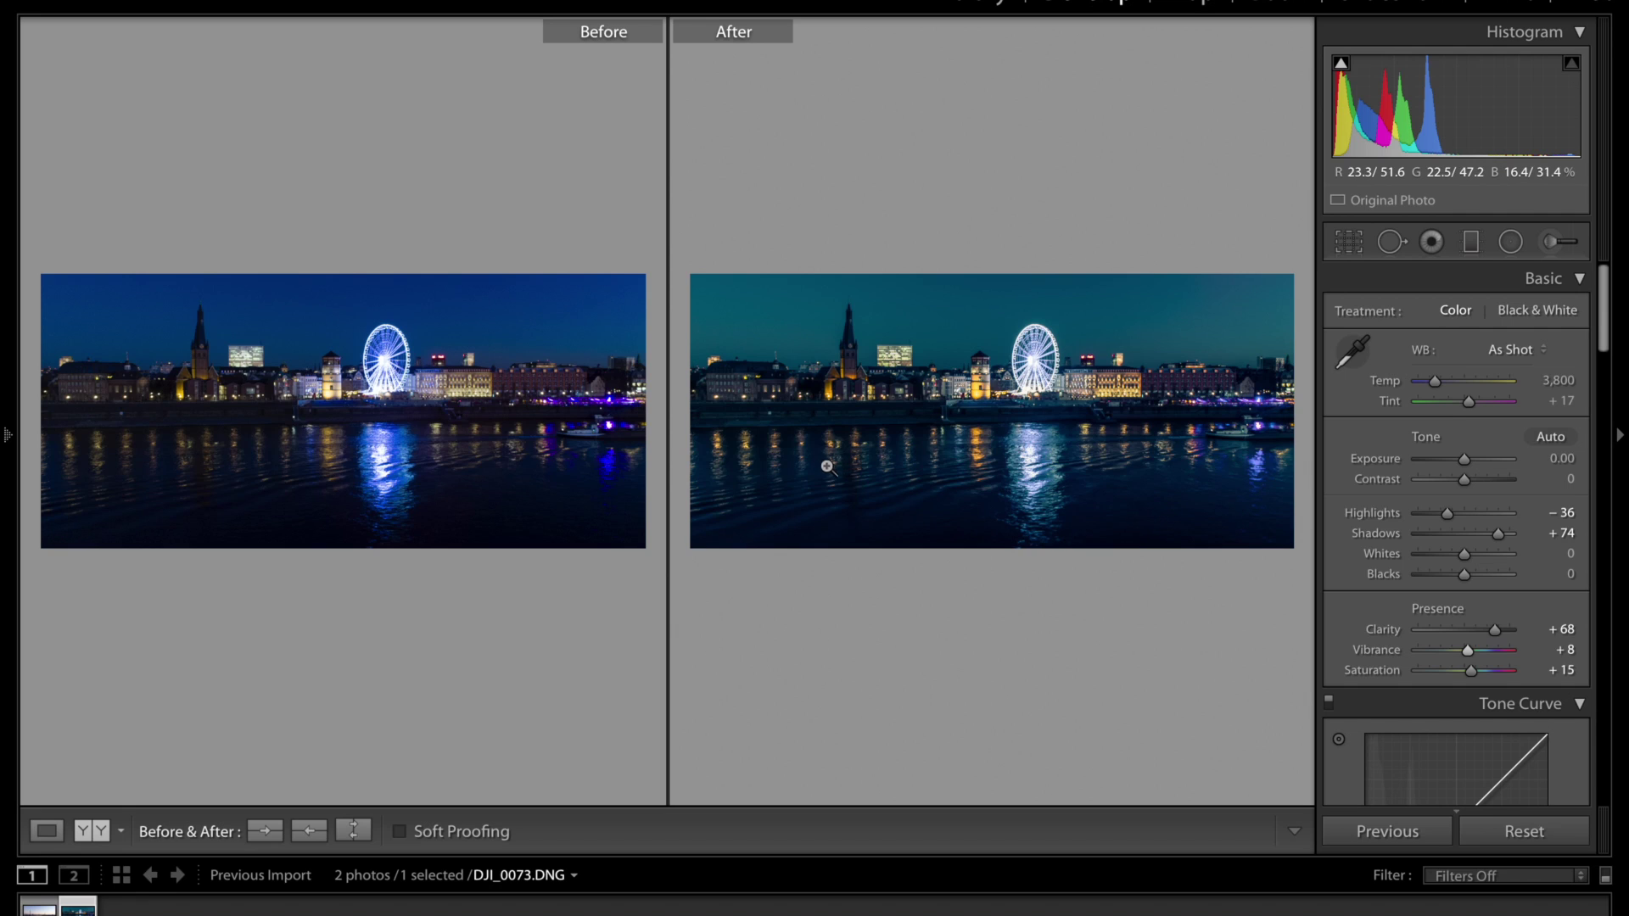
pyautogui.click(1082, 341)
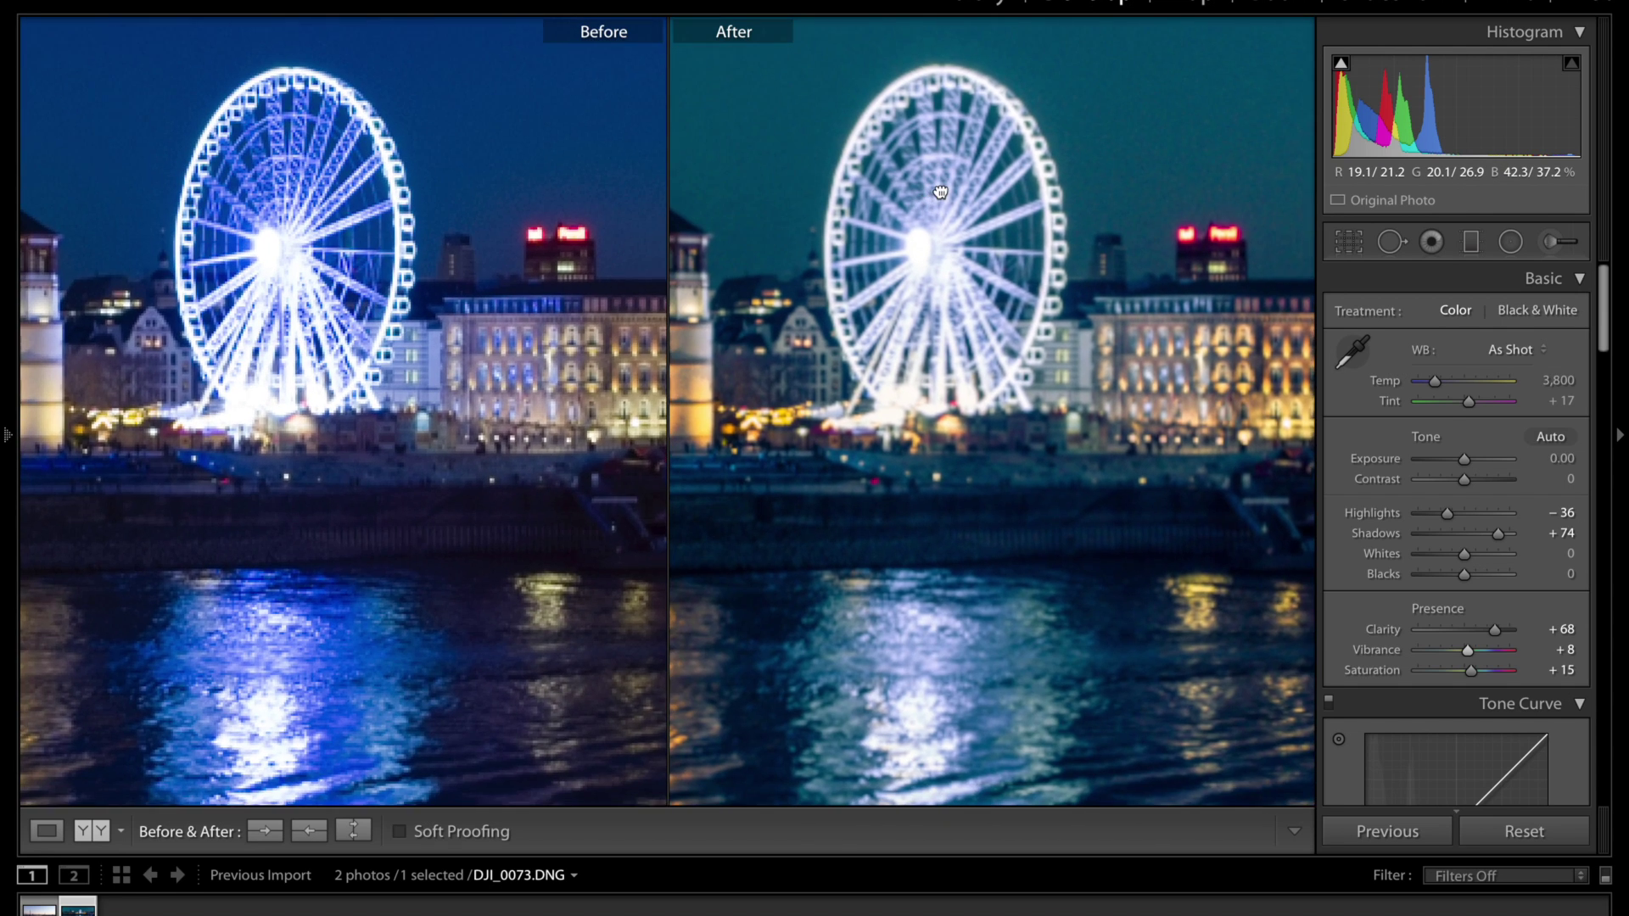
pyautogui.moveTo(863, 353); pyautogui.dragTo(954, 183)
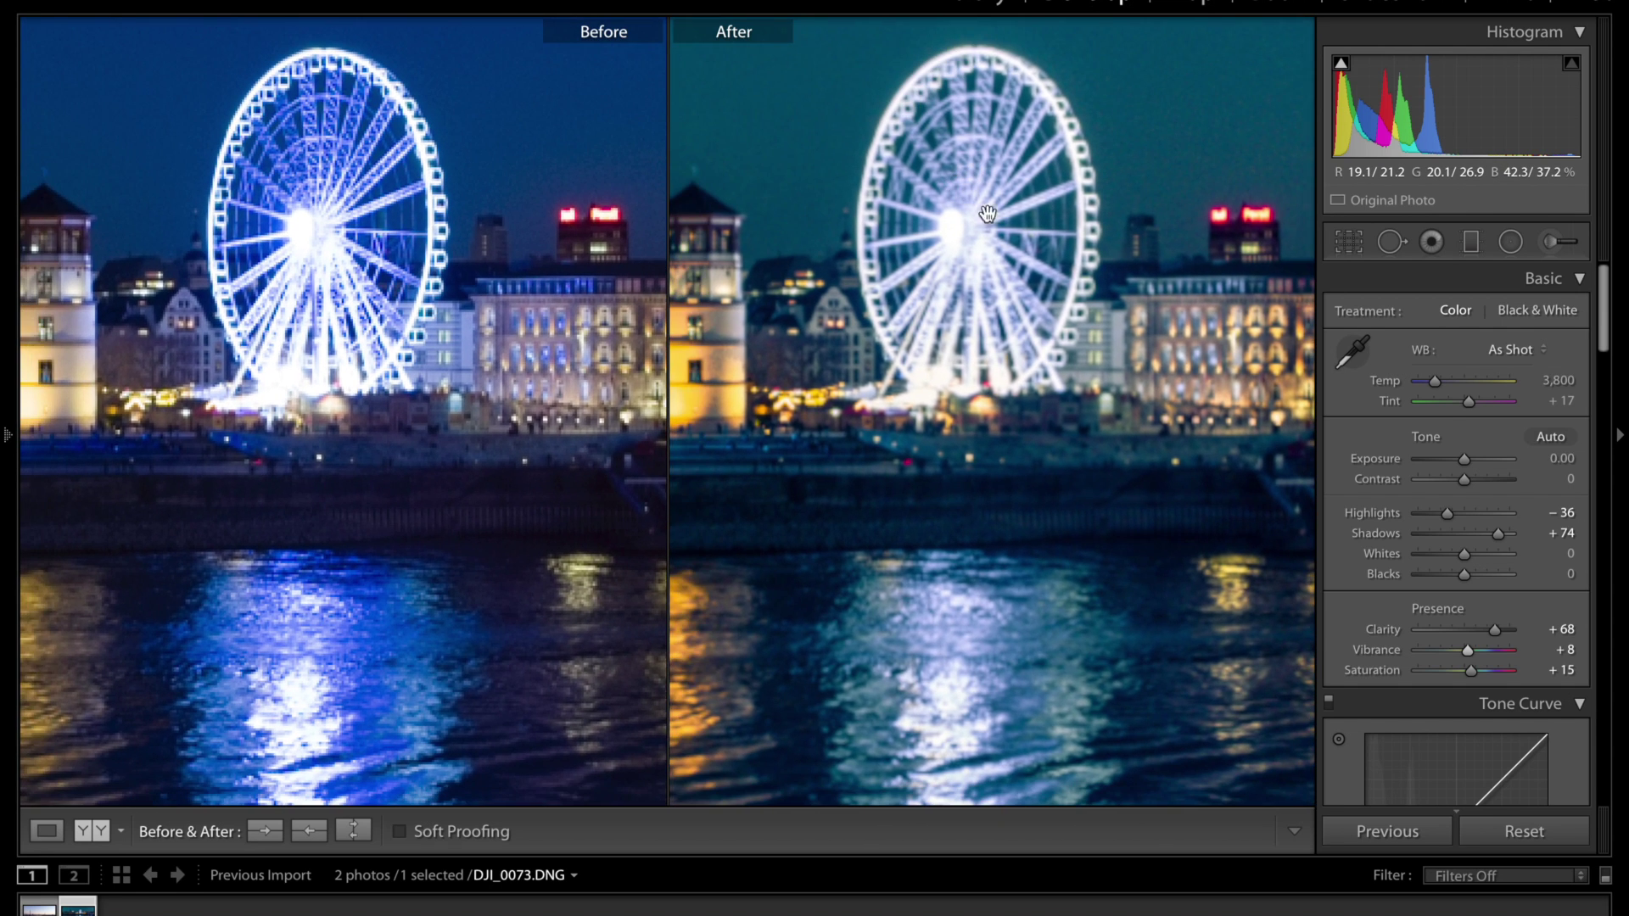
pyautogui.moveTo(989, 311); pyautogui.dragTo(908, 264)
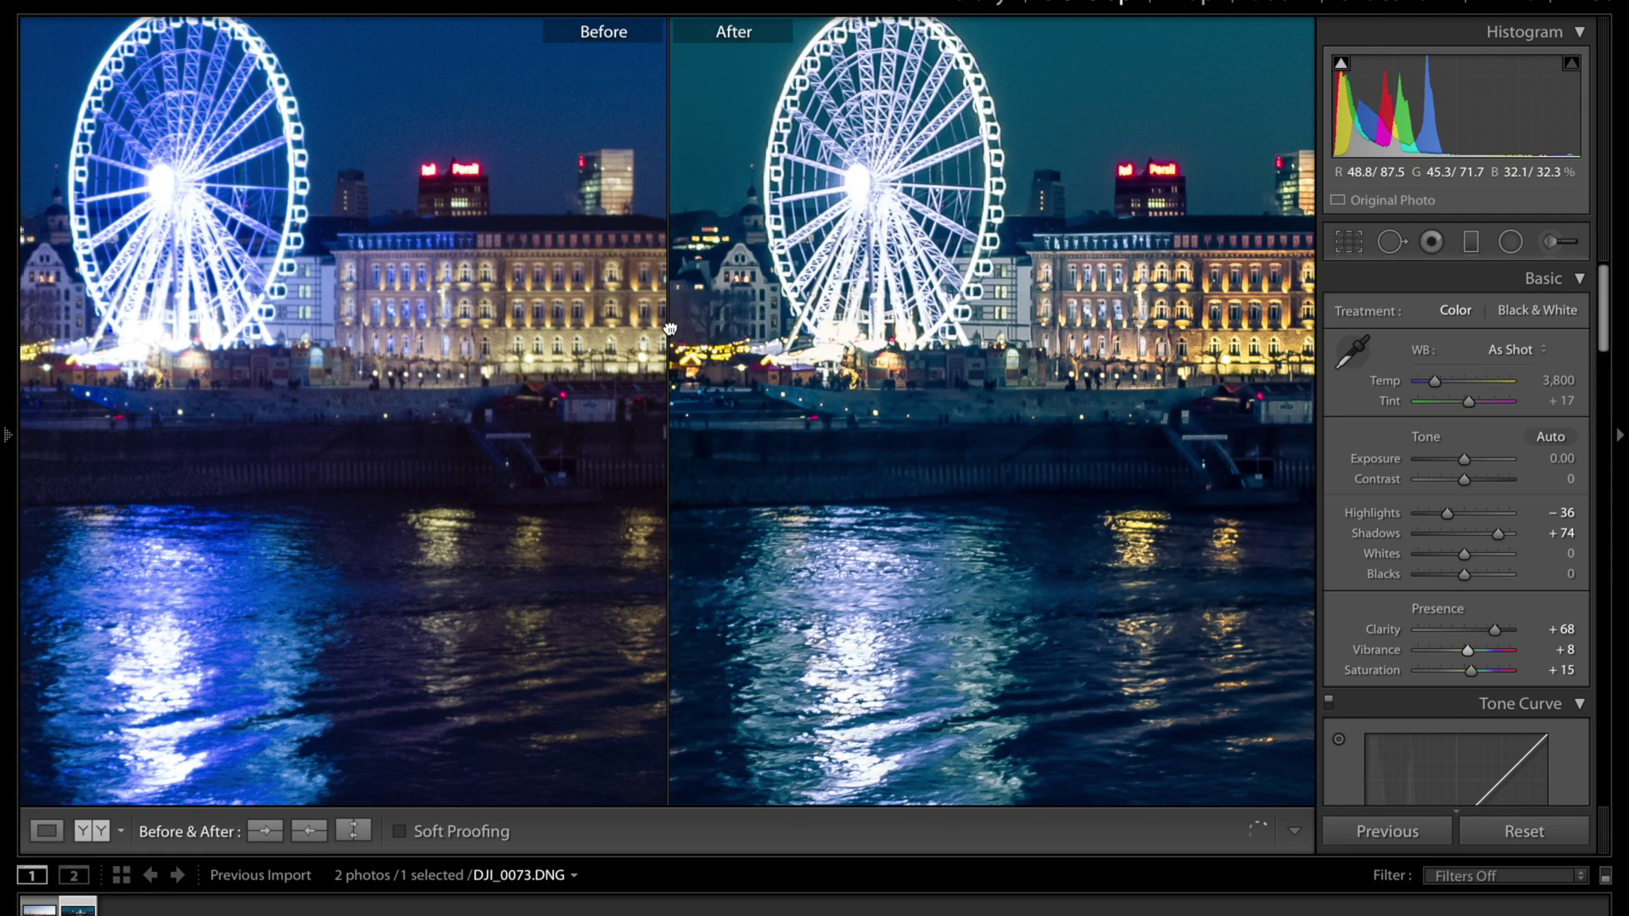
# - Pan both views across the lit tower, riverfront buildings and church spire
pyautogui.moveTo(556, 324); pyautogui.dragTo(671, 323)
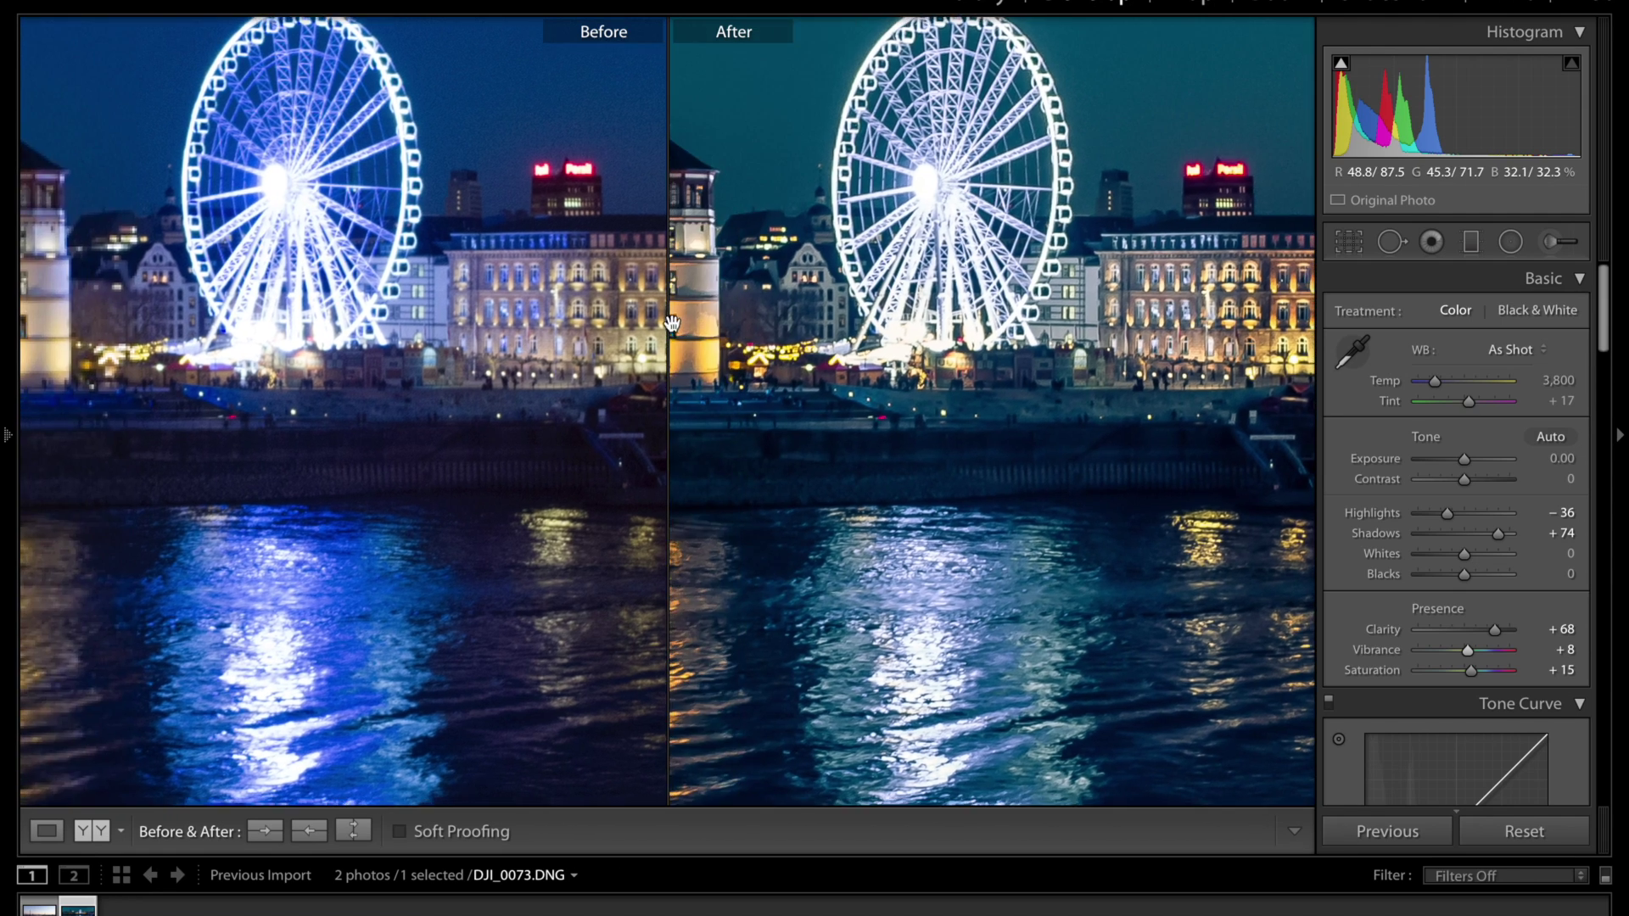
pyautogui.moveTo(119, 245)
pyautogui.mouseDown()
pyautogui.moveTo(498, 409)
pyautogui.moveTo(529, 395)
pyautogui.mouseUp()
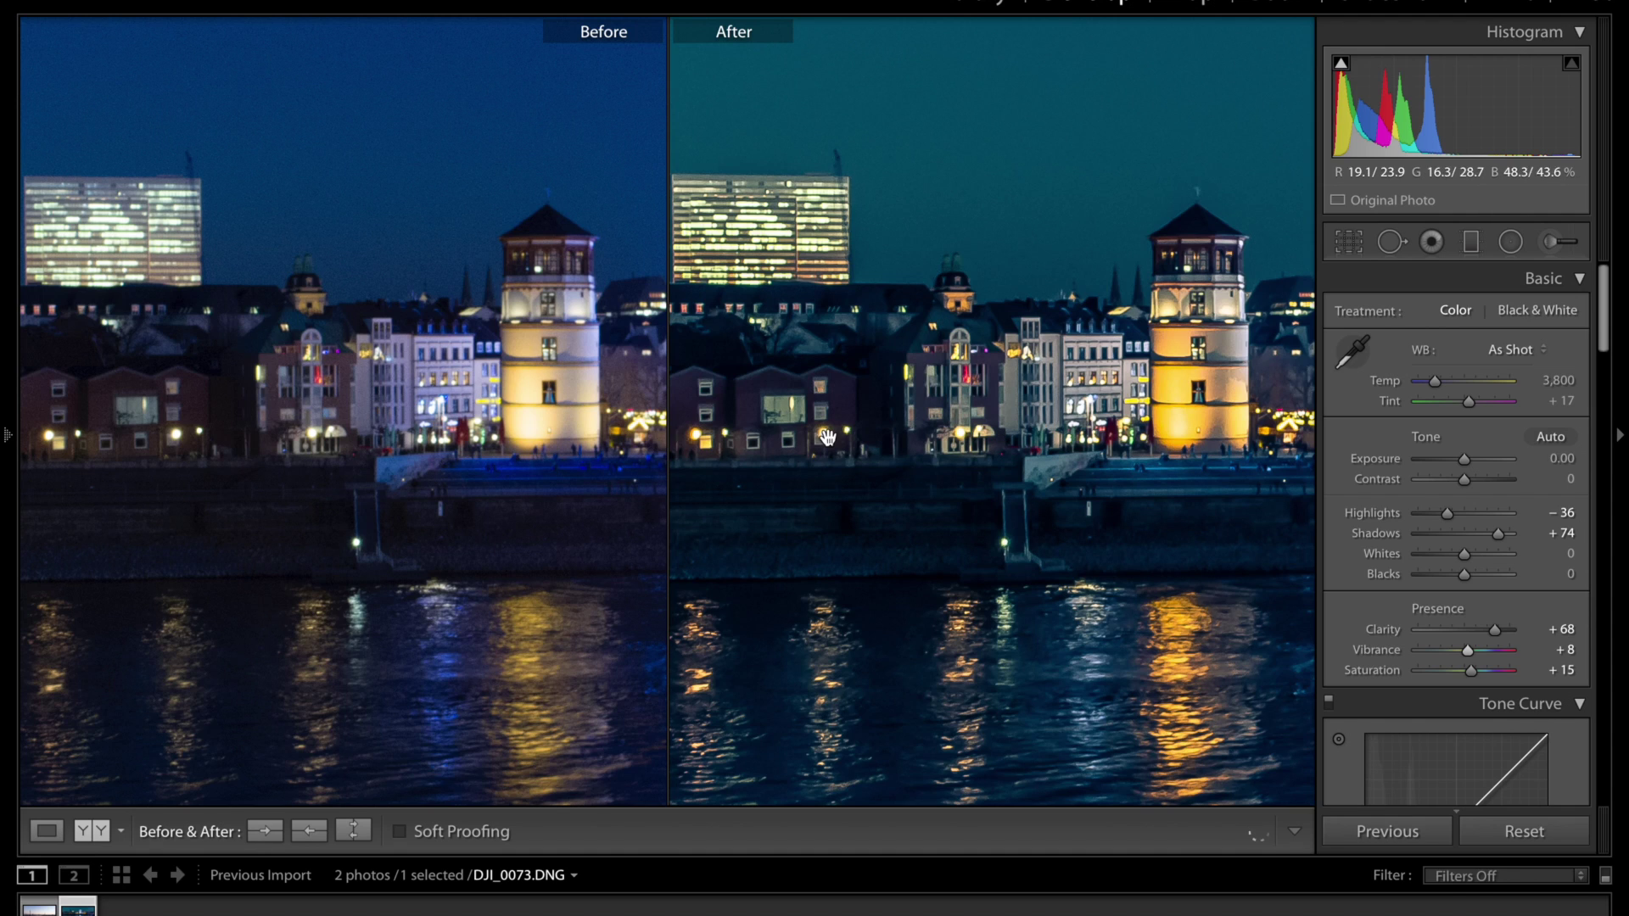
pyautogui.moveTo(828, 437); pyautogui.dragTo(999, 456)
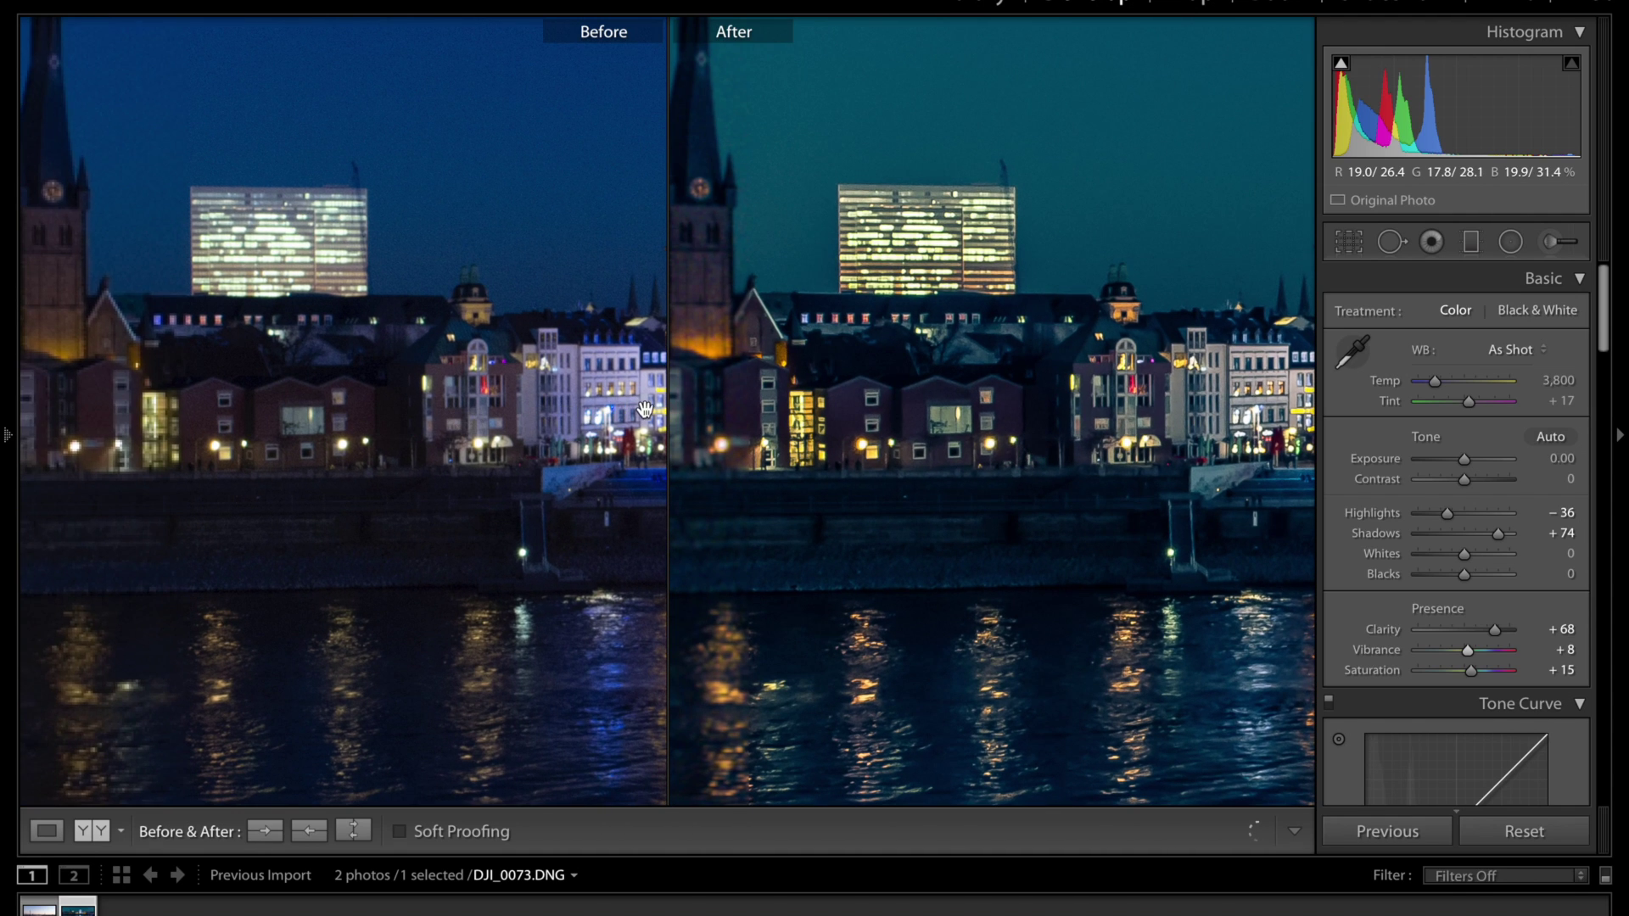
pyautogui.moveTo(292, 477); pyautogui.dragTo(476, 459)
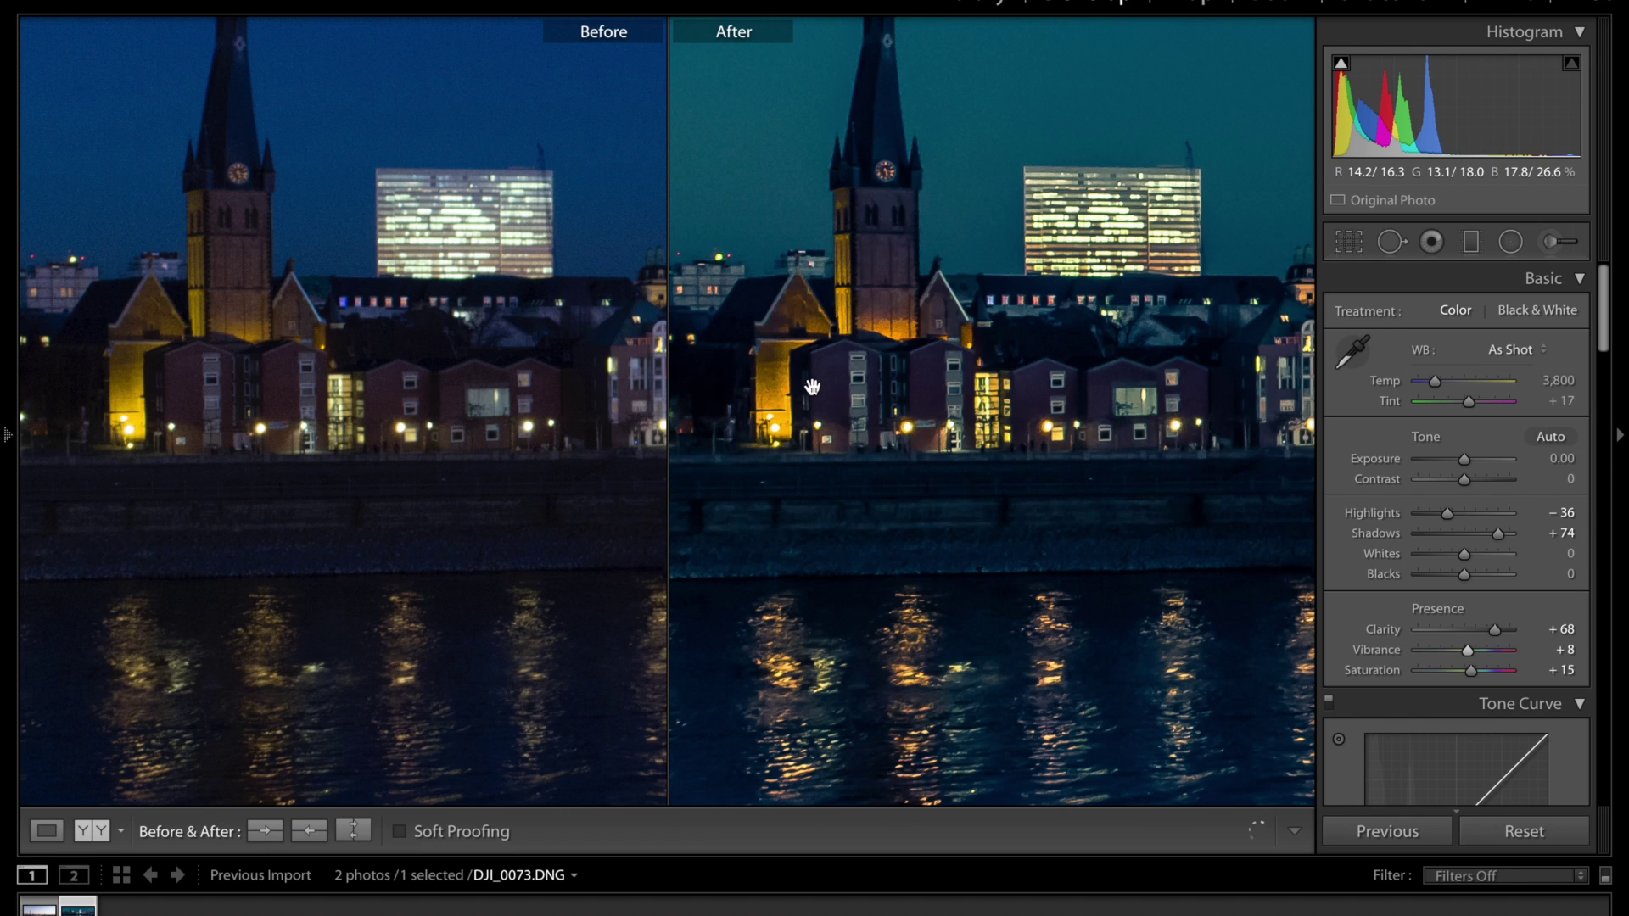
# - Return to Loupe view showing the whole edited panoramic cityscape
pyautogui.click(45, 835)
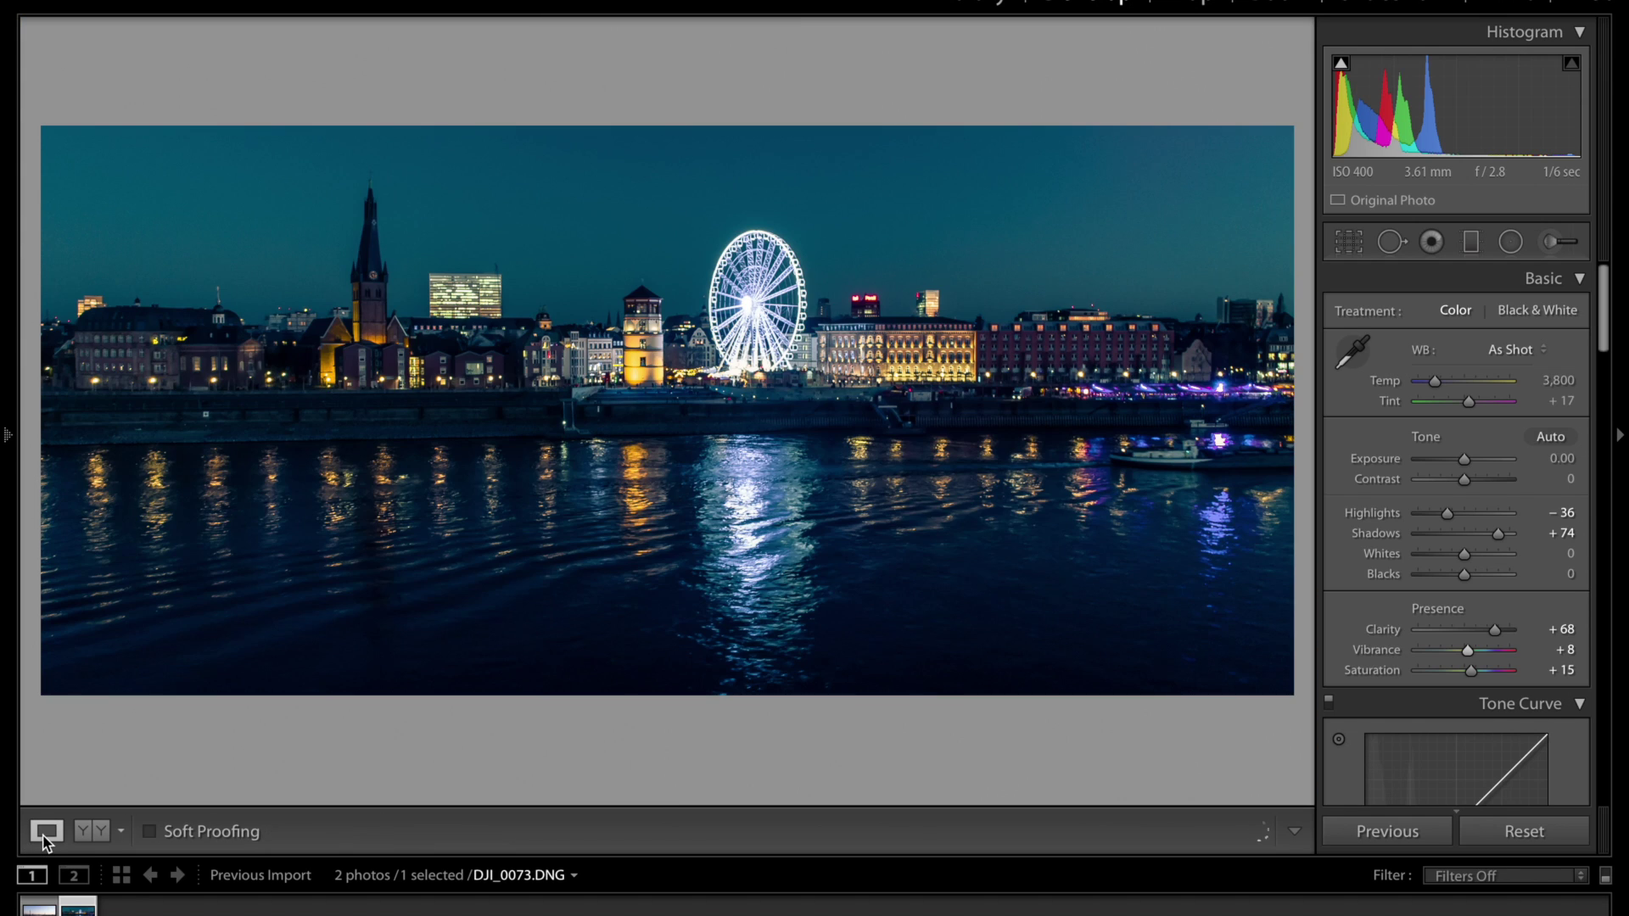